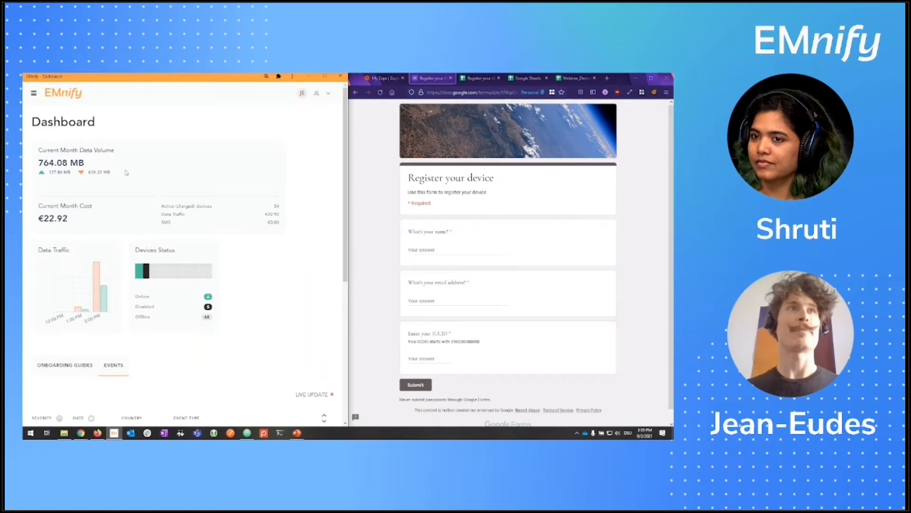
# Step: Open the EMnify SIM Inventory list under Connected Devices and scroll through the 116 SIMs
pyautogui.click(34, 94)
pyautogui.click(71, 130)
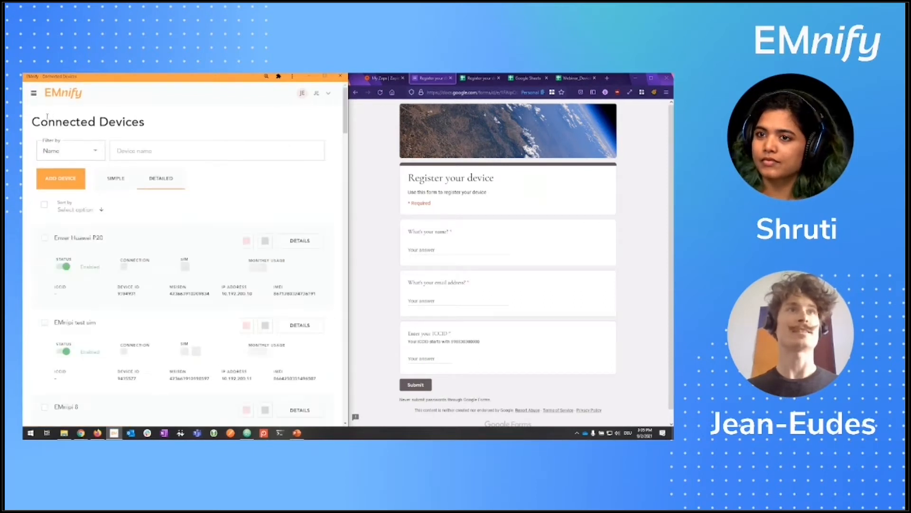
pyautogui.click(34, 98)
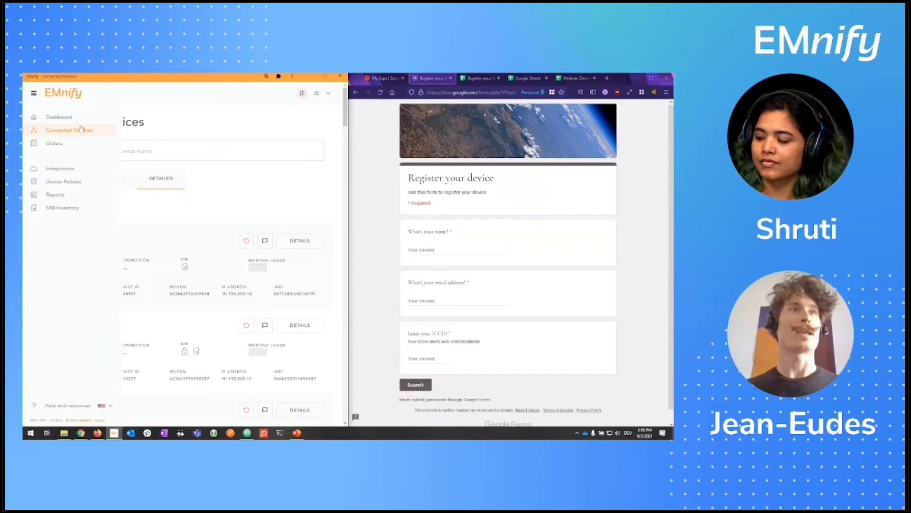
pyautogui.click(117, 239)
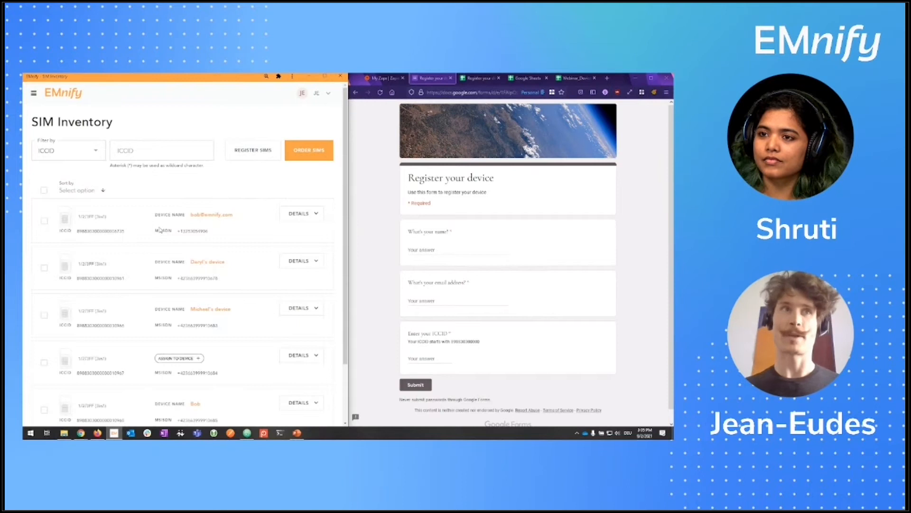
pyautogui.scroll(-1, 160, 230)
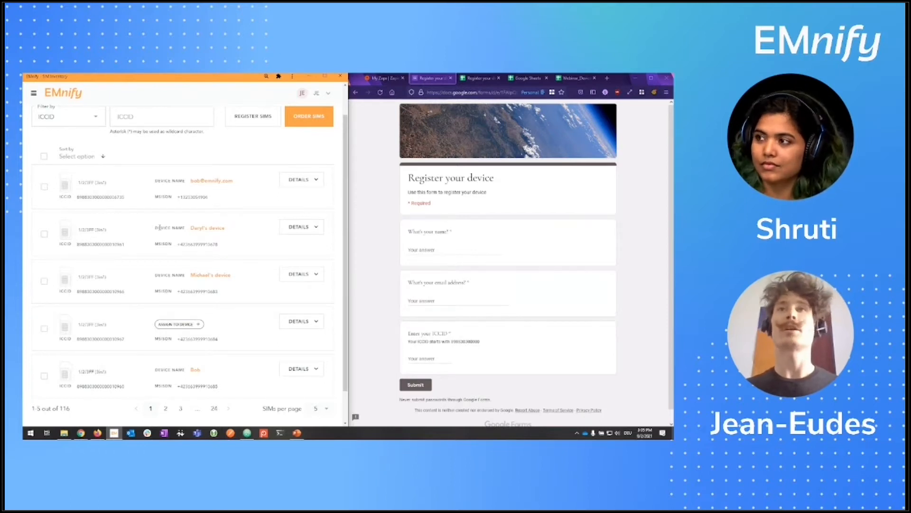
pyautogui.click(392, 216)
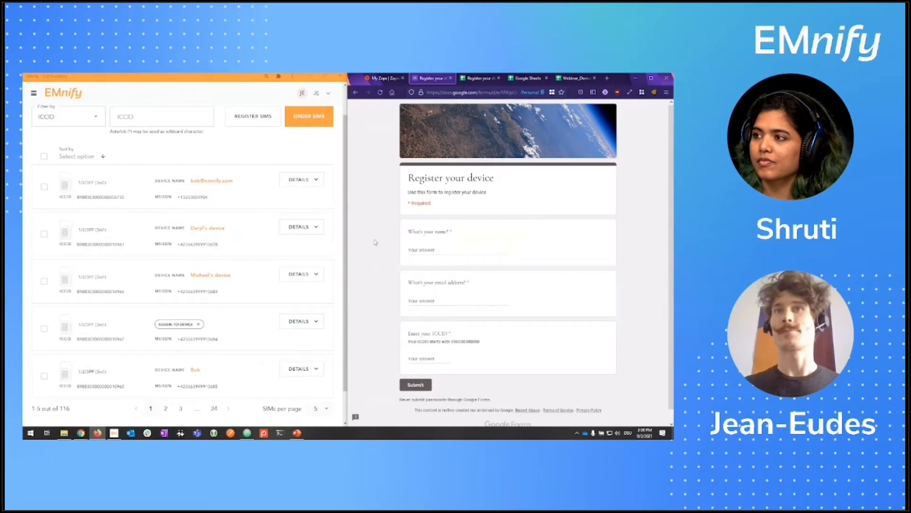
# Step: Enter the respondent's name and e-mail address in the registration form
pyautogui.click(409, 249)
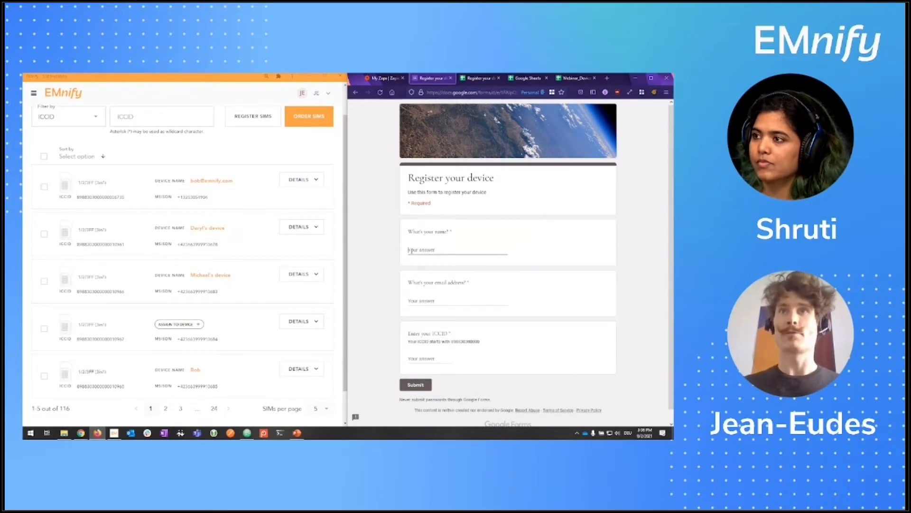
pyautogui.write('Bob')
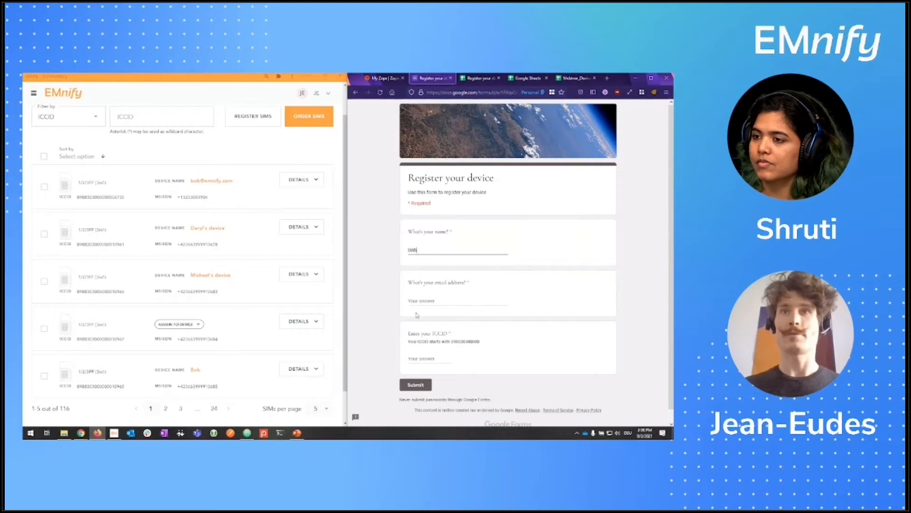
pyautogui.click(420, 300)
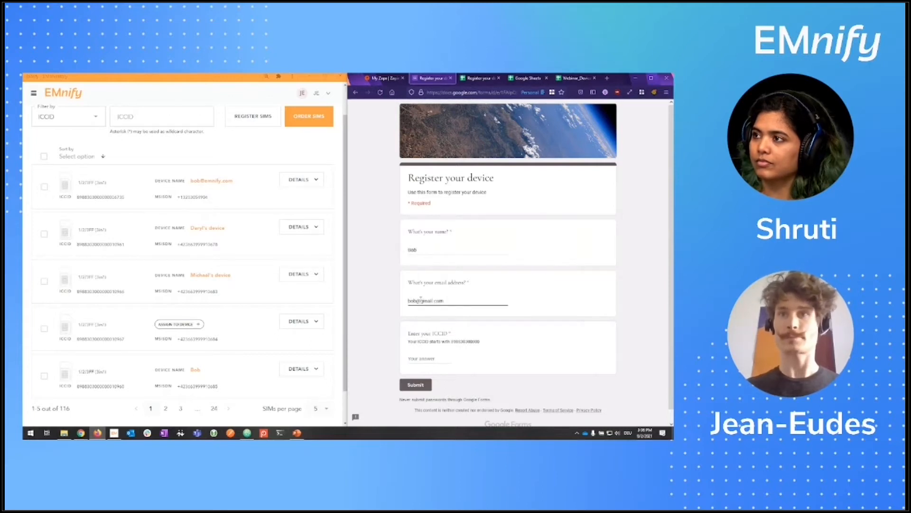
# Step: Fill the ICCID answer with the hint's prefix plus '12', submit, and open the responses sheet
pyautogui.doubleClick(465, 341)
pyautogui.hotkey('ctrl', 'c')
pyautogui.click(421, 358)
pyautogui.hotkey('ctrl', 'v')
pyautogui.write('12')
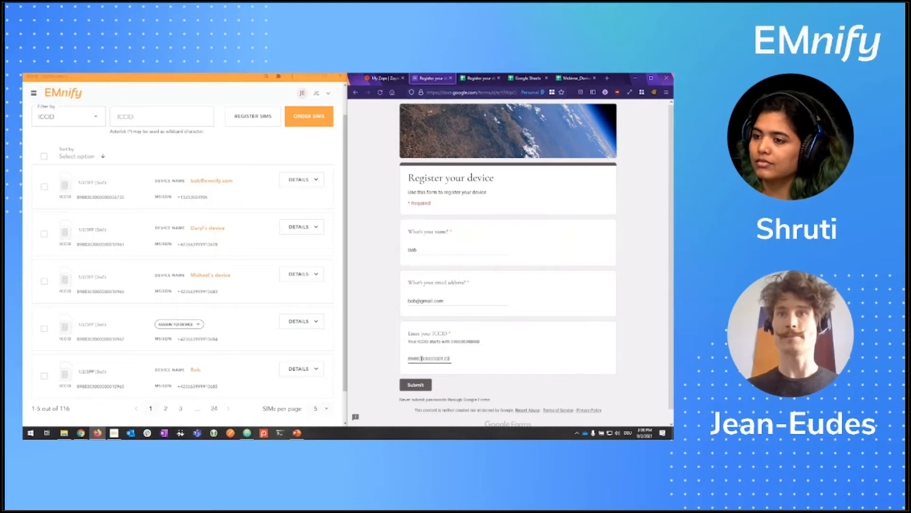
pyautogui.click(415, 385)
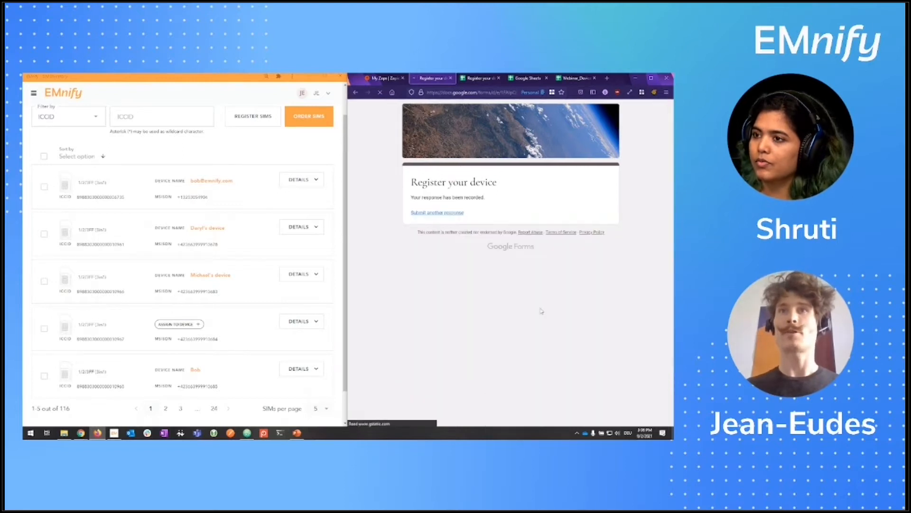
pyautogui.click(481, 80)
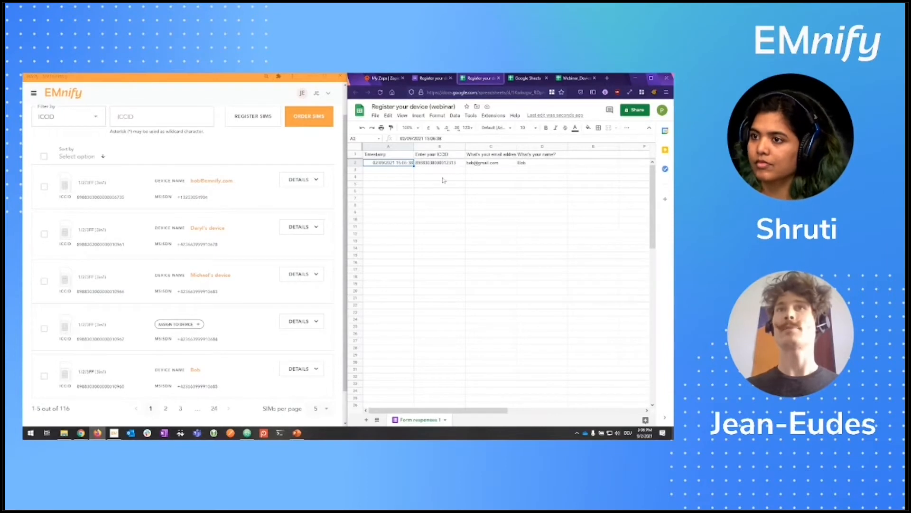
# Step: Check the new row's ICCID and e-mail values, then go to the Zapier Zaps page
pyautogui.press('Right')
pyautogui.press('Right')
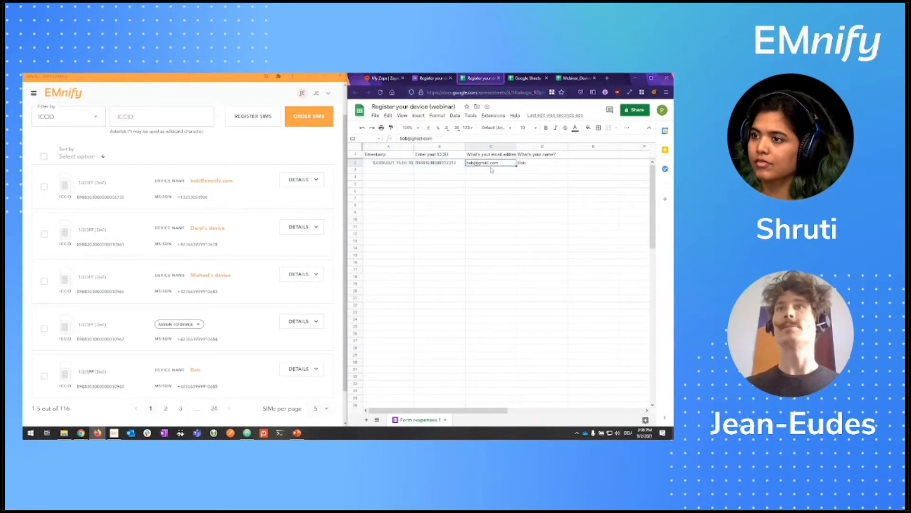
pyautogui.press('Right')
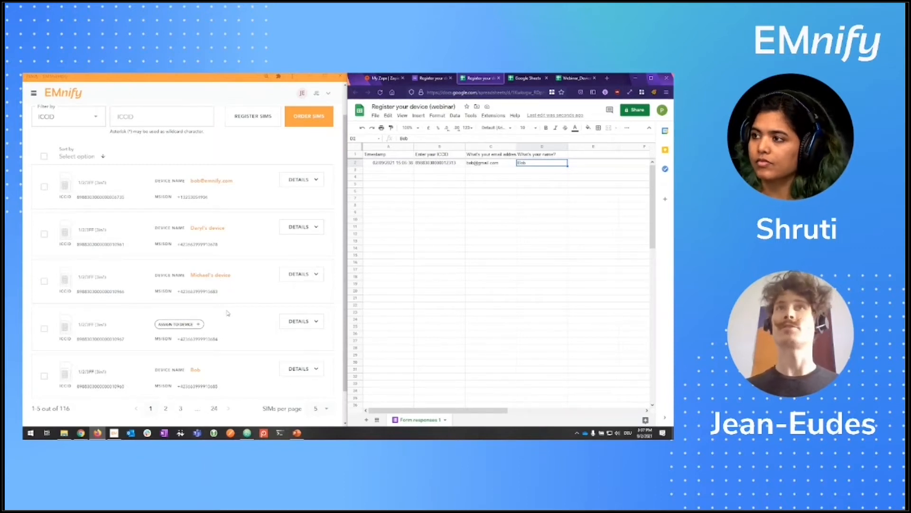
pyautogui.click(383, 78)
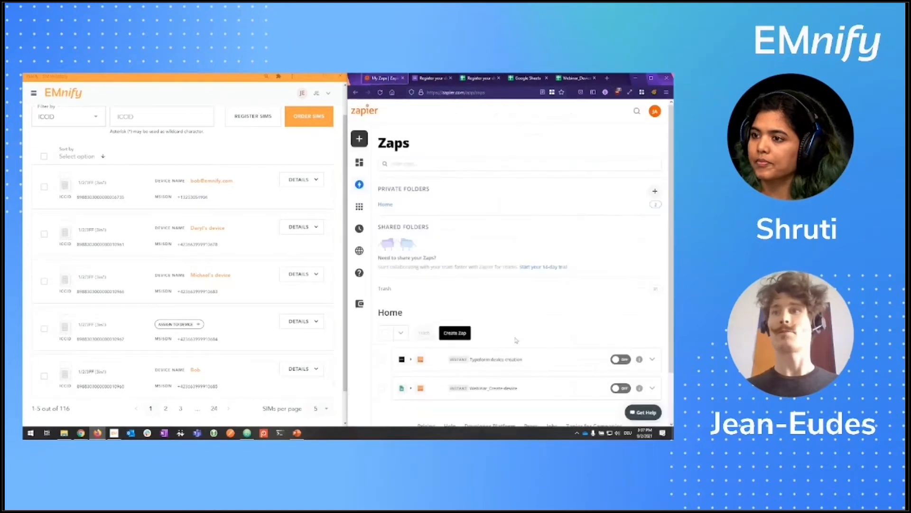
# Step: Create a new Zap from the Zaps dashboard so the empty trigger step opens
pyautogui.scroll(-2, 558, 283)
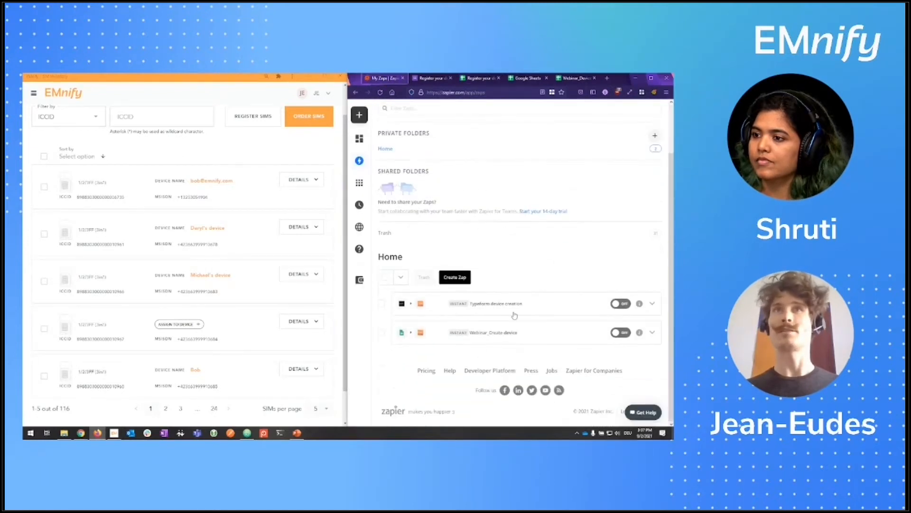
pyautogui.scroll(2, 466, 259)
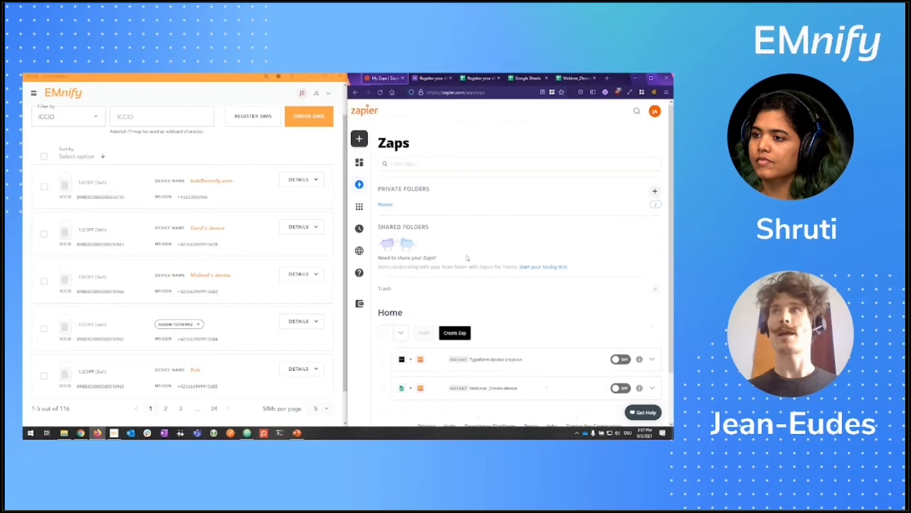
pyautogui.scroll(-2, 565, 233)
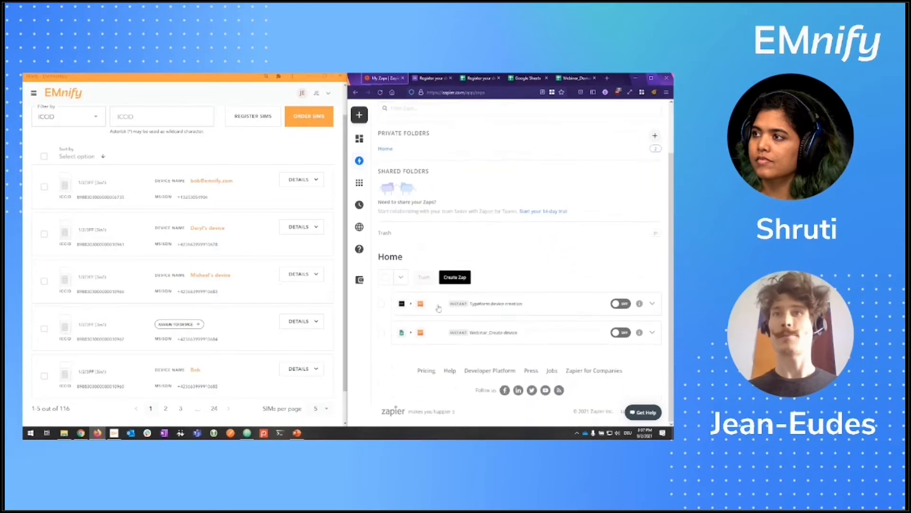
pyautogui.click(453, 278)
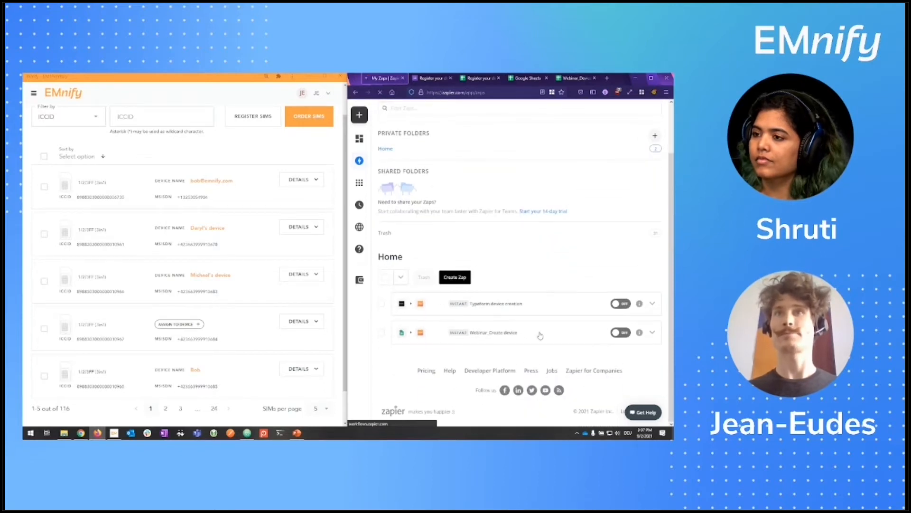
pyautogui.hotkey('alt', 'Tab')
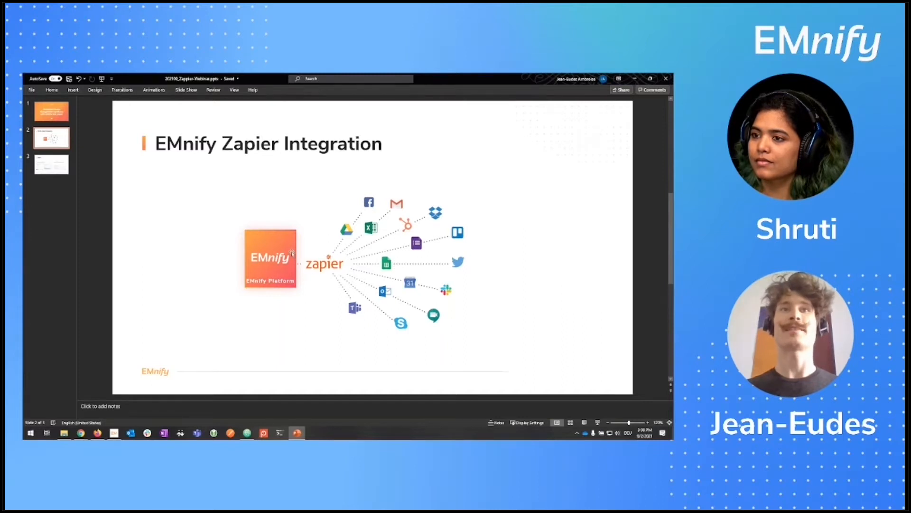
pyautogui.click(634, 78)
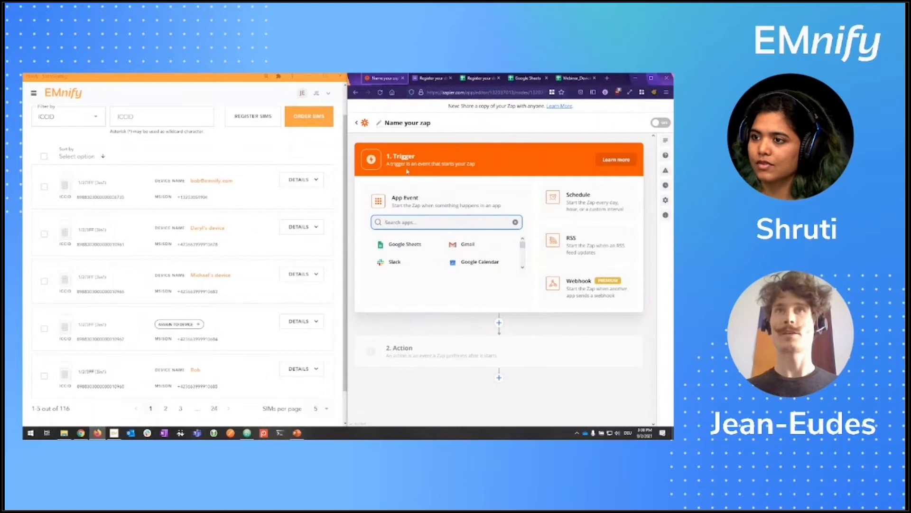
# Step: Set the trigger to Google Forms 'New Response in Spreadsheet' with the connected Google account
pyautogui.write('google fo')
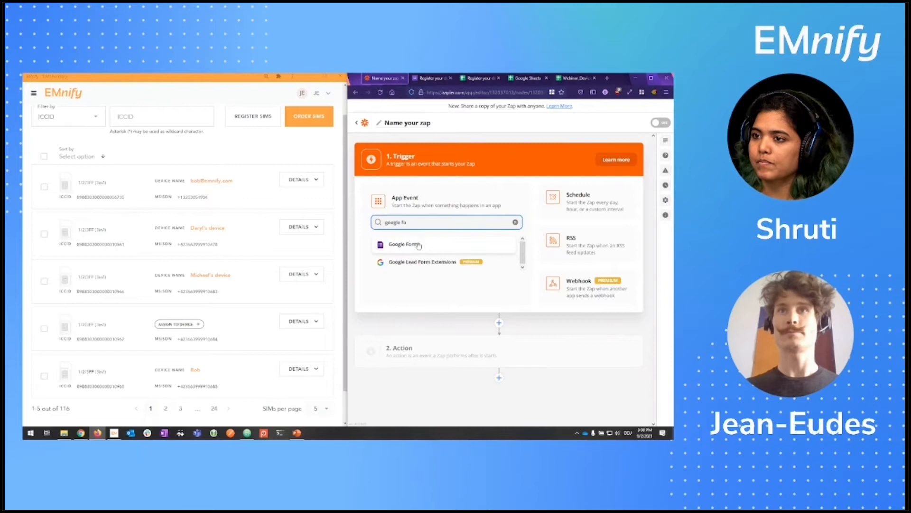
pyautogui.click(419, 244)
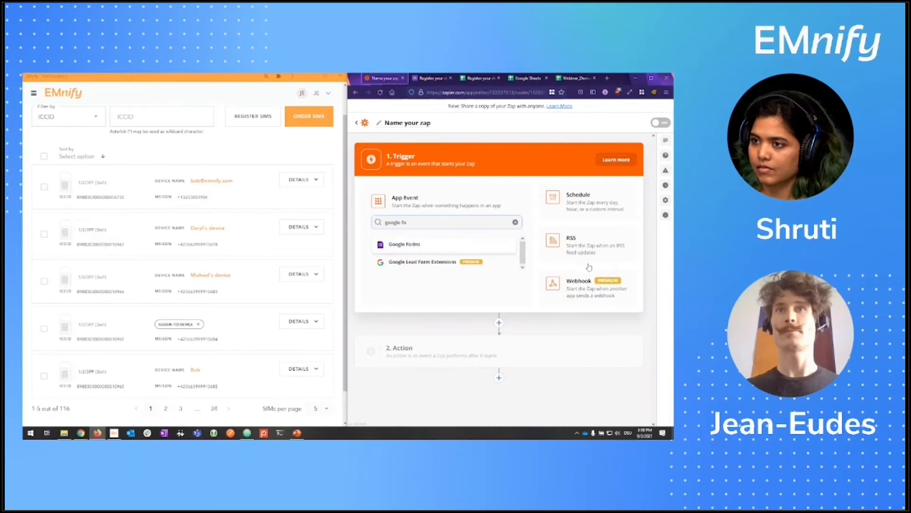
pyautogui.click(417, 246)
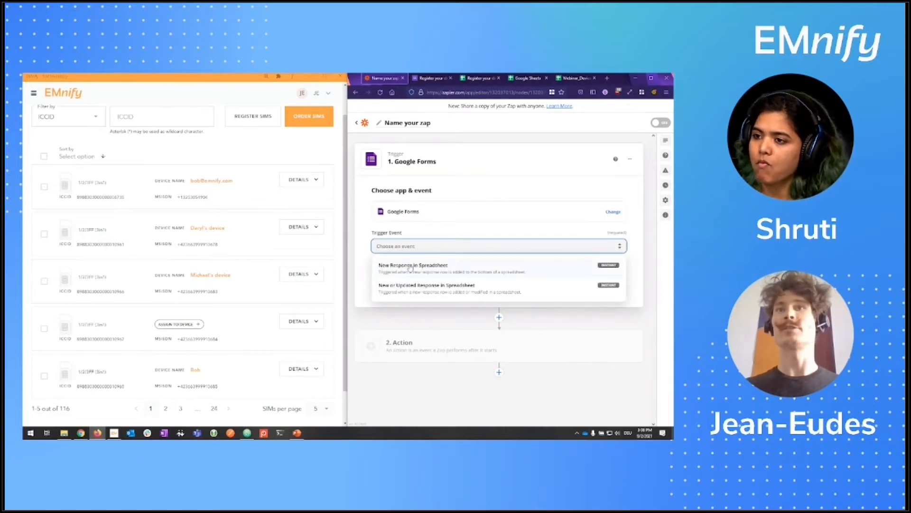
pyautogui.click(412, 267)
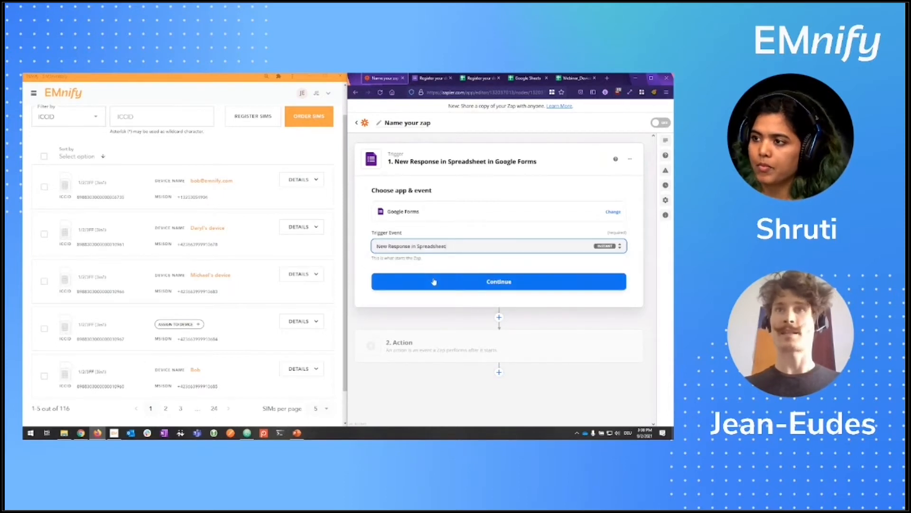
pyautogui.click(465, 276)
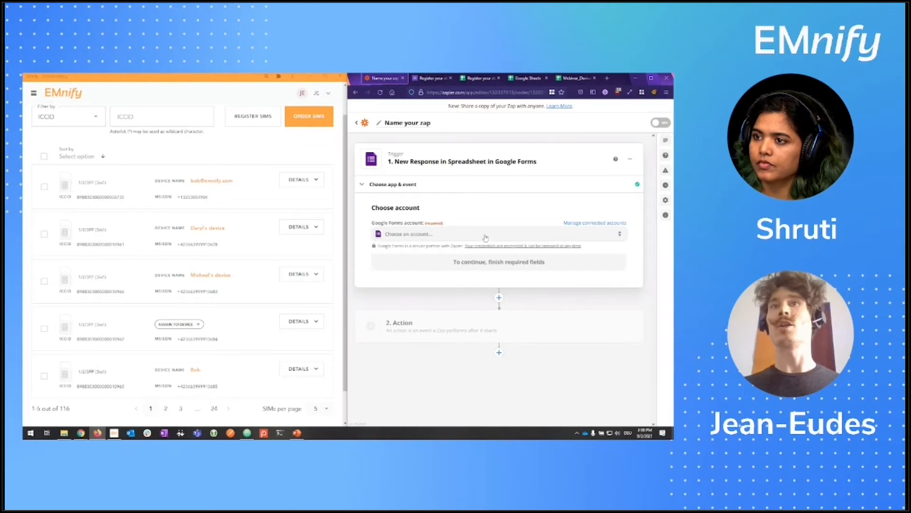
pyautogui.click(471, 235)
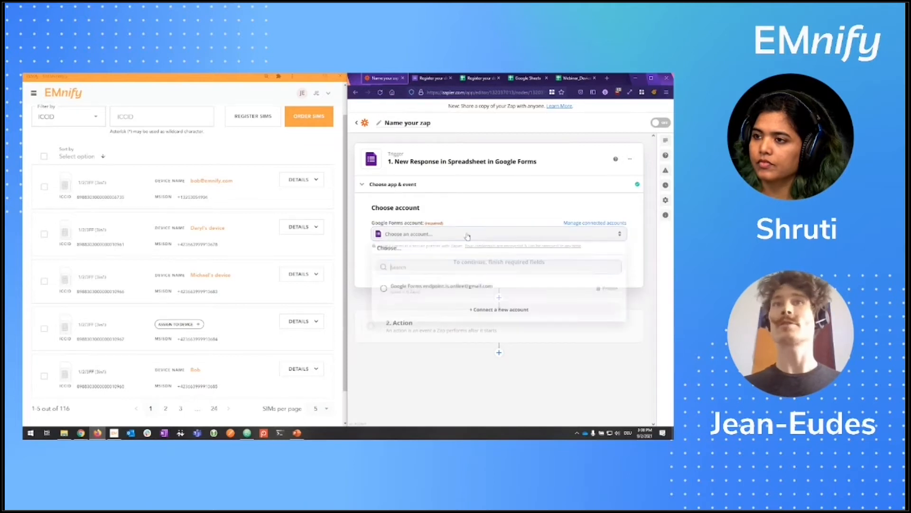
pyautogui.click(444, 293)
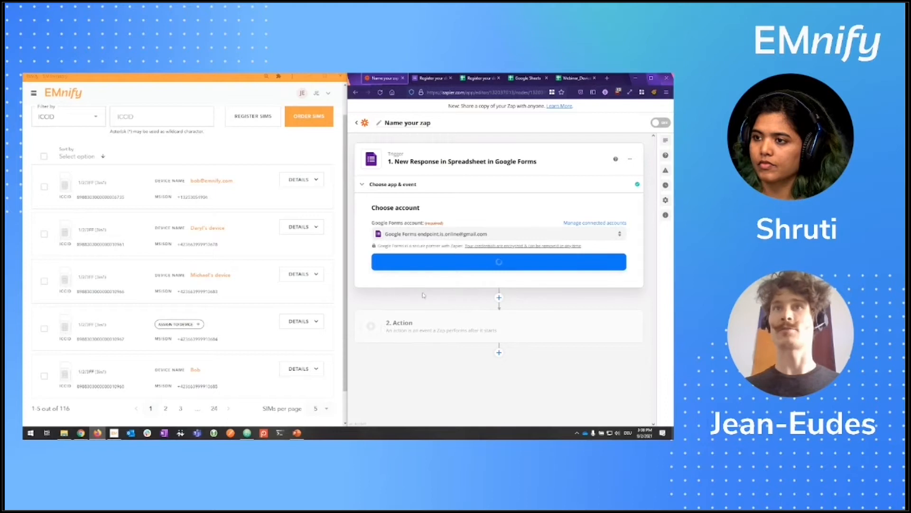
pyautogui.click(401, 269)
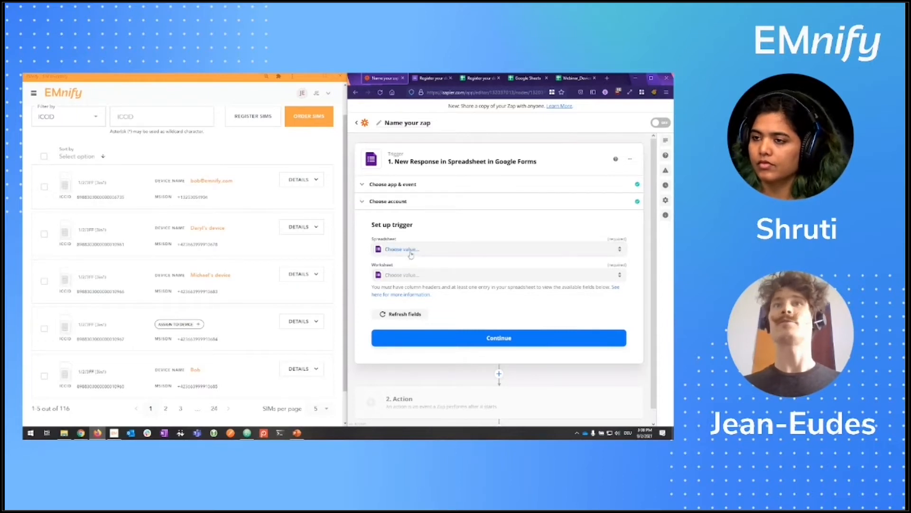
# Step: Choose the Register your device (webinar) spreadsheet and its Form responses 1 worksheet
pyautogui.click(409, 250)
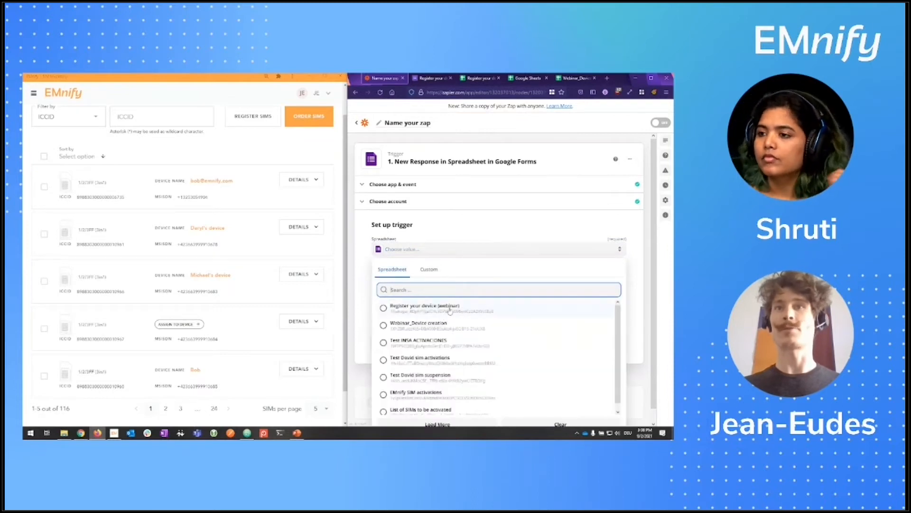
pyautogui.click(420, 308)
pyautogui.click(482, 77)
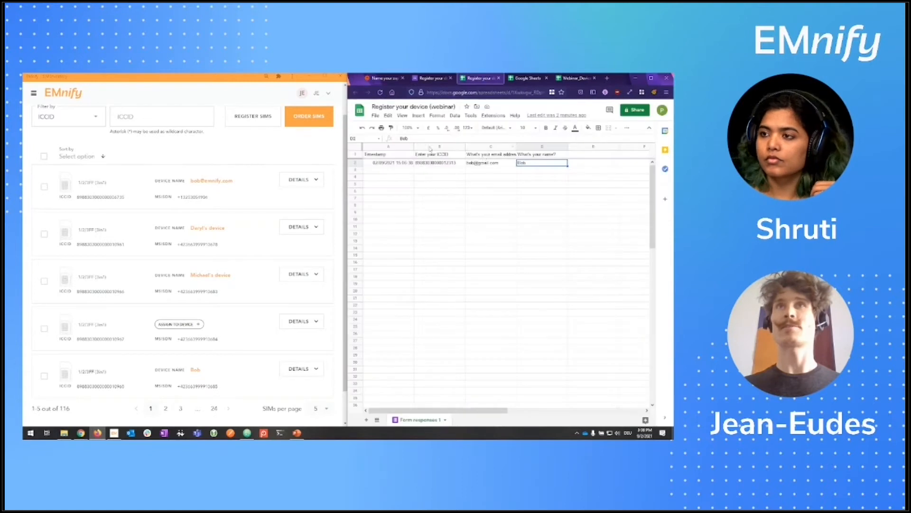
pyautogui.click(392, 79)
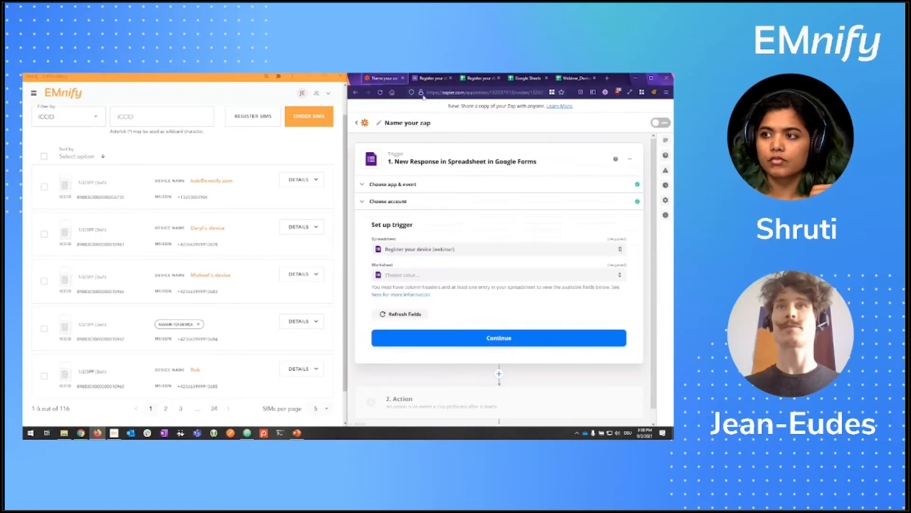
pyautogui.click(414, 277)
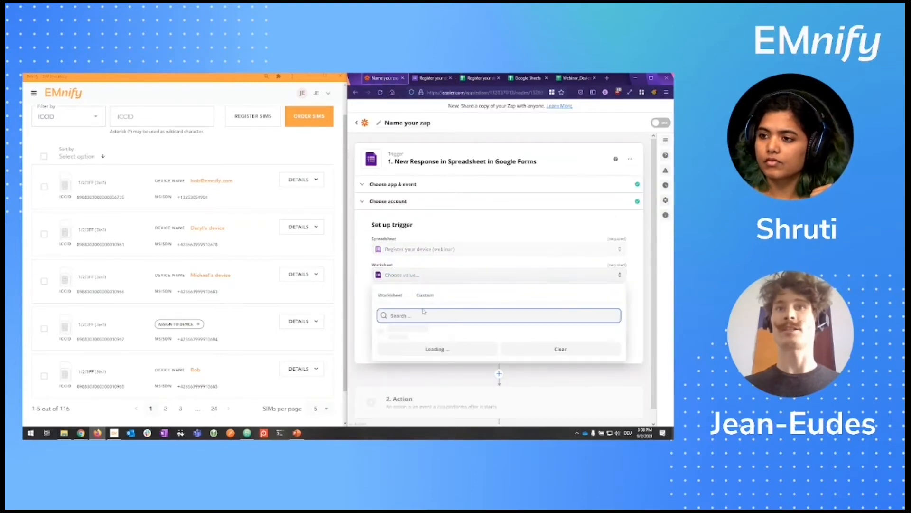
pyautogui.click(398, 335)
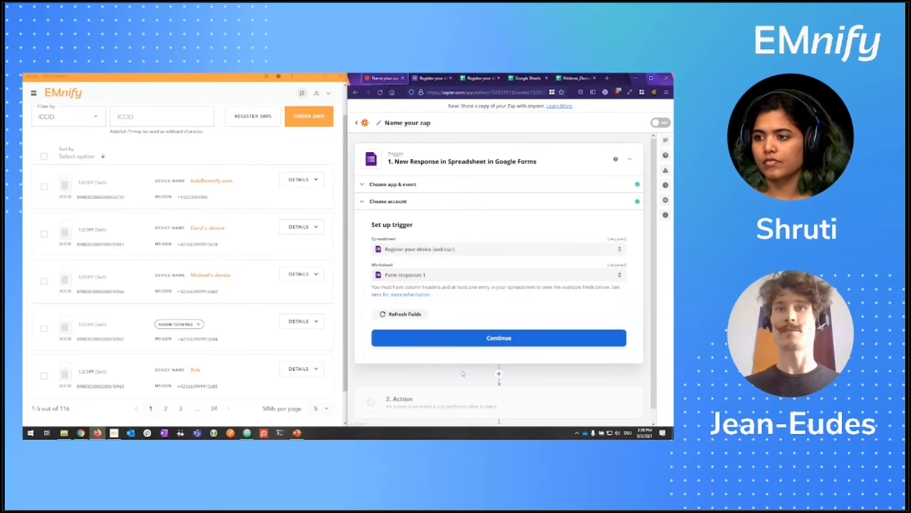
pyautogui.click(497, 342)
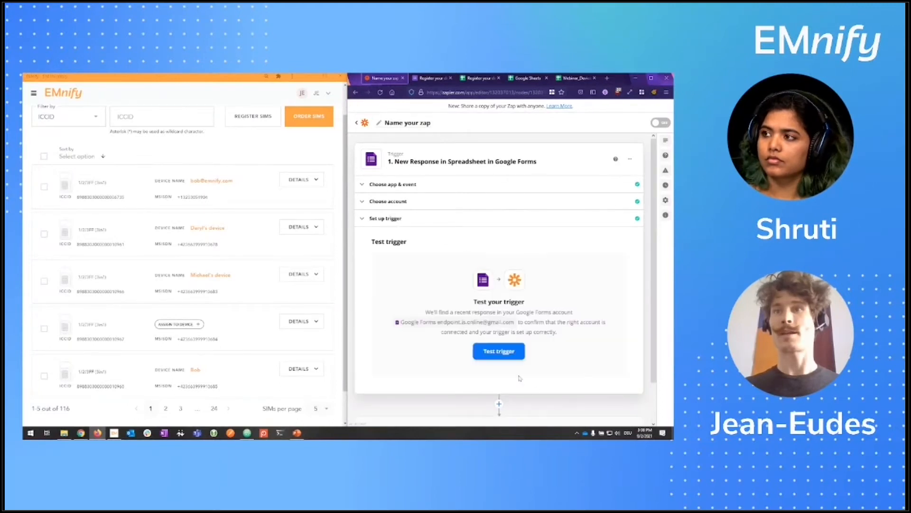
pyautogui.click(505, 354)
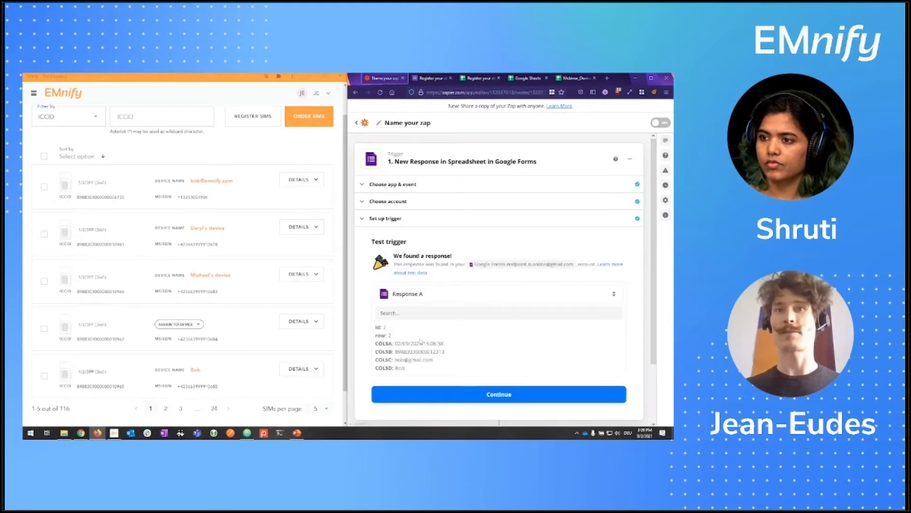
# Step: Review the sample form response found by the trigger test and continue to the Action step
pyautogui.scroll(-1, 425, 341)
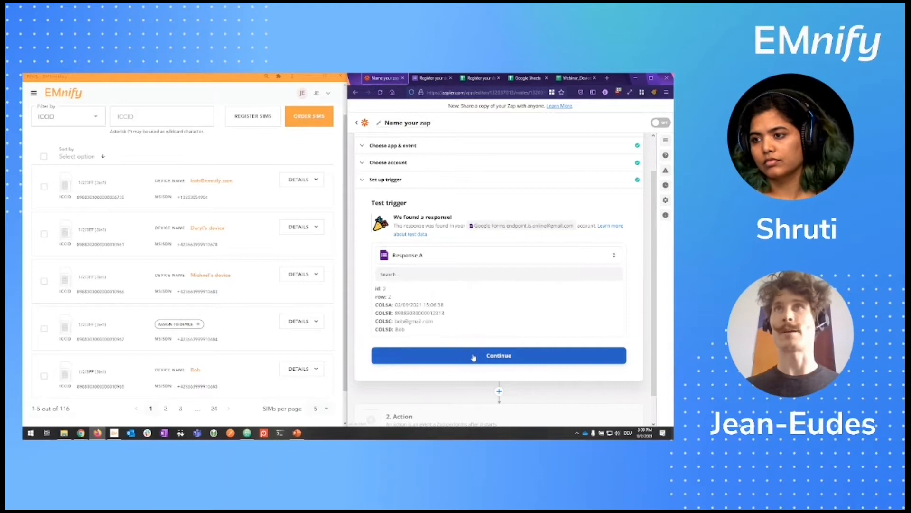
pyautogui.click(440, 356)
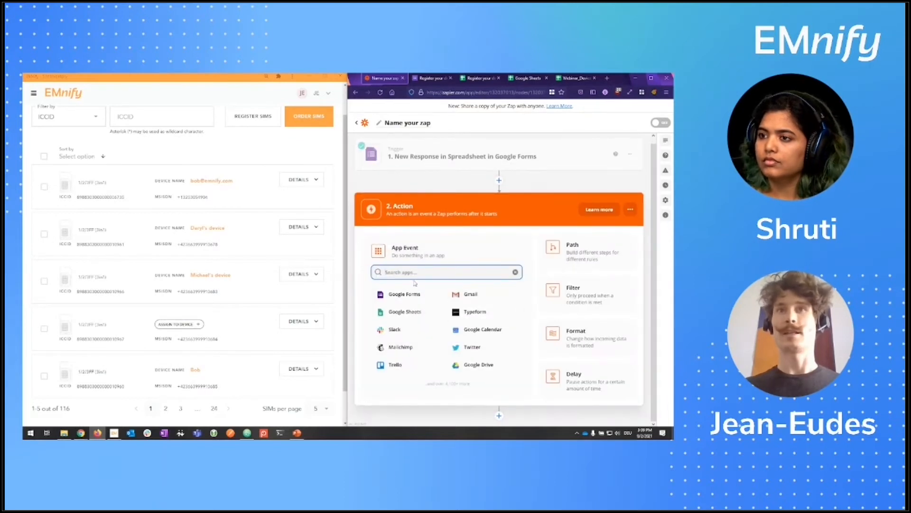
# Step: Set the action to EMnify 'Create a Device' and start signing in to an EMnify account
pyautogui.write('emnify')
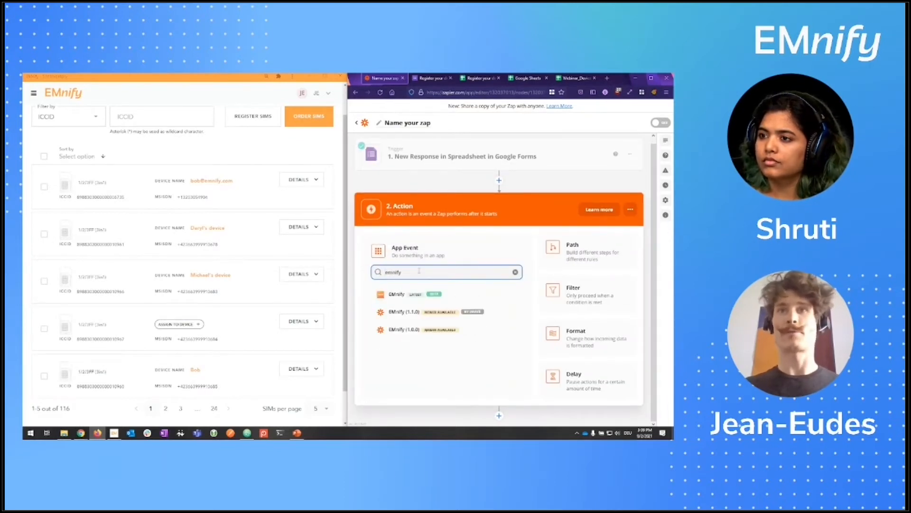
pyautogui.click(413, 298)
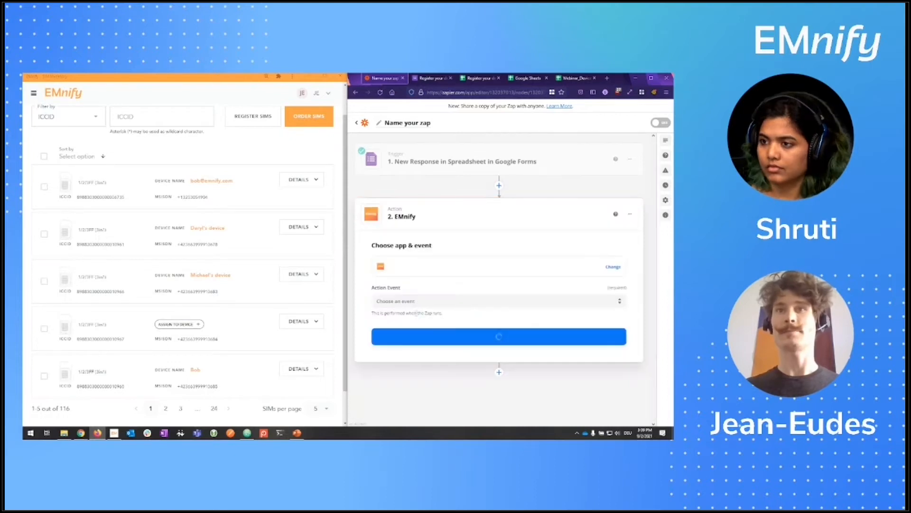
pyautogui.click(417, 301)
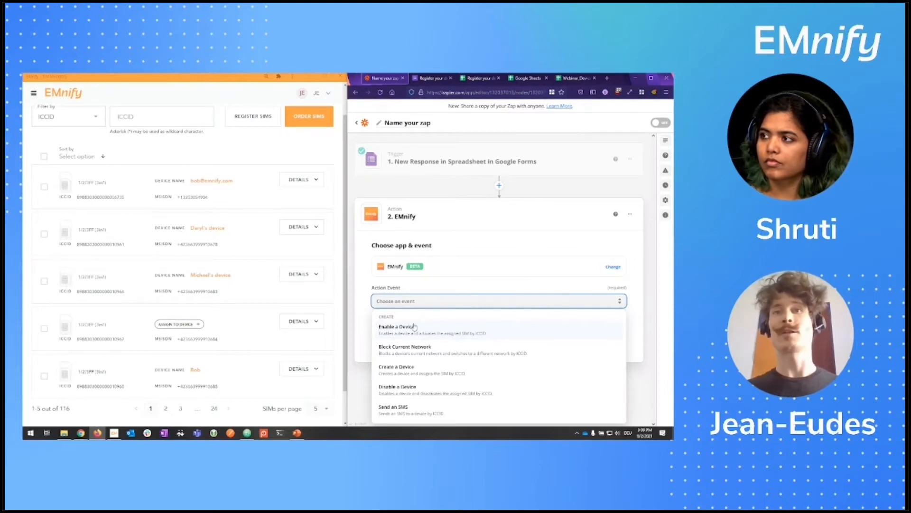
pyautogui.click(431, 373)
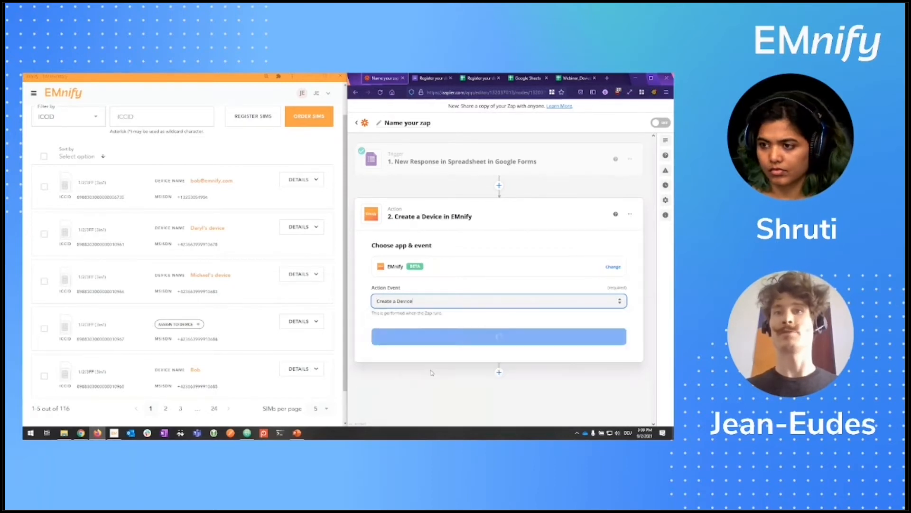
pyautogui.click(435, 337)
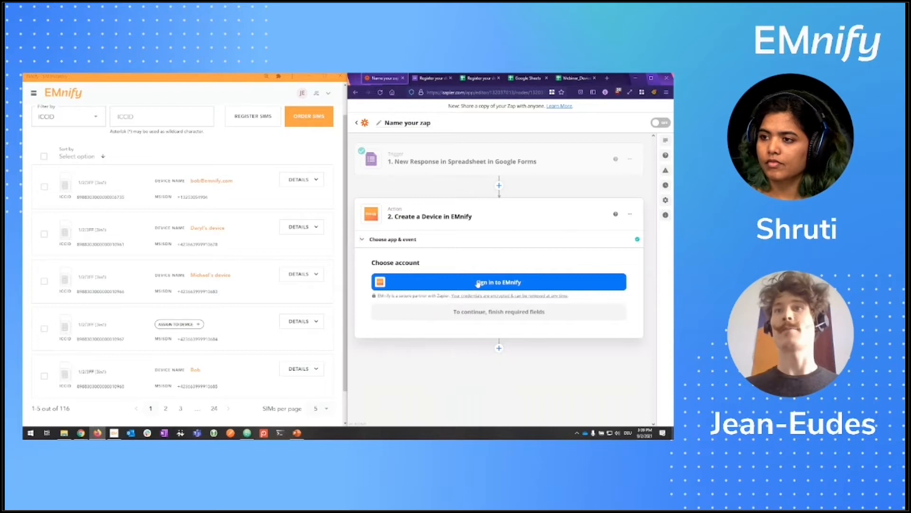
pyautogui.click(482, 284)
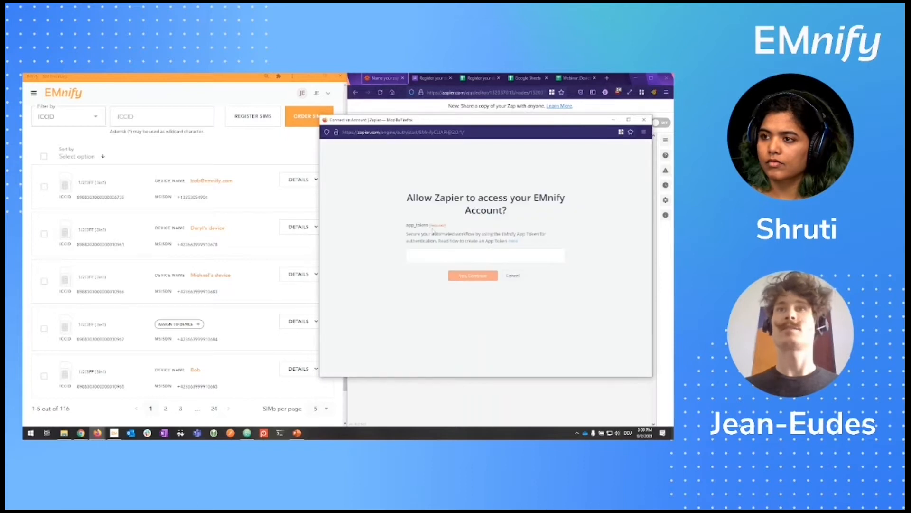
pyautogui.click(176, 157)
# Step: Create a non-expiring EMnify application token described 'webinar-zapier' on the Integrations page
pyautogui.click(34, 93)
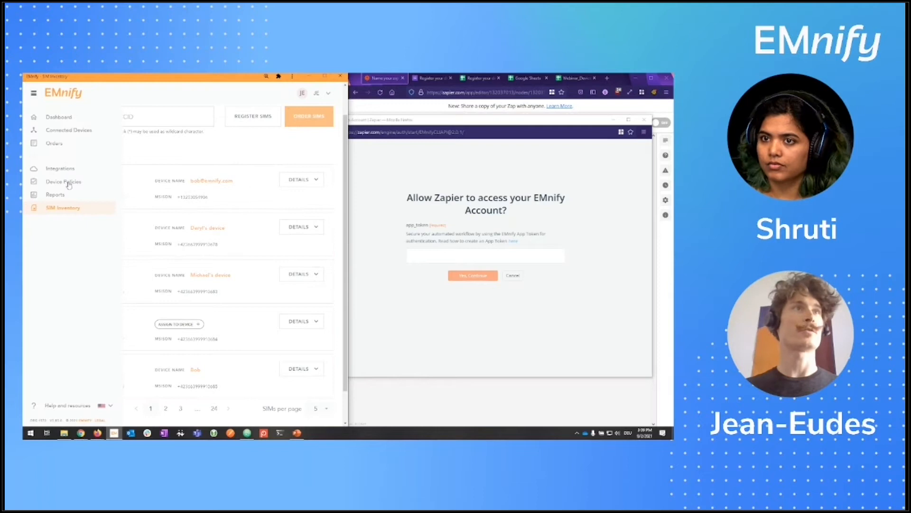
pyautogui.click(60, 169)
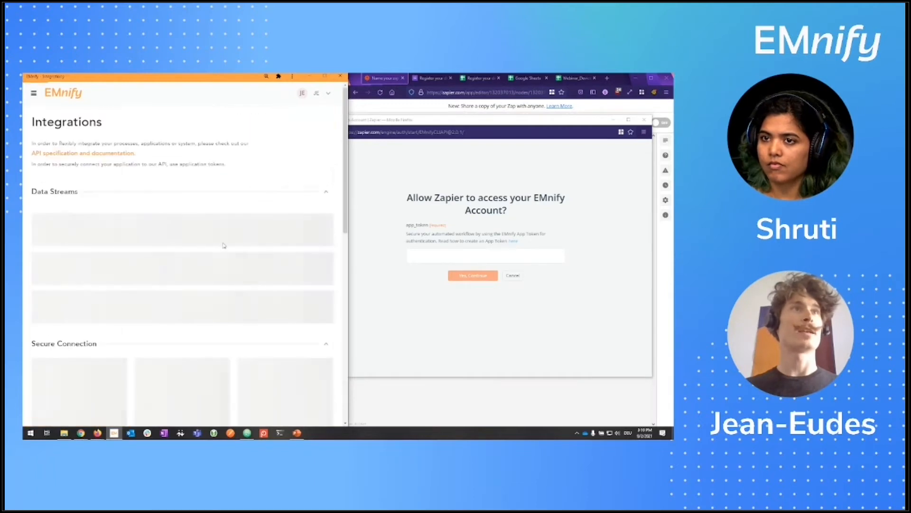
pyautogui.scroll(-5, 271, 290)
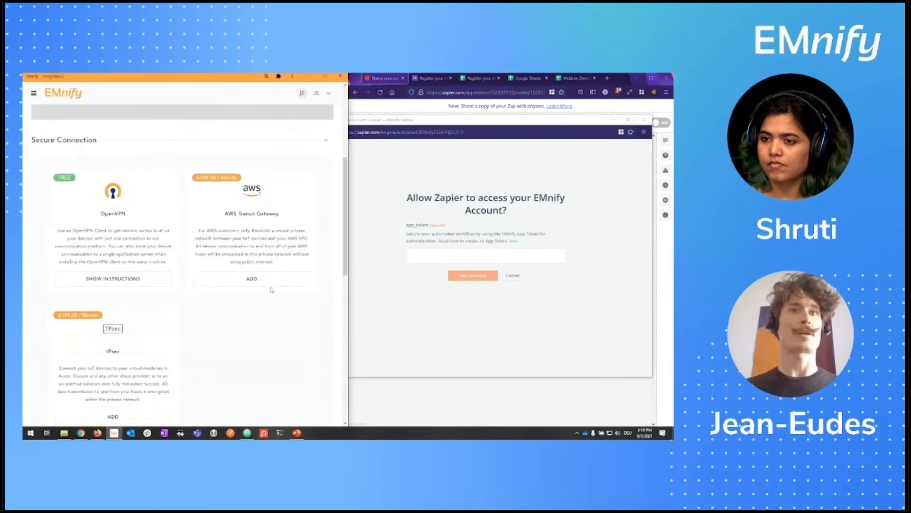
pyautogui.scroll(-5, 272, 290)
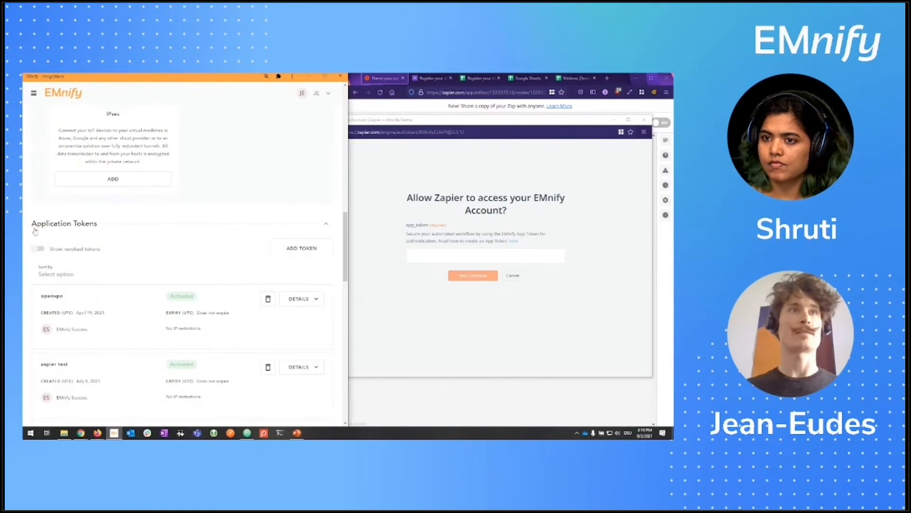
pyautogui.click(297, 254)
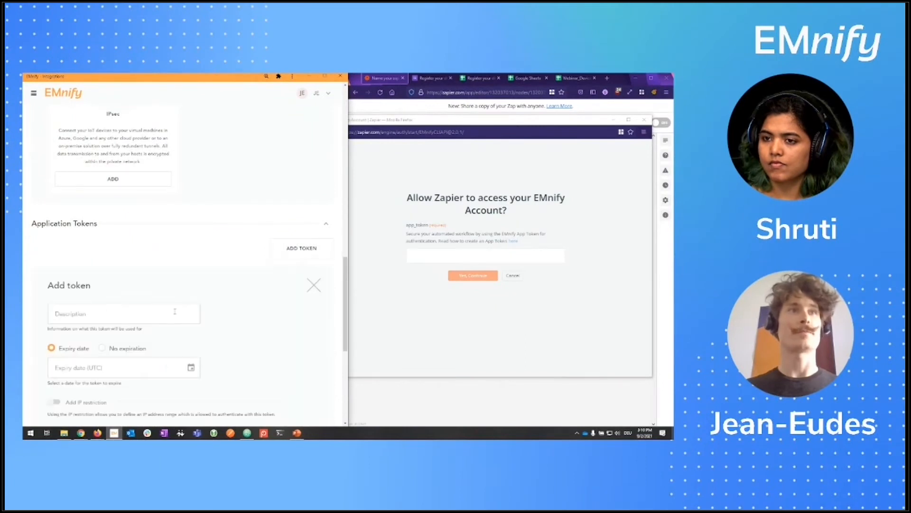
pyautogui.click(94, 315)
pyautogui.write('webinar-zappier')
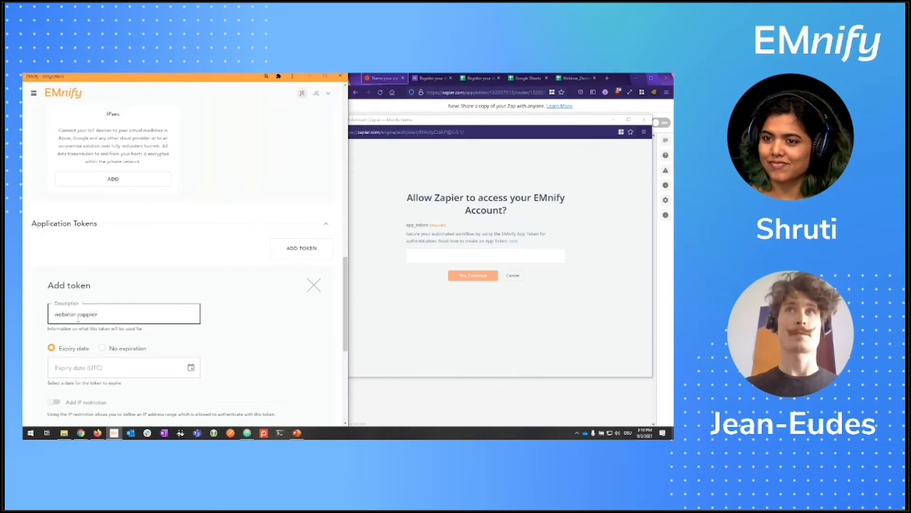
pyautogui.scroll(-1, 92, 322)
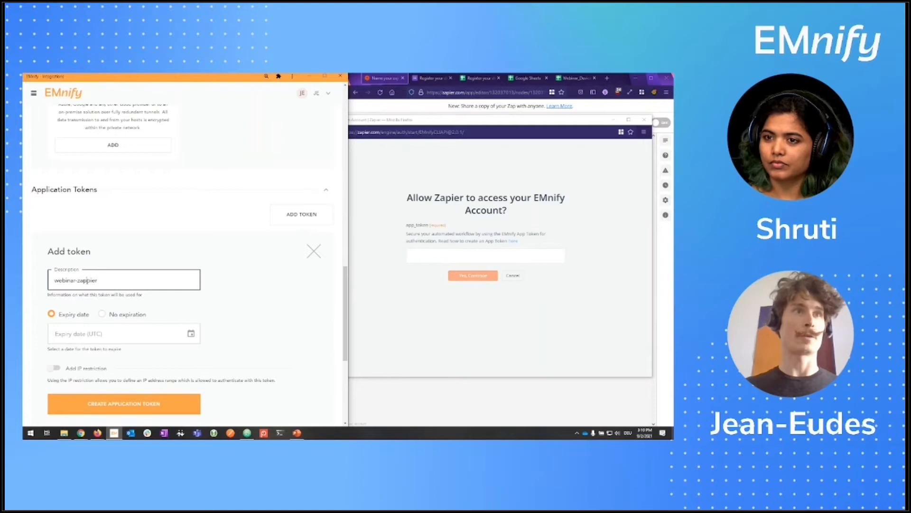
pyautogui.click(103, 315)
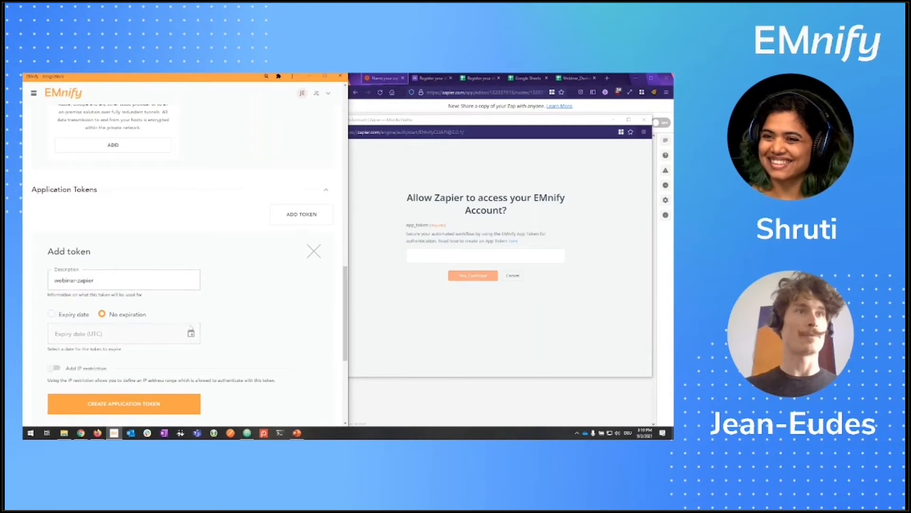
pyautogui.scroll(-2, 241, 325)
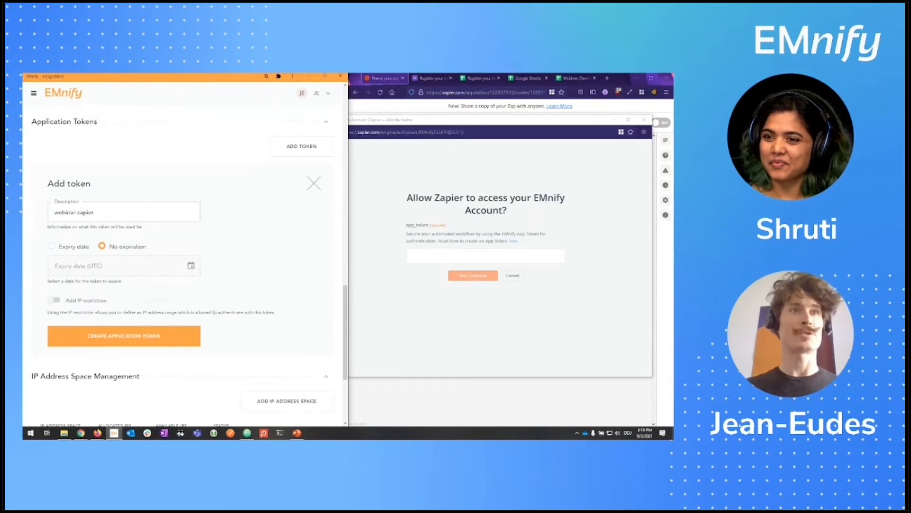
pyautogui.click(127, 339)
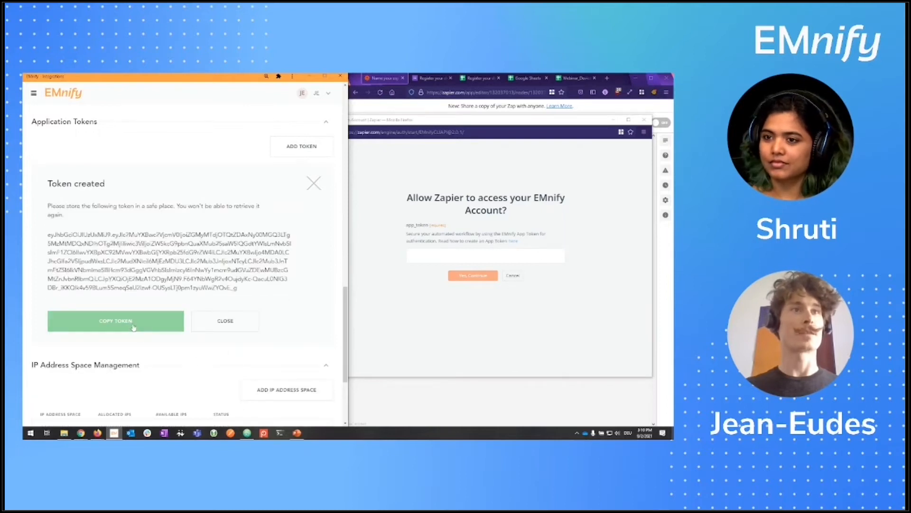
# Step: Paste the copied token into Zapier's app_token field and authorize the EMnify connection
pyautogui.click(133, 325)
pyautogui.click(495, 257)
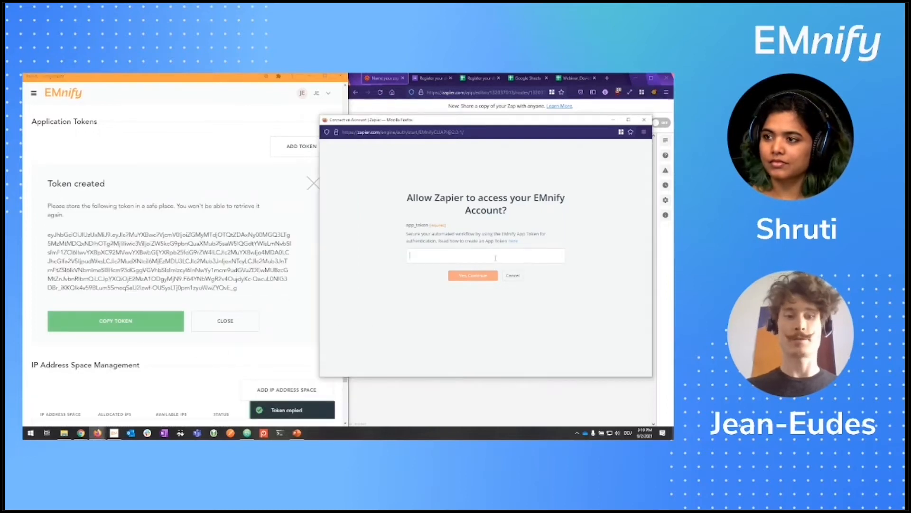
pyautogui.hotkey('ctrl', 'v')
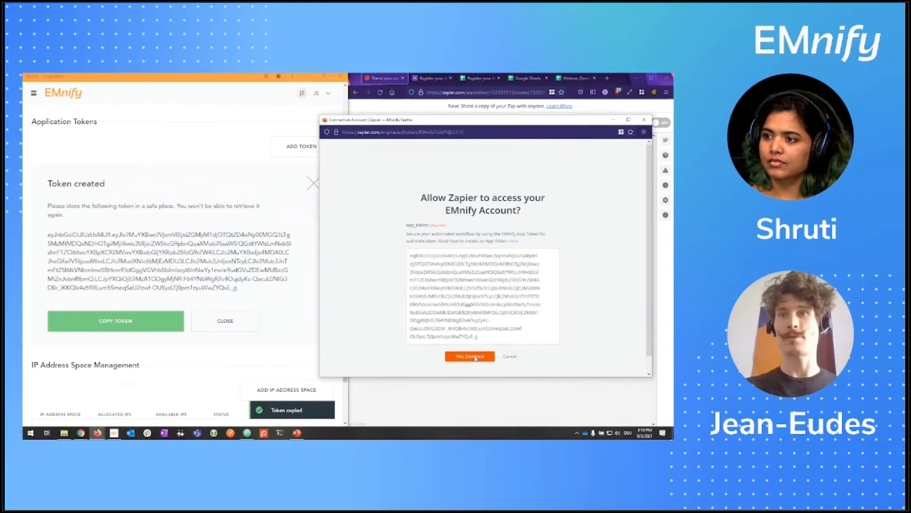
pyautogui.click(476, 356)
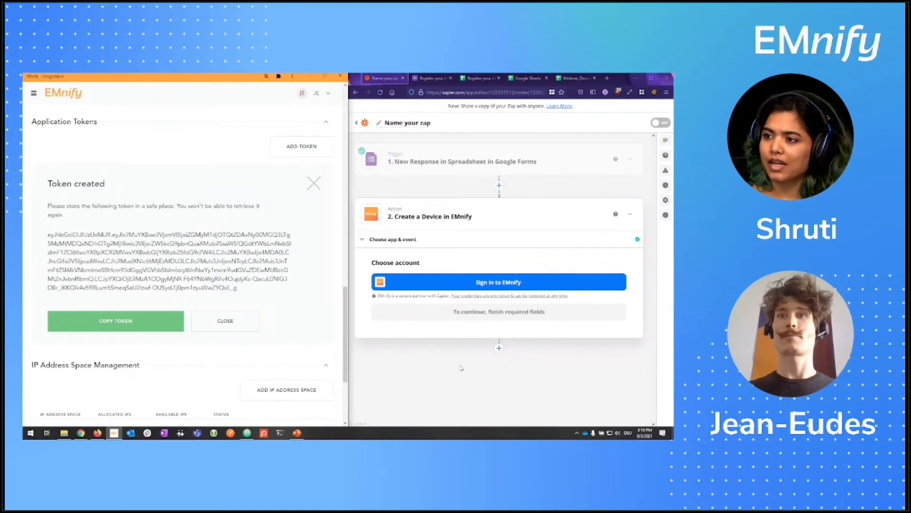
pyautogui.click(221, 327)
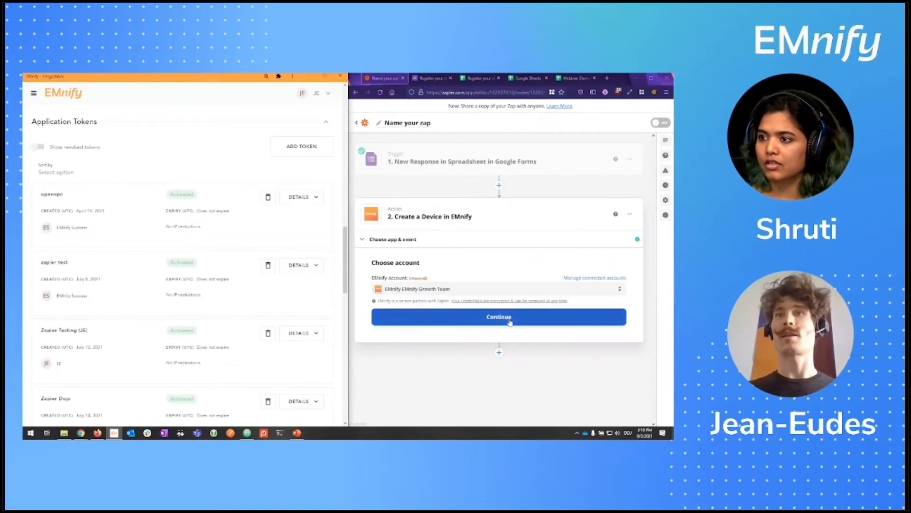
# Step: Continue with the connected EMnify account to the Create a Device setup fields
pyautogui.click(508, 321)
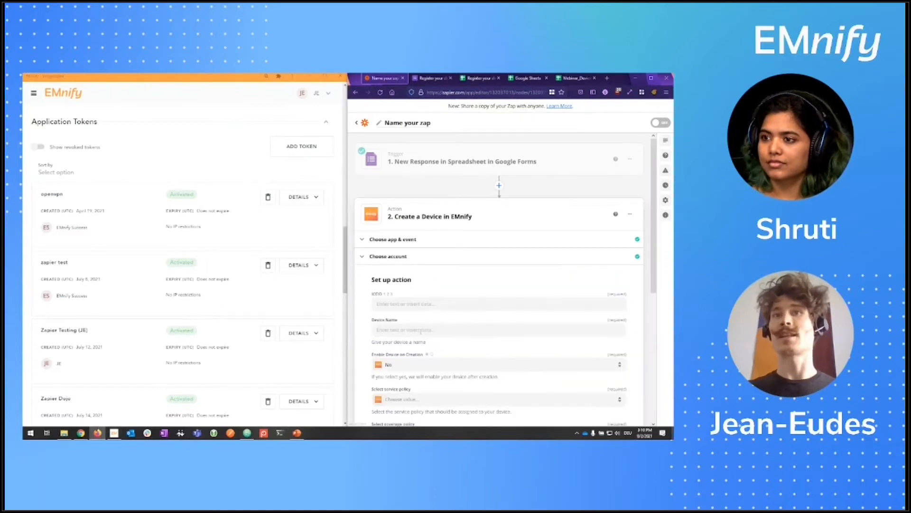
pyautogui.scroll(-1, 419, 300)
pyautogui.scroll(3, 251, 211)
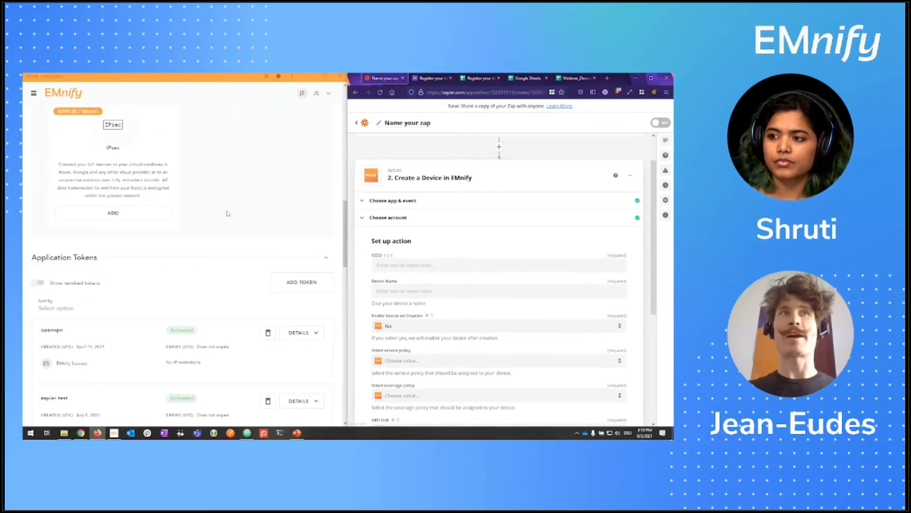
# Step: Open the EMnify portal's Add Device form under Connected Devices to compare with Zapier
pyautogui.click(35, 95)
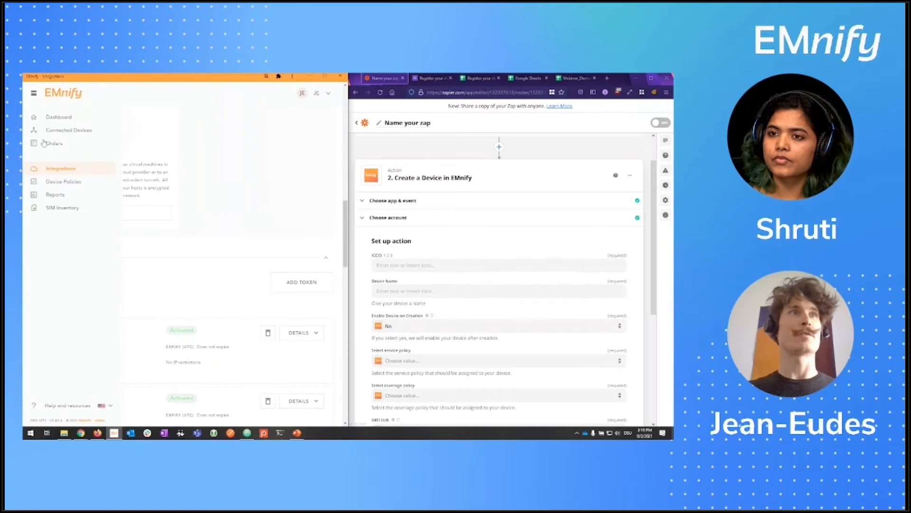
pyautogui.click(70, 131)
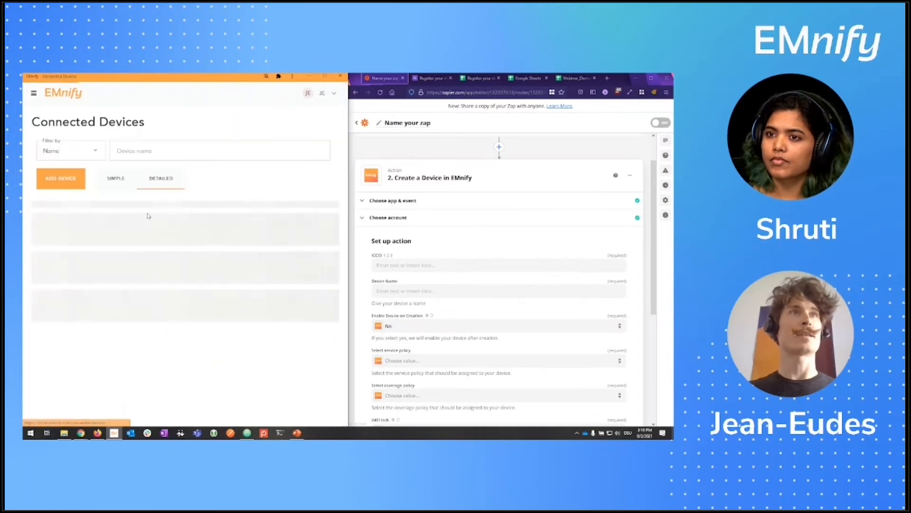
pyautogui.click(74, 171)
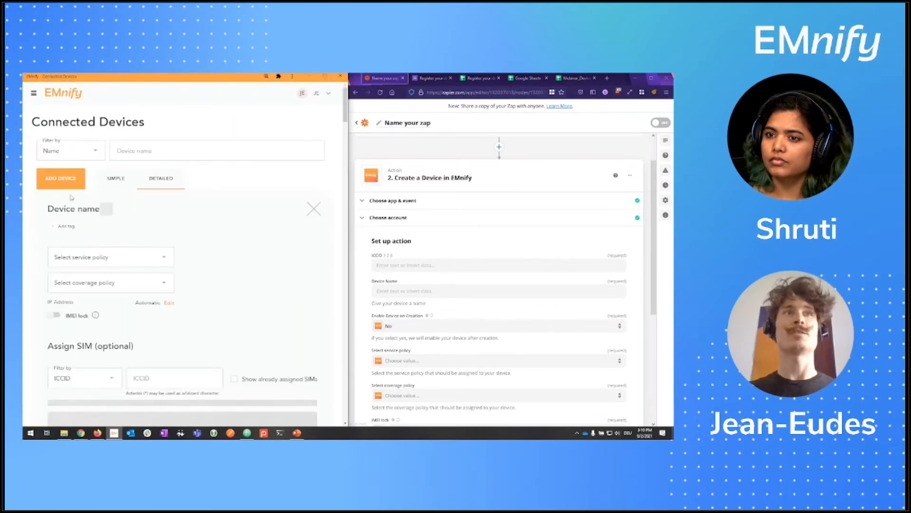
pyautogui.scroll(-1, 202, 211)
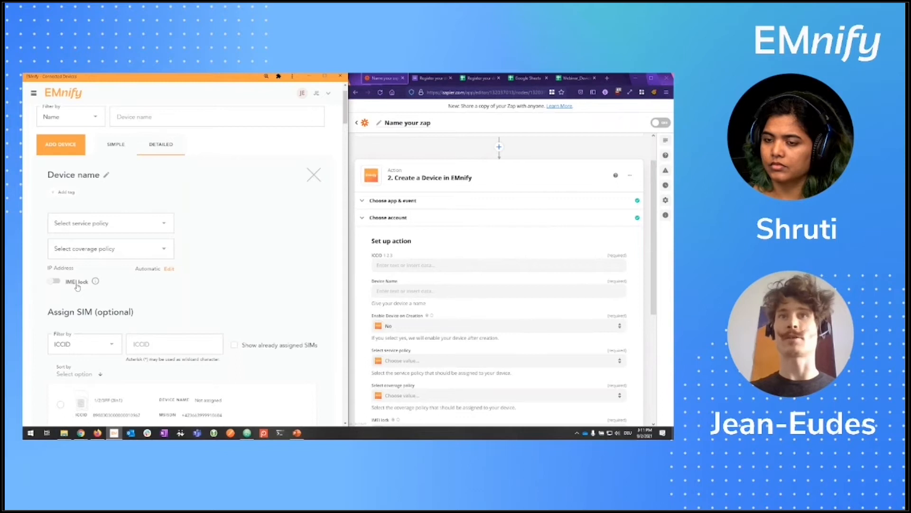
pyautogui.click(454, 246)
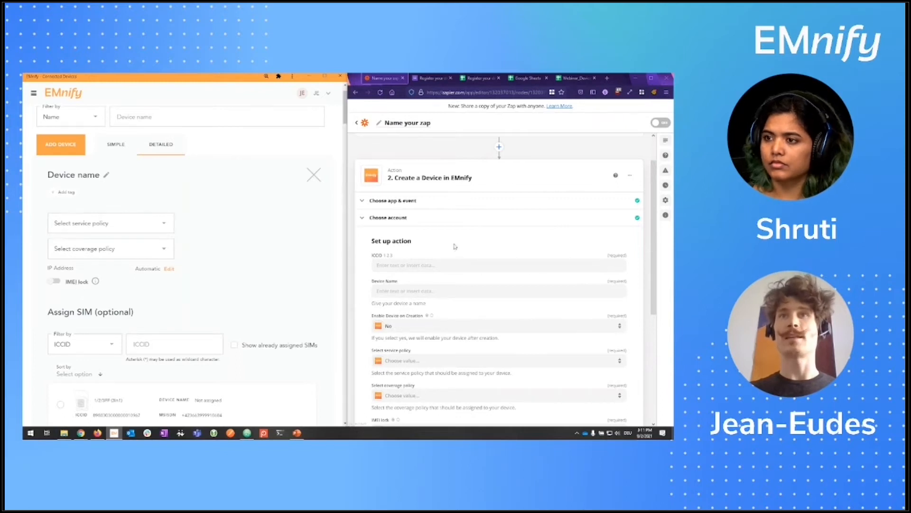
# Step: Map ICCID to '1. Enter your ICCID' and Device Name to '1. What's your name?'
pyautogui.click(423, 266)
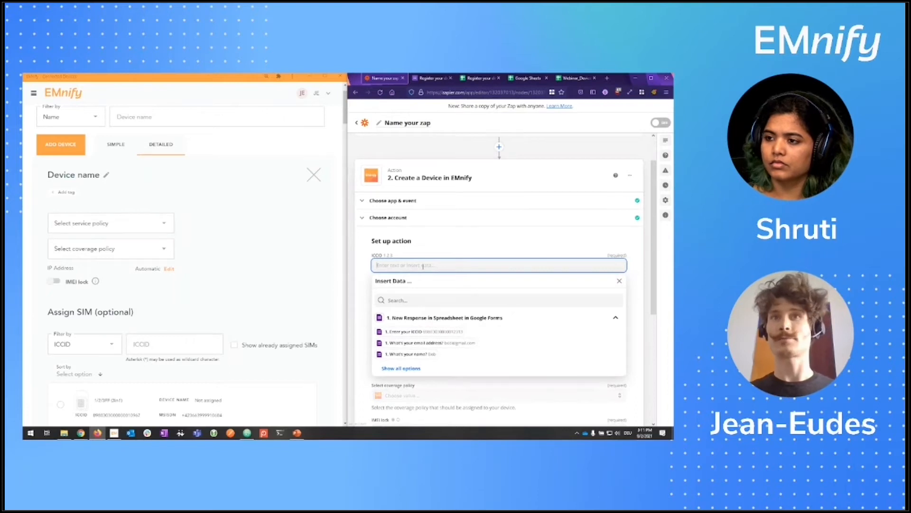
pyautogui.click(477, 78)
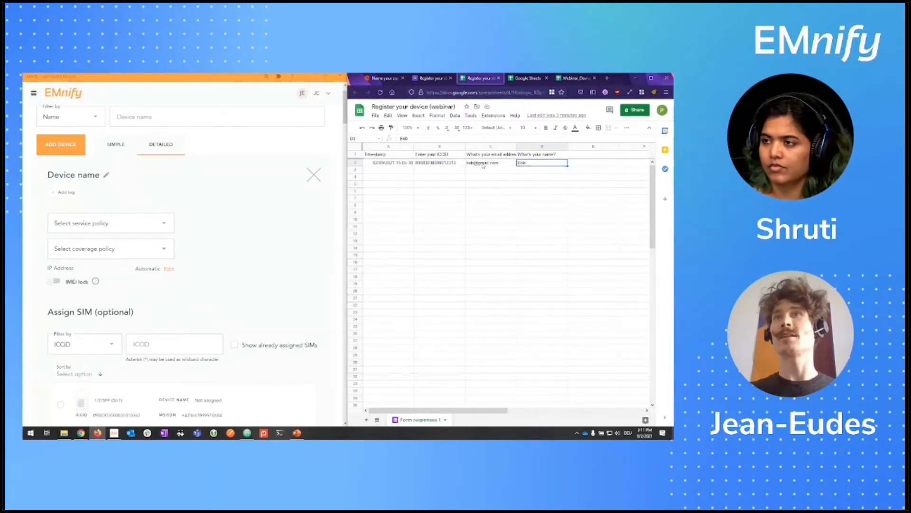
pyautogui.moveTo(483, 165)
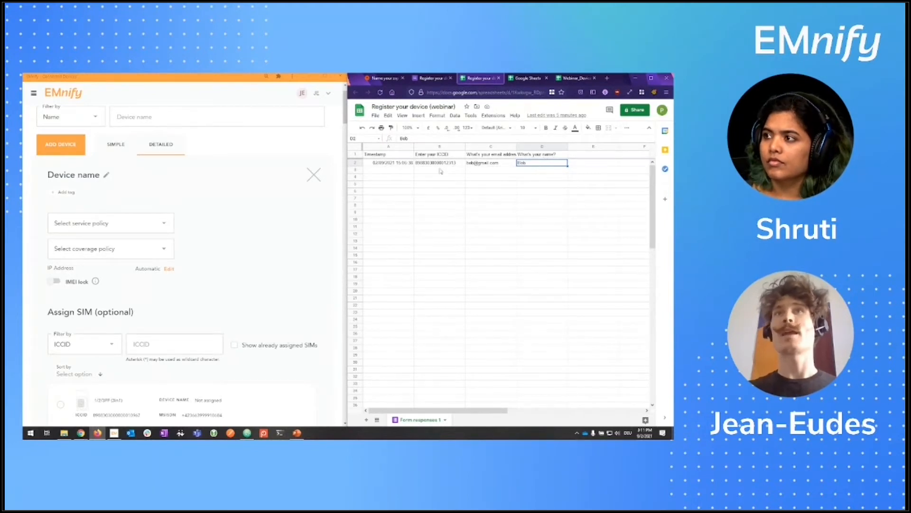
pyautogui.click(383, 78)
pyautogui.click(453, 265)
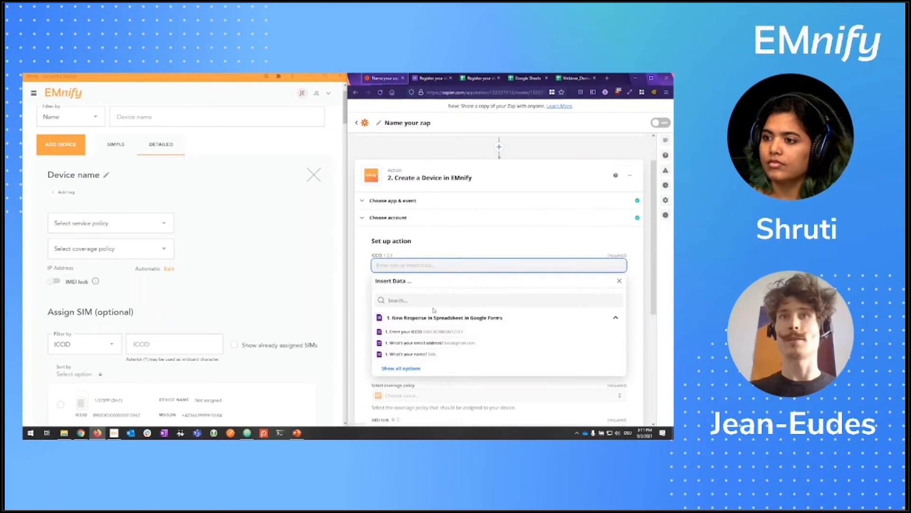
pyautogui.click(439, 332)
pyautogui.click(398, 292)
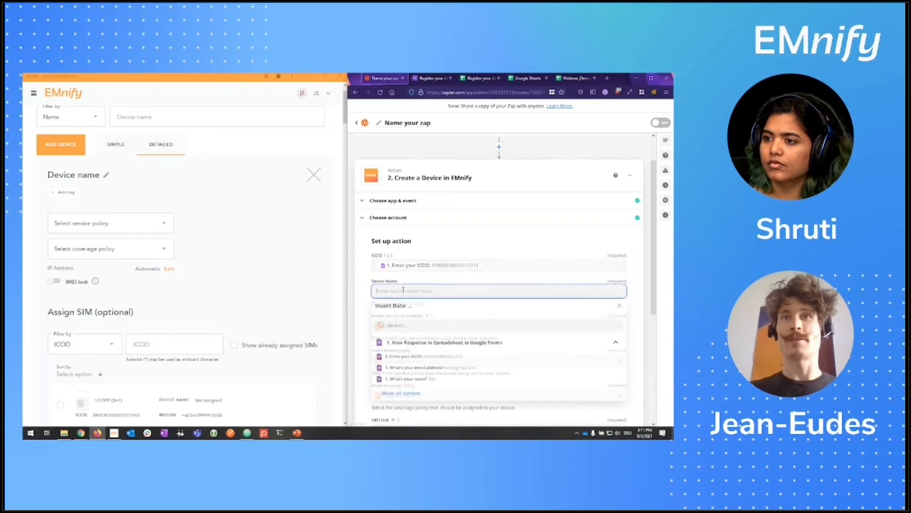
pyautogui.click(408, 380)
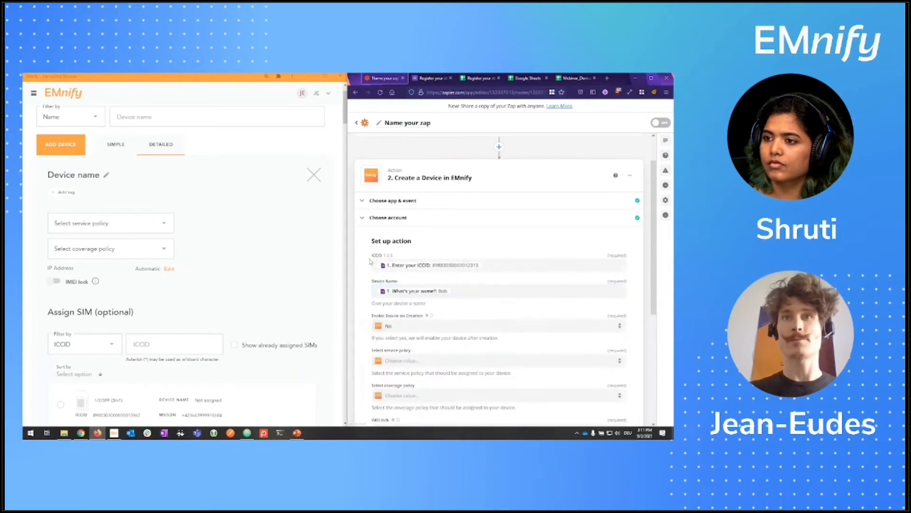
pyautogui.scroll(-3, 413, 247)
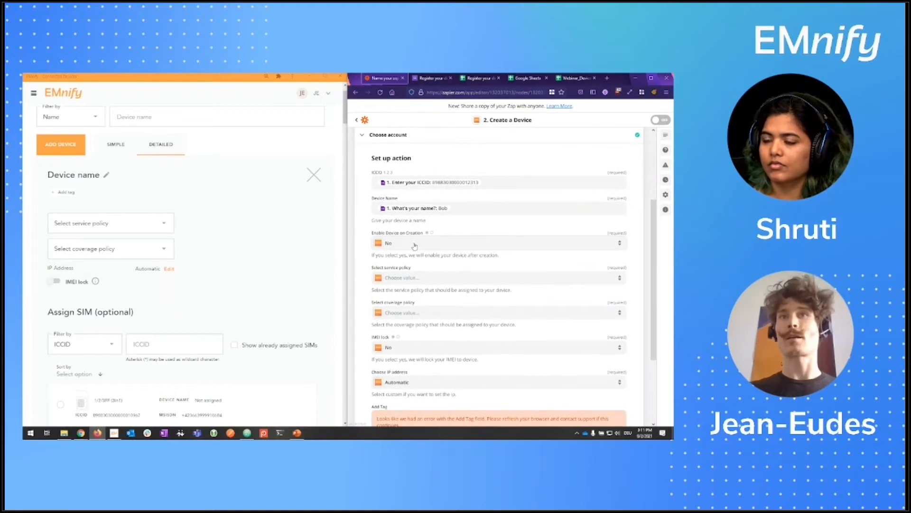
# Step: Set Enable Device on Creation to Yes and choose the GPS-tracking (webinar) service policy
pyautogui.click(414, 244)
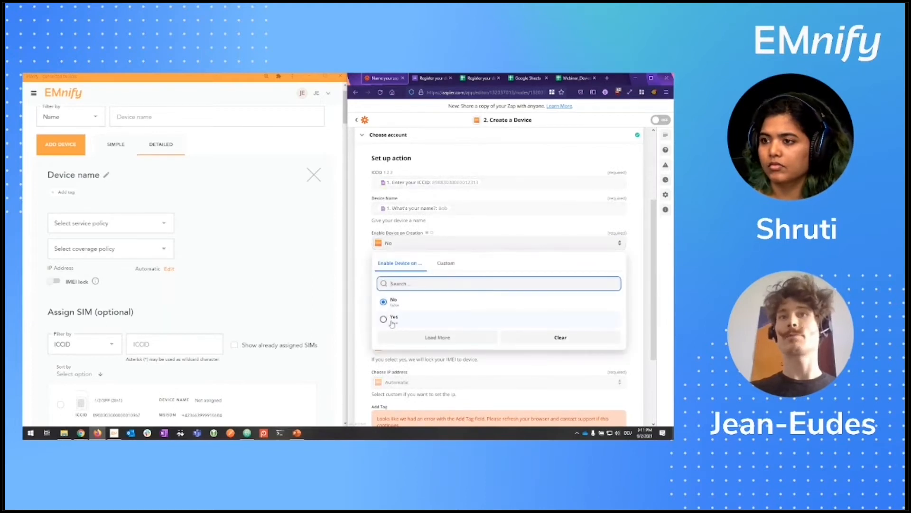
pyautogui.click(391, 320)
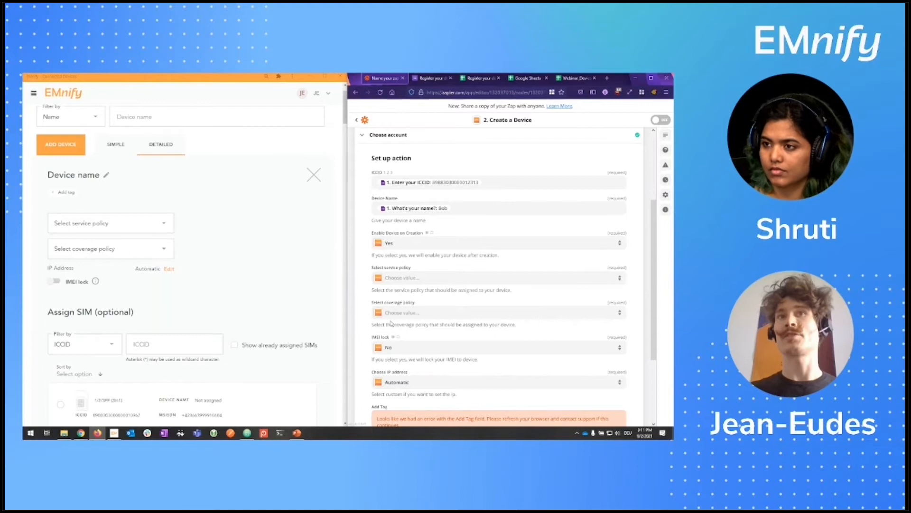
pyautogui.click(399, 279)
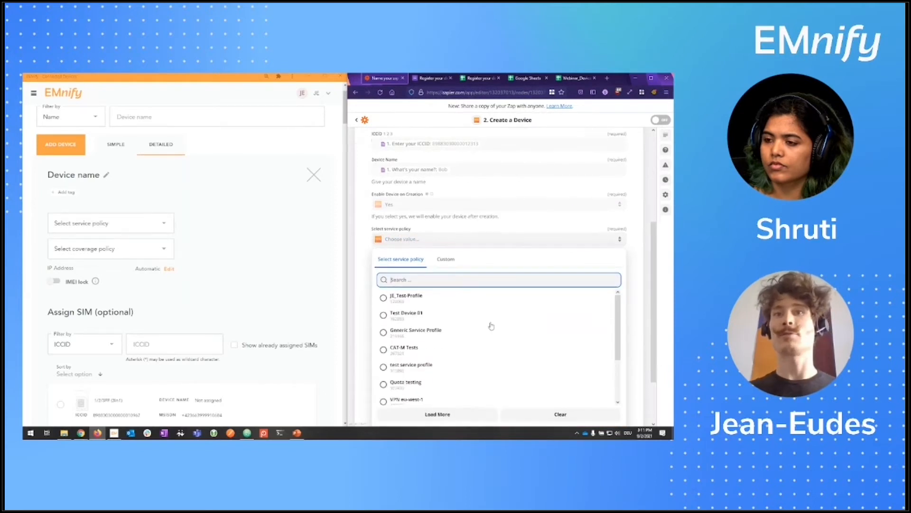
pyautogui.scroll(-5, 493, 321)
pyautogui.scroll(-1, 508, 311)
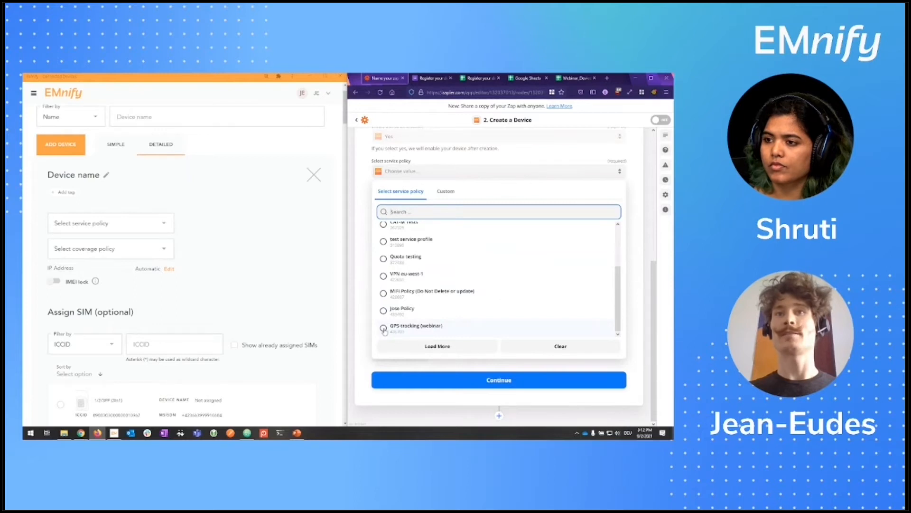
pyautogui.click(384, 328)
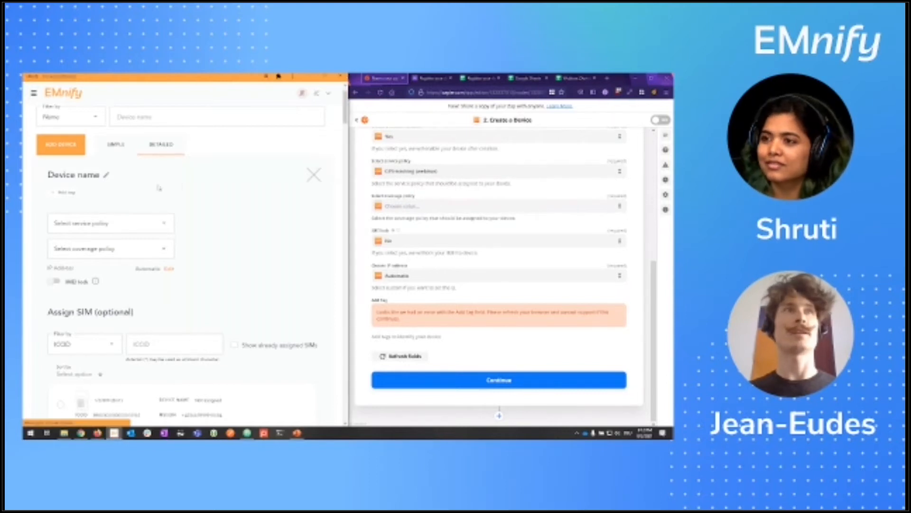
pyautogui.click(313, 175)
# Step: Show the EMnify portal's Device Policies page for reference
pyautogui.click(32, 93)
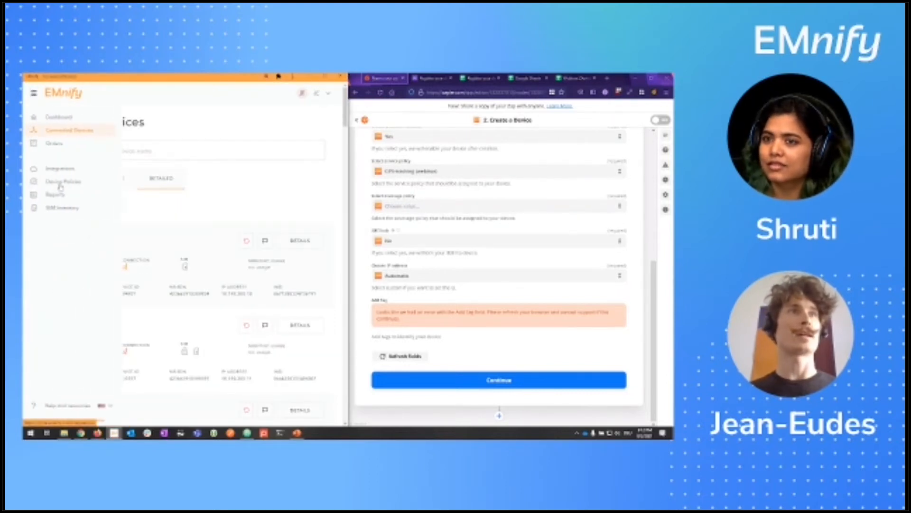
pyautogui.click(58, 183)
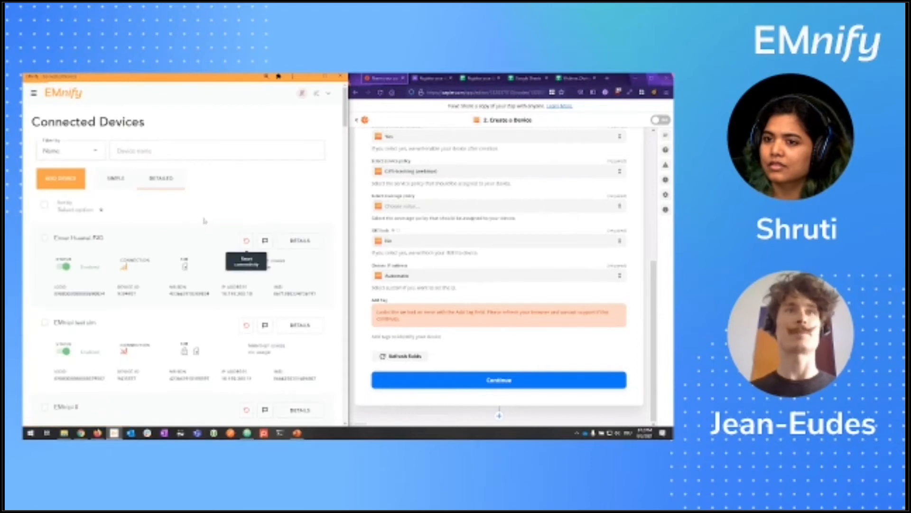
pyautogui.scroll(-5, 85, 269)
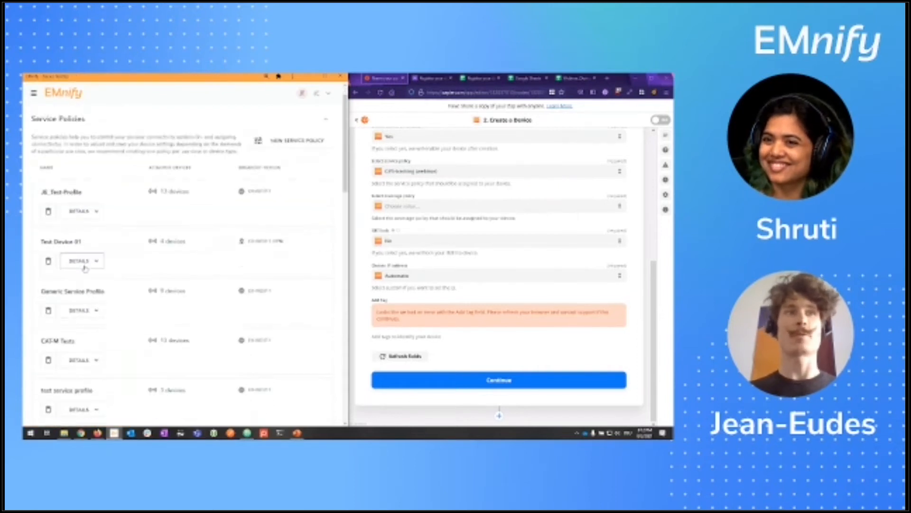
pyautogui.scroll(2, 84, 270)
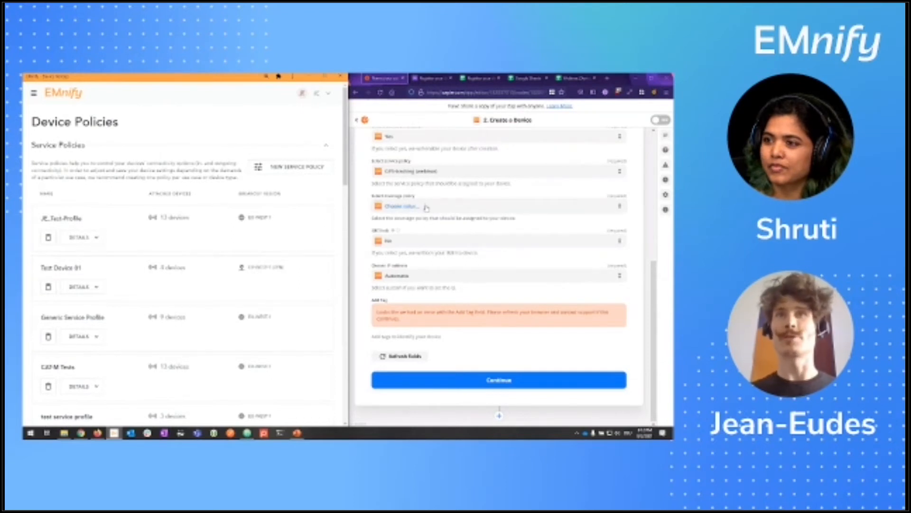
# Step: Choose the Europe (webinar) coverage policy for the new device
pyautogui.click(408, 208)
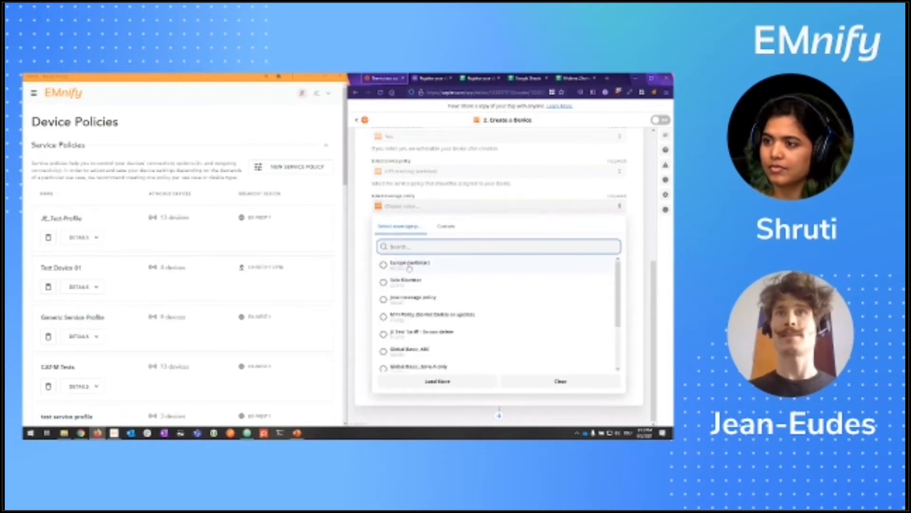
pyautogui.click(411, 267)
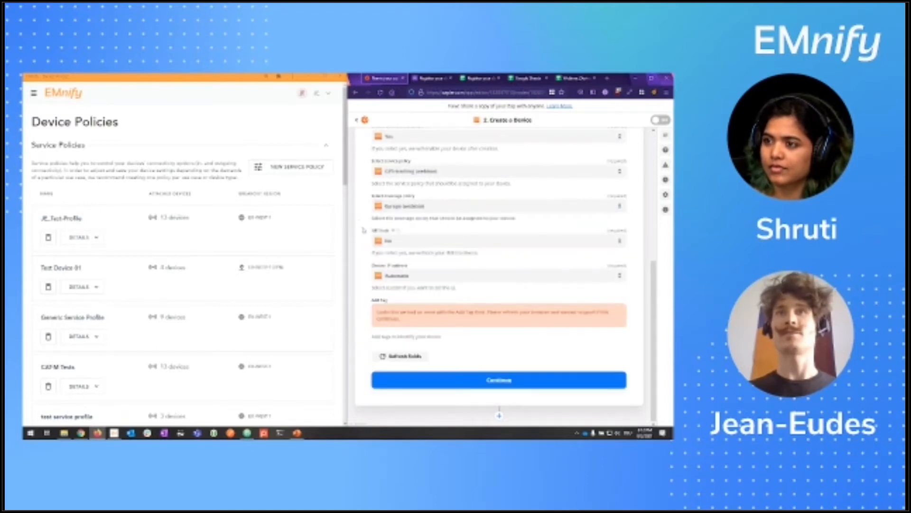
pyautogui.click(393, 241)
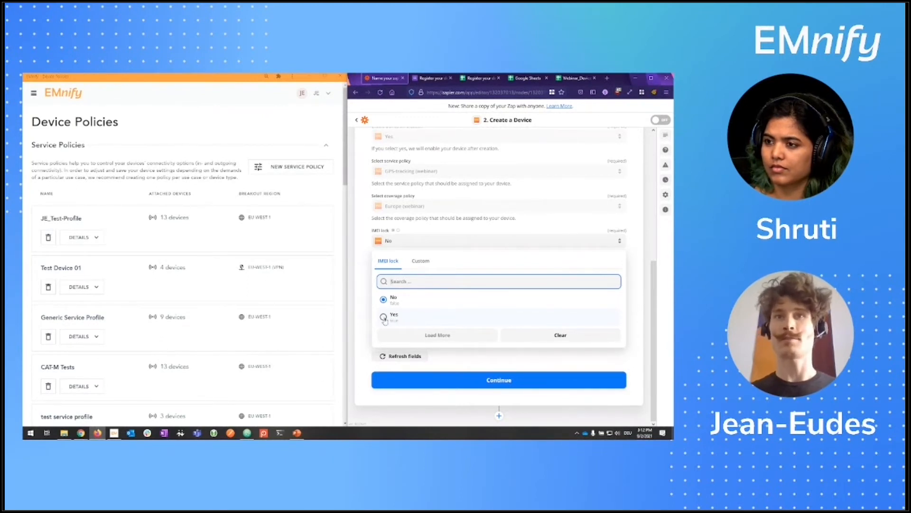
# Step: Set IMEI lock to Yes, refresh the action fields, and reload the zap editor
pyautogui.click(434, 313)
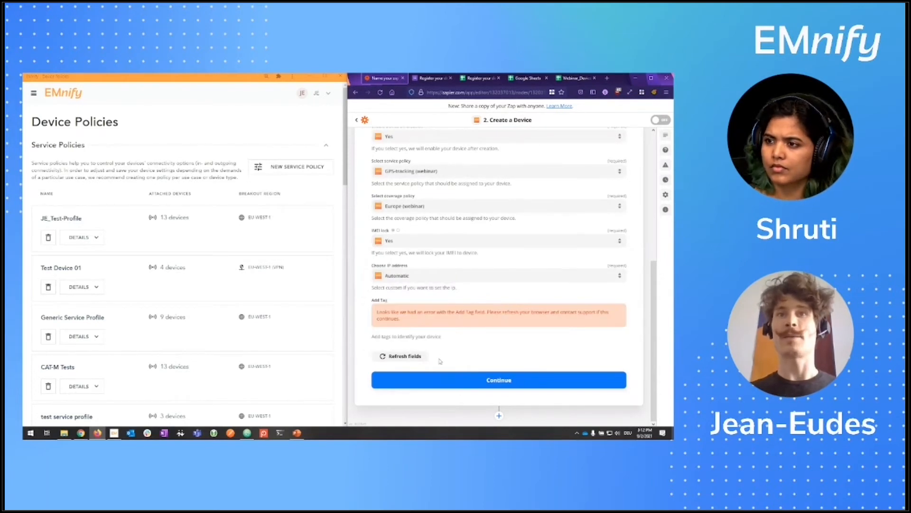
pyautogui.click(409, 359)
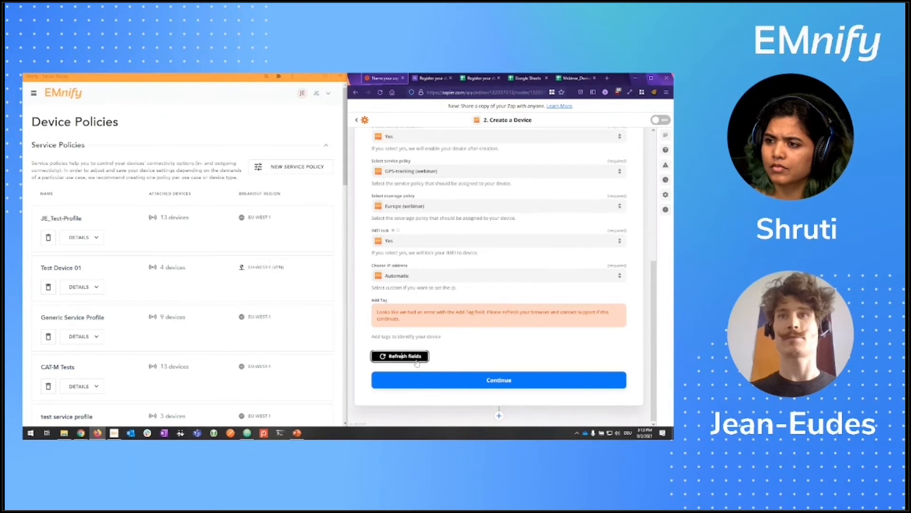
pyautogui.press('F5')
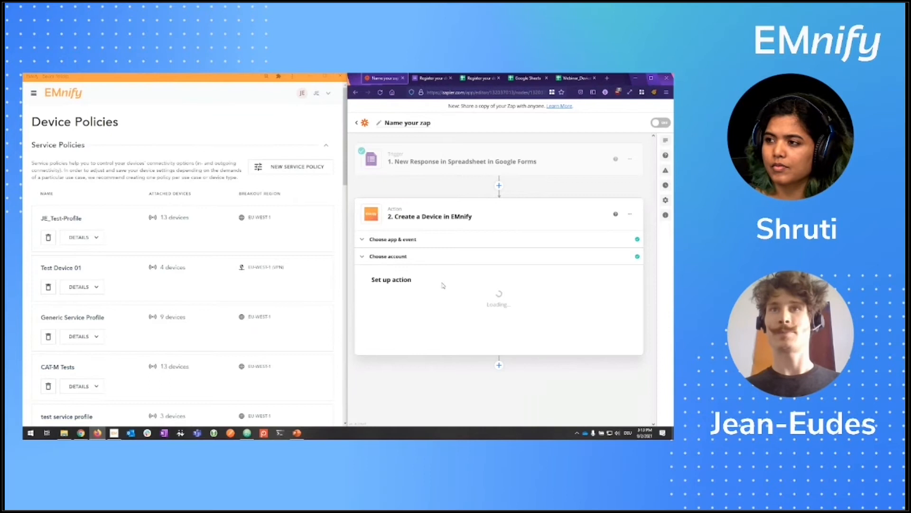
# Step: Map the form's 'What's your email address?' answer into the Add Tag field
pyautogui.scroll(-6, 446, 292)
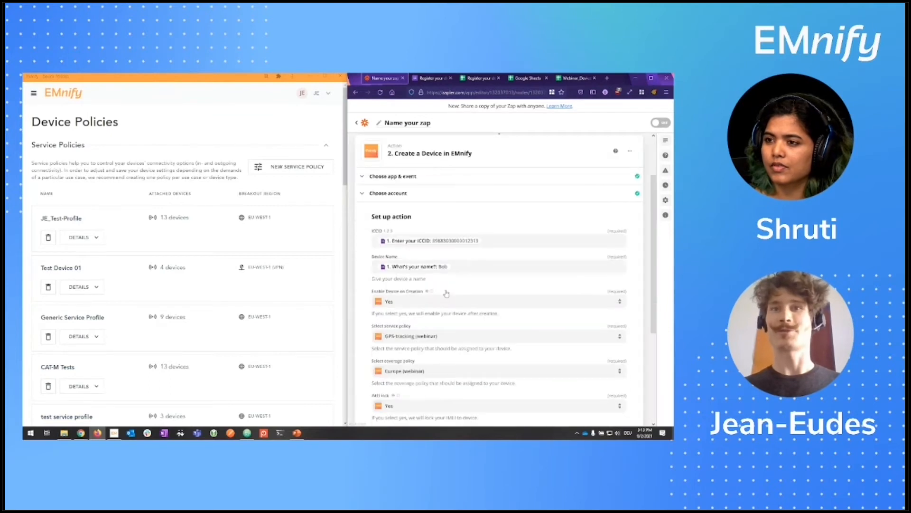
pyautogui.click(486, 325)
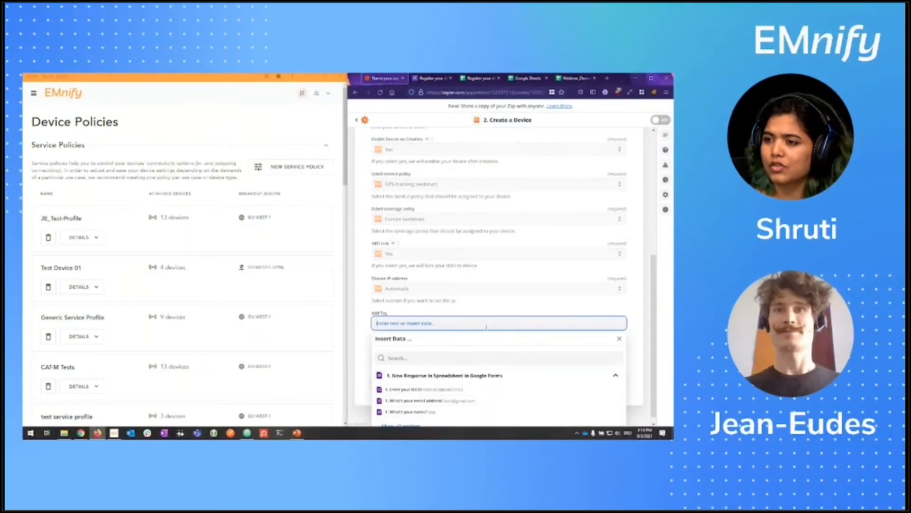
pyautogui.click(495, 374)
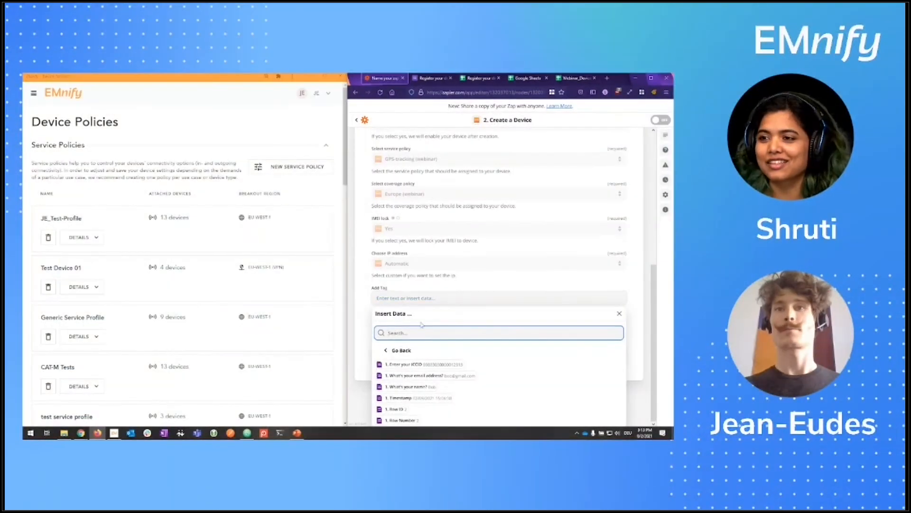
pyautogui.click(462, 376)
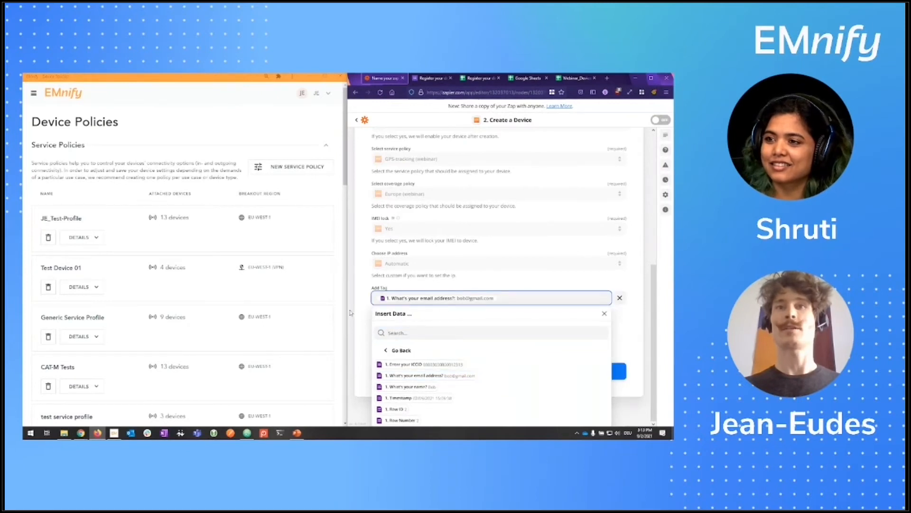
# Step: Add a second device tag reading 'webinar'
pyautogui.click(350, 313)
pyautogui.click(391, 324)
pyautogui.write('web')
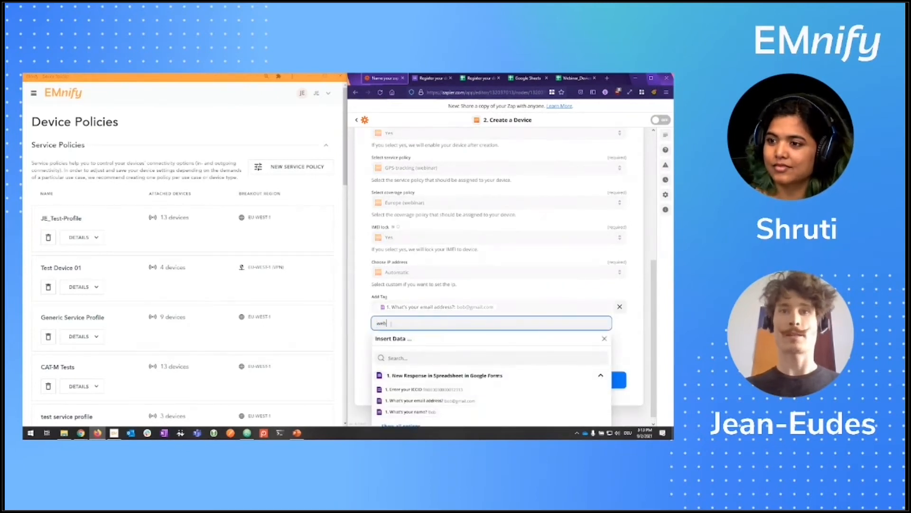
pyautogui.write('inar')
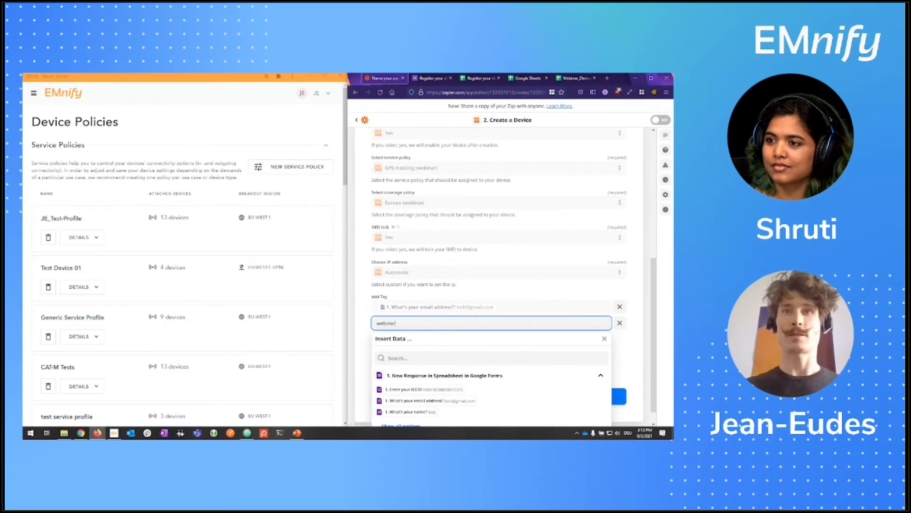
pyautogui.click(360, 347)
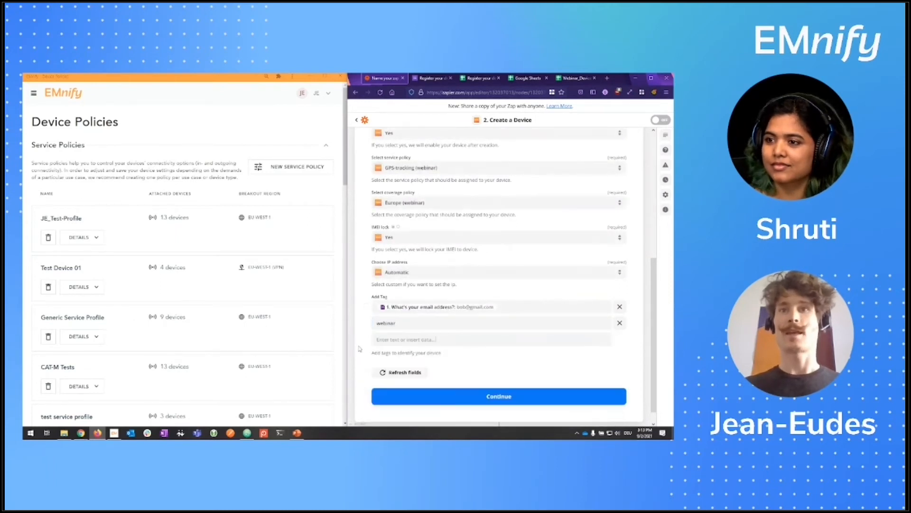
pyautogui.scroll(-1, 362, 347)
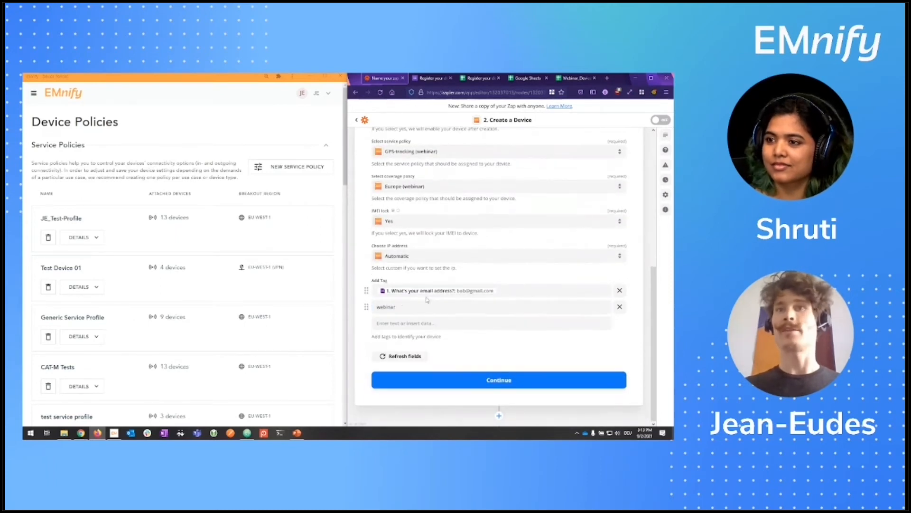
# Step: Continue to the test panel and inspect the ICCID value in the test data
pyautogui.click(505, 384)
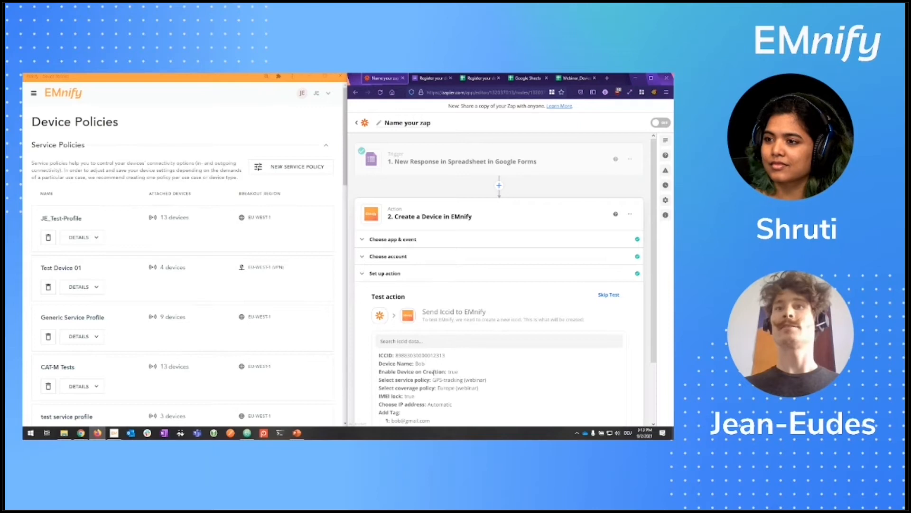
pyautogui.scroll(-3, 418, 344)
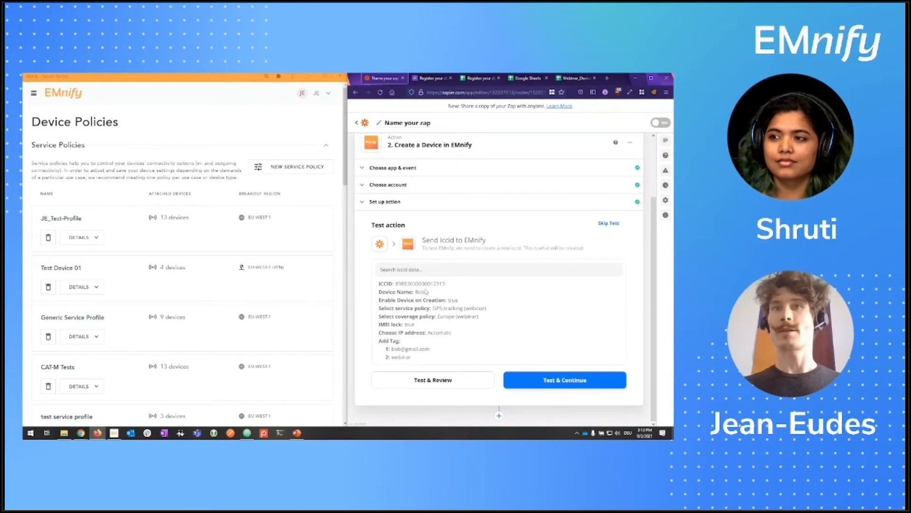
pyautogui.doubleClick(426, 284)
pyautogui.click(440, 294)
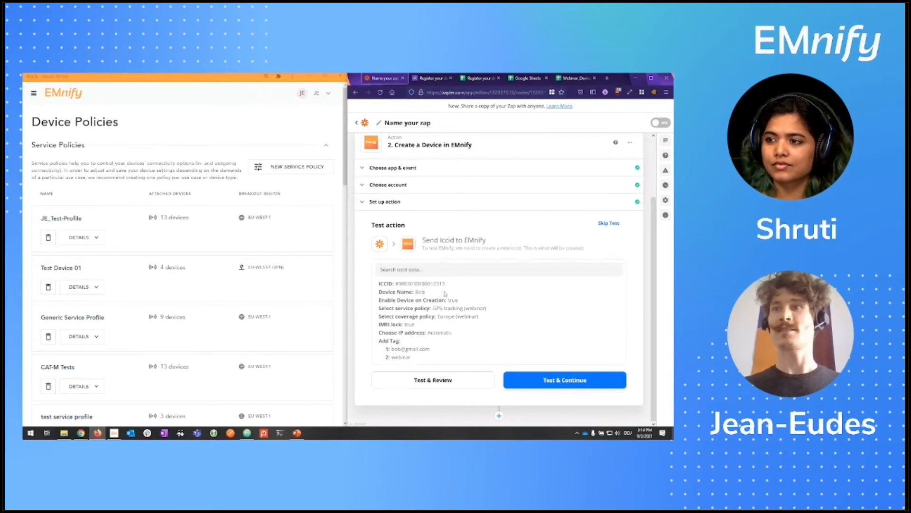
# Step: Send the test device to EMnify, which returns an 'Invalid ICCID' error
pyautogui.click(581, 379)
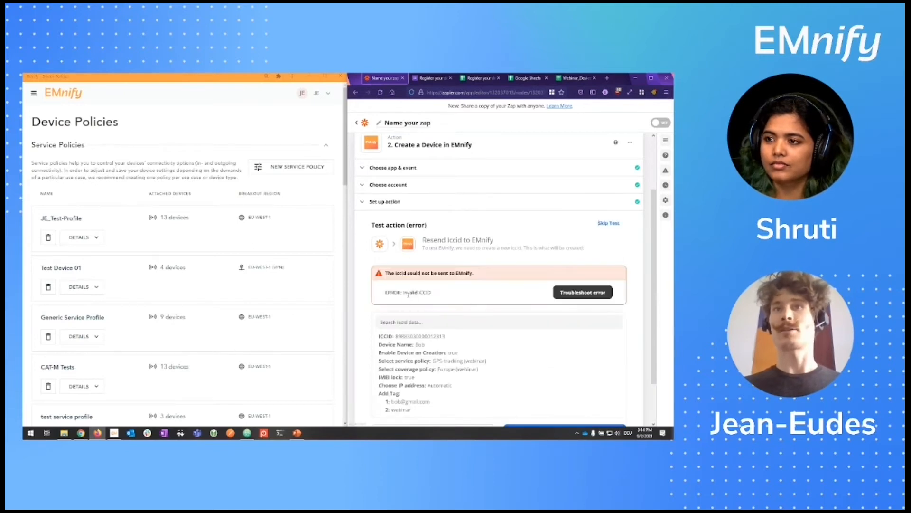
pyautogui.moveTo(408, 294); pyautogui.dragTo(430, 292)
pyautogui.click(433, 296)
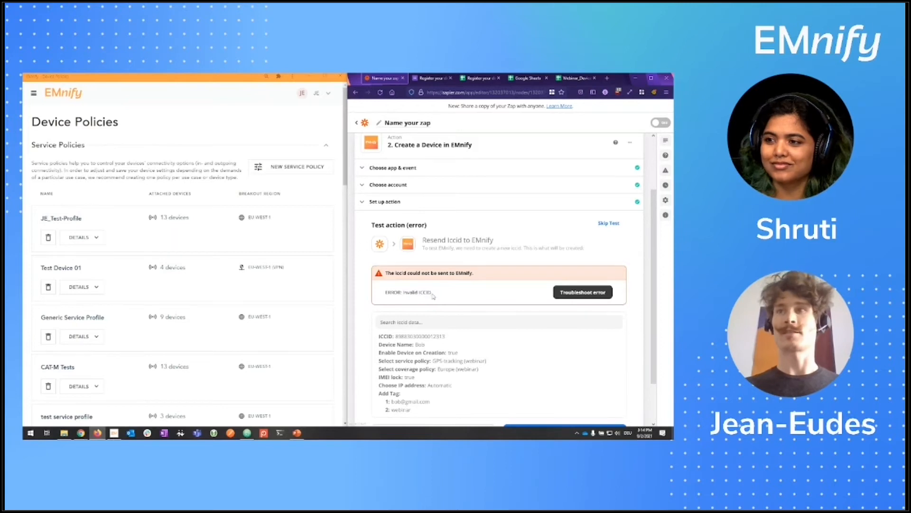
pyautogui.scroll(-2, 487, 298)
pyautogui.scroll(3, 487, 299)
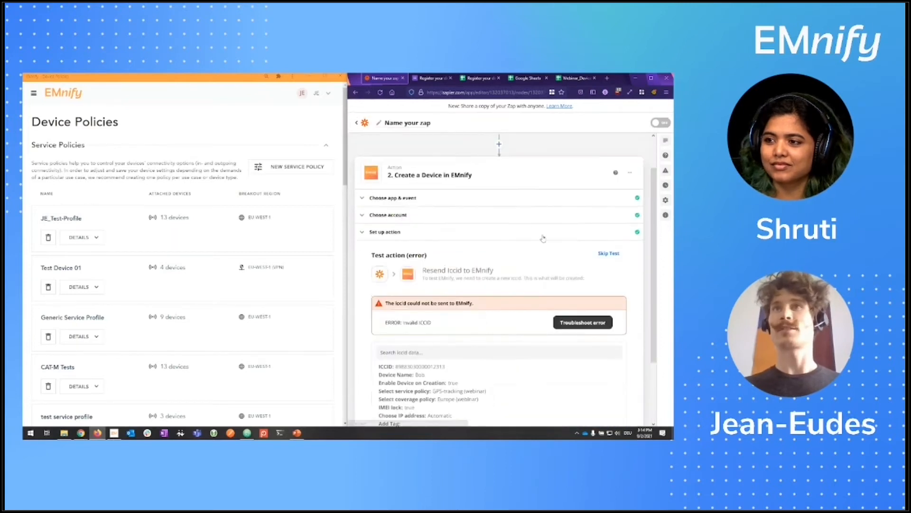
pyautogui.click(382, 125)
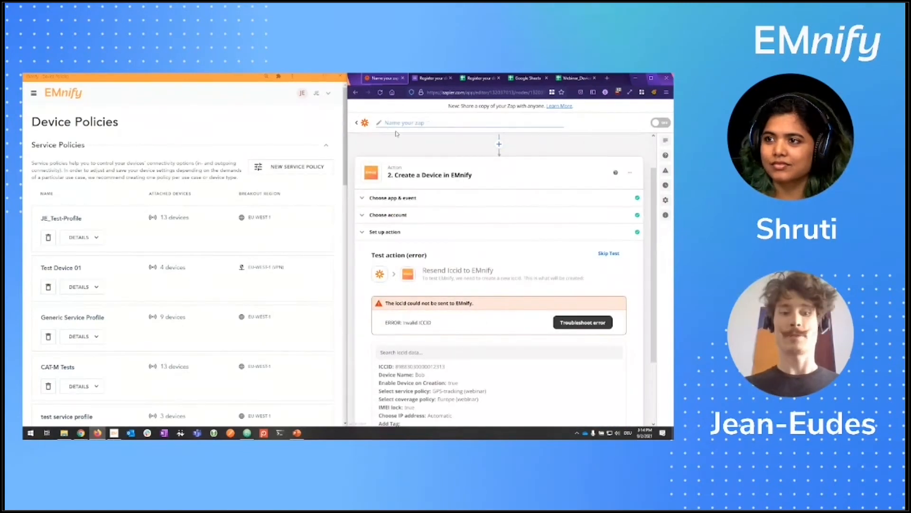
# Step: Name the zap 'Webinar create device', skip the test, and turn the zap on
pyautogui.write('We')
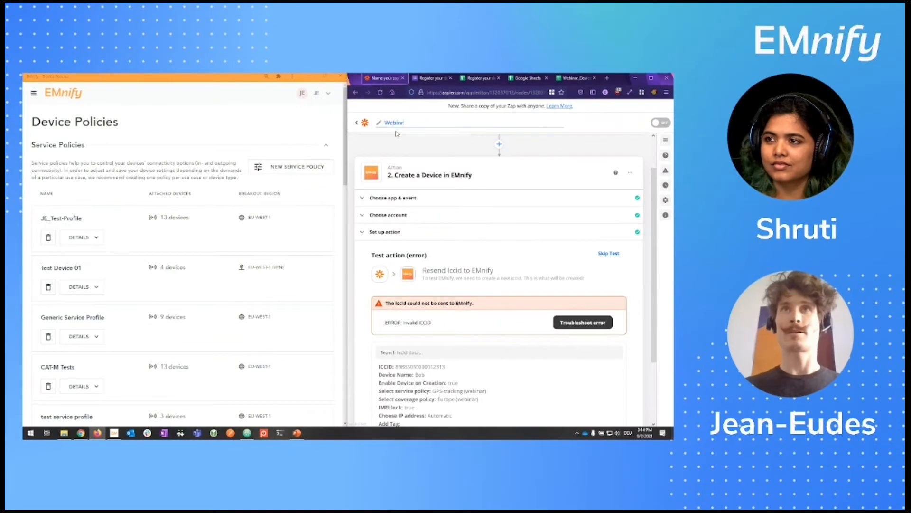
pyautogui.write('binar create dev')
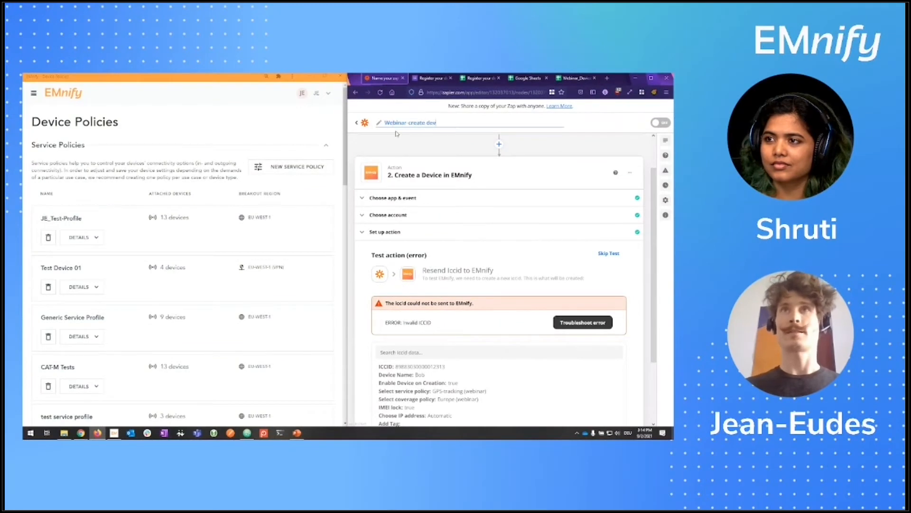
pyautogui.write('ice')
pyautogui.click(609, 253)
pyautogui.scroll(-1, 548, 379)
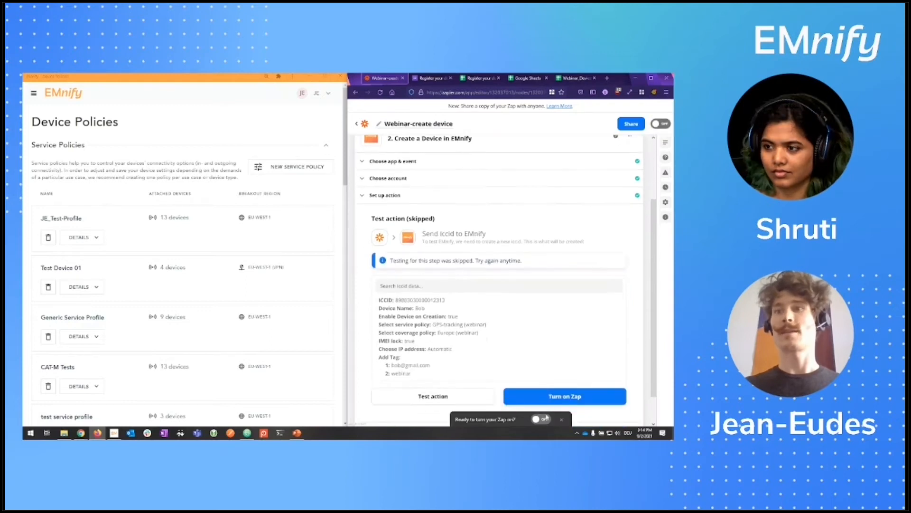
pyautogui.click(552, 394)
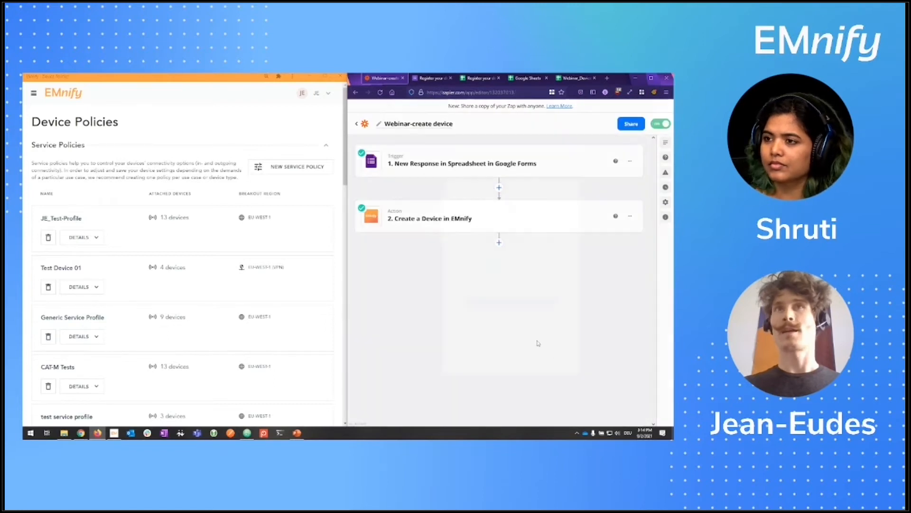
pyautogui.click(393, 324)
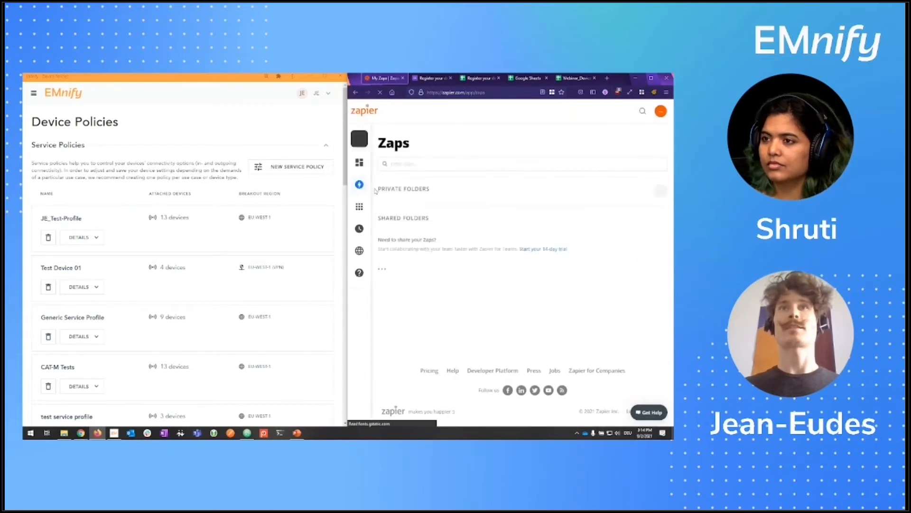
# Step: Show the three Home zaps with 'Webinar-create device' on, then bring up the EMnify menu
pyautogui.moveTo(360, 195)
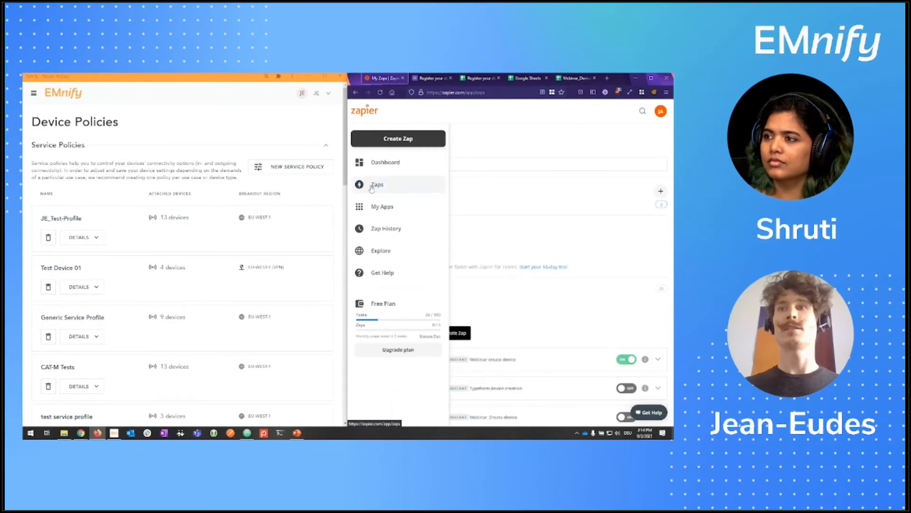
pyautogui.click(372, 185)
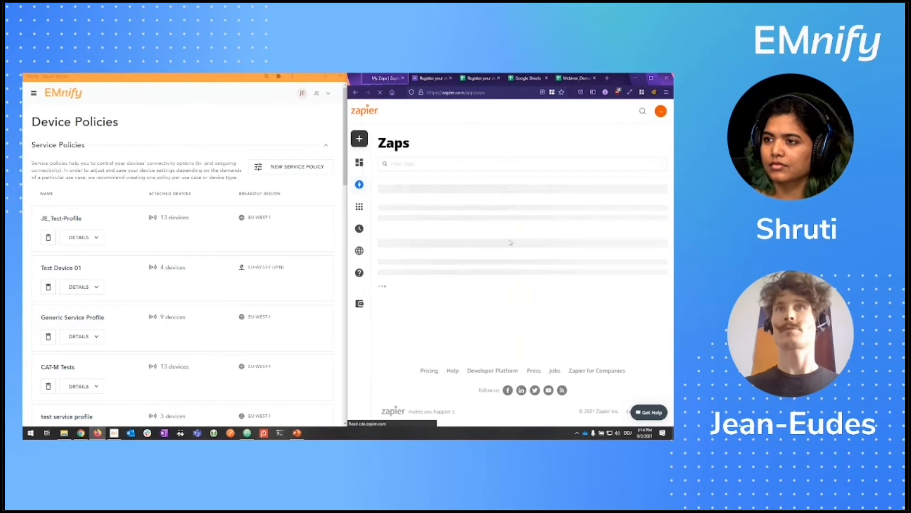
pyautogui.scroll(-2, 510, 247)
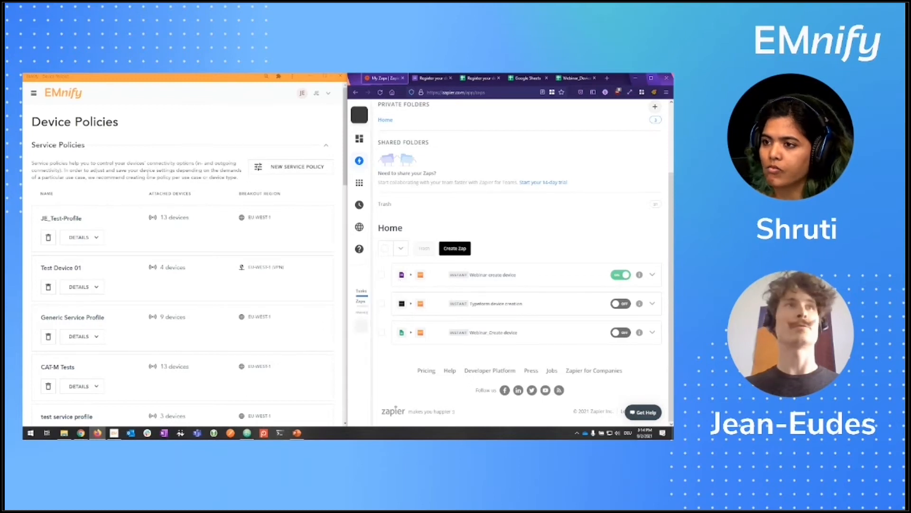
pyautogui.click(38, 102)
pyautogui.click(37, 100)
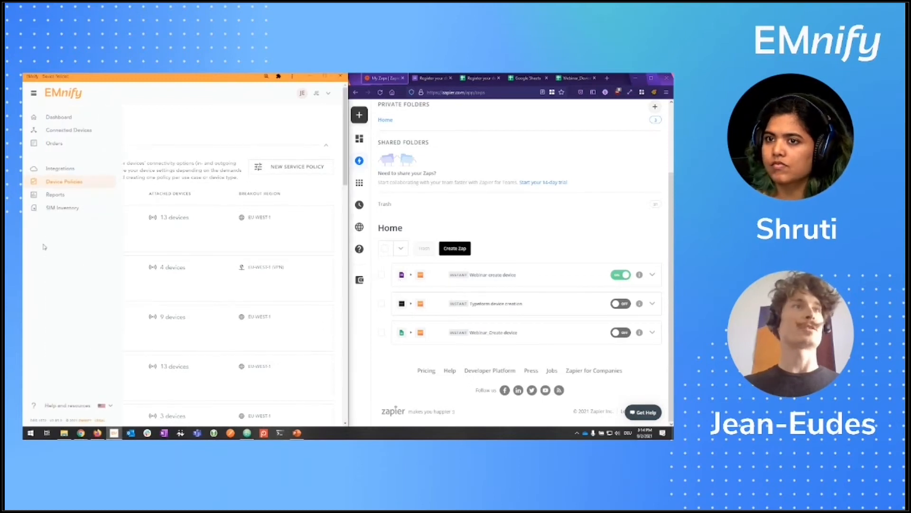
# Step: Select the unassigned SIM's ICCID in SIM Inventory and switch to the registration form
pyautogui.click(62, 208)
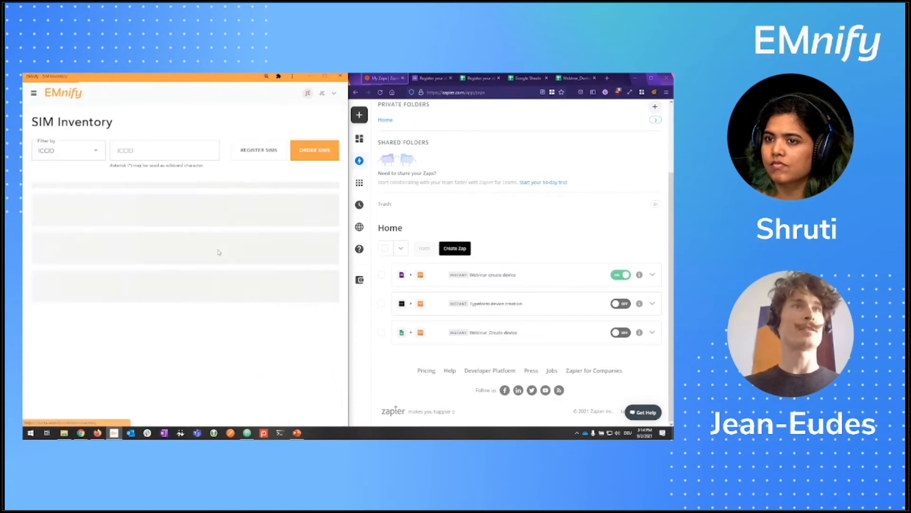
pyautogui.scroll(-3, 225, 305)
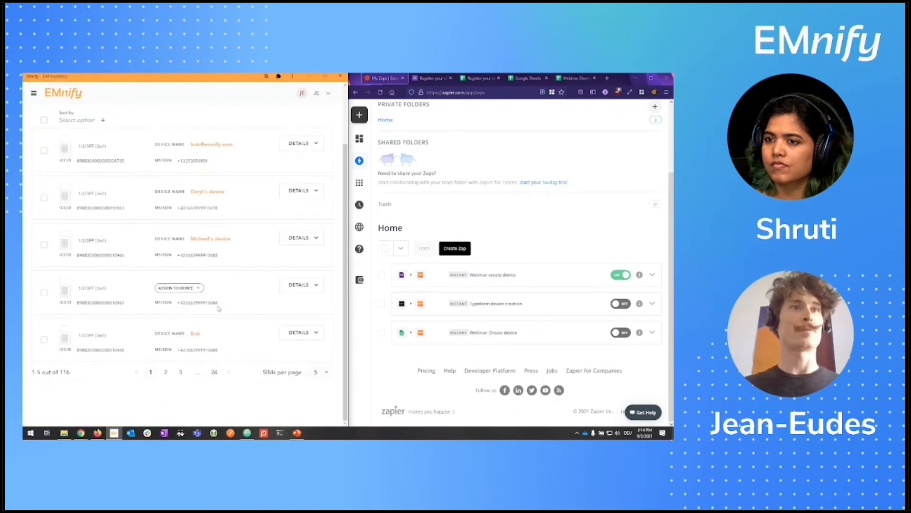
pyautogui.doubleClick(92, 303)
pyautogui.hotkey('ctrl', 'c')
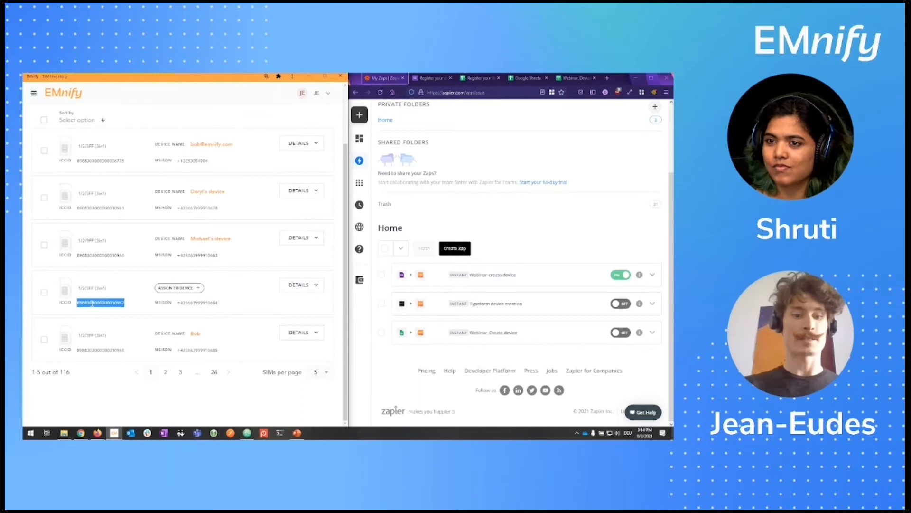
pyautogui.click(434, 81)
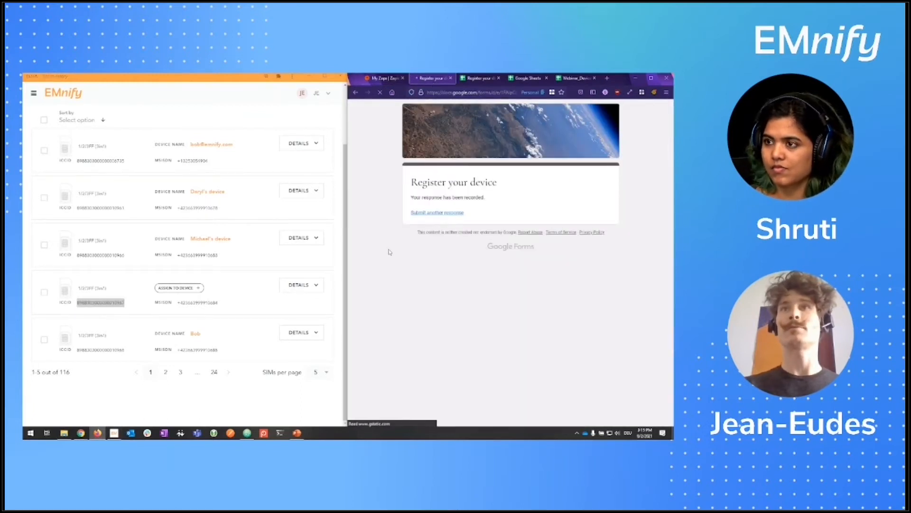
# Step: Submit a new registration with a name, an e-mail address, and the pasted ICCID
pyautogui.click(437, 249)
pyautogui.write('Bob2')
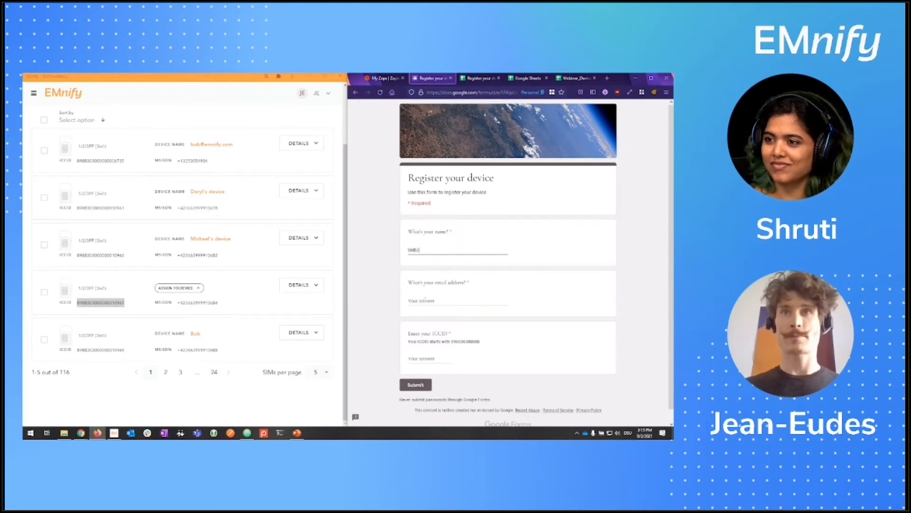
pyautogui.click(425, 300)
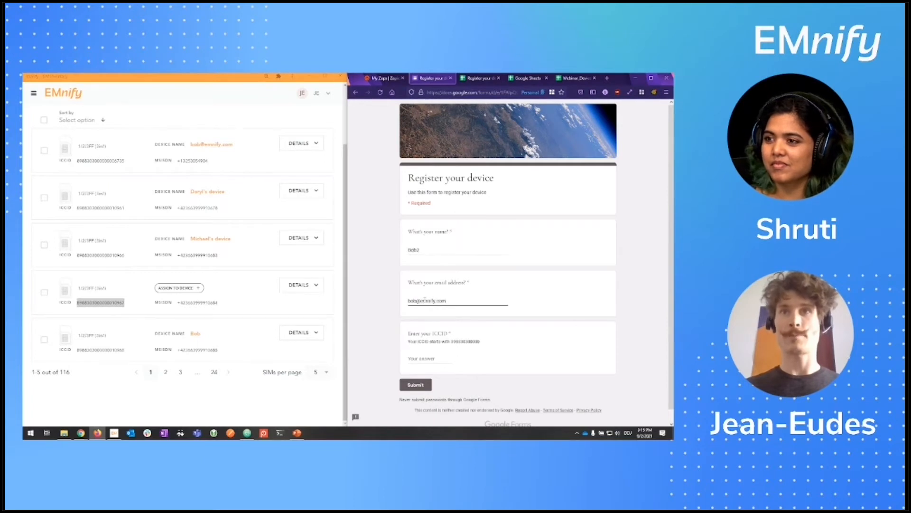
pyautogui.click(420, 360)
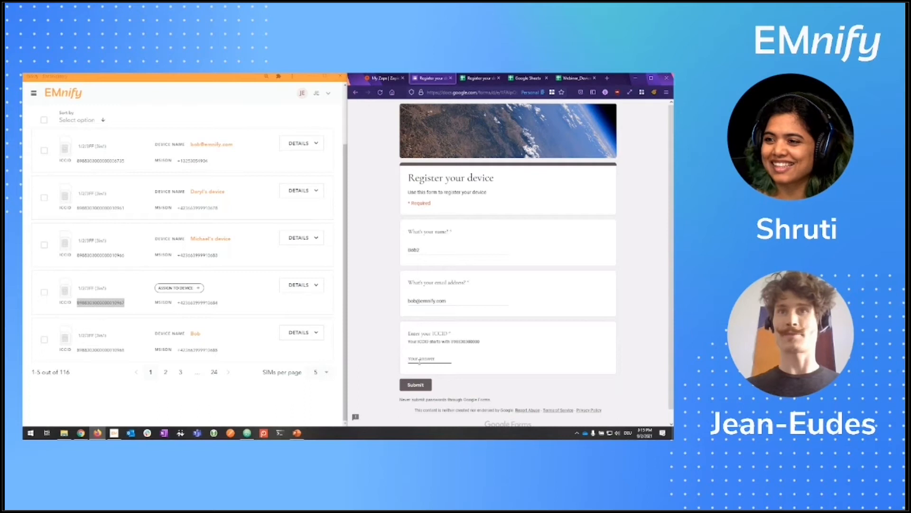
pyautogui.hotkey('ctrl', 'v')
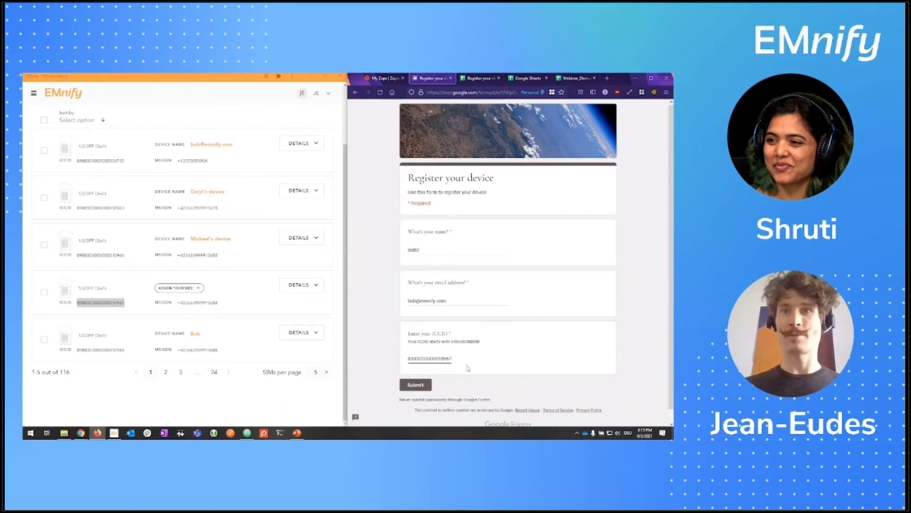
pyautogui.scroll(-1, 467, 368)
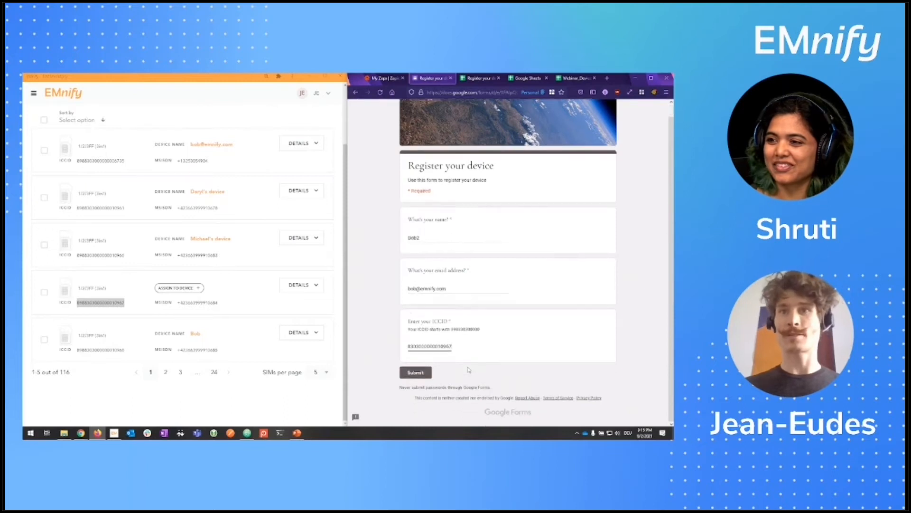
pyautogui.click(416, 372)
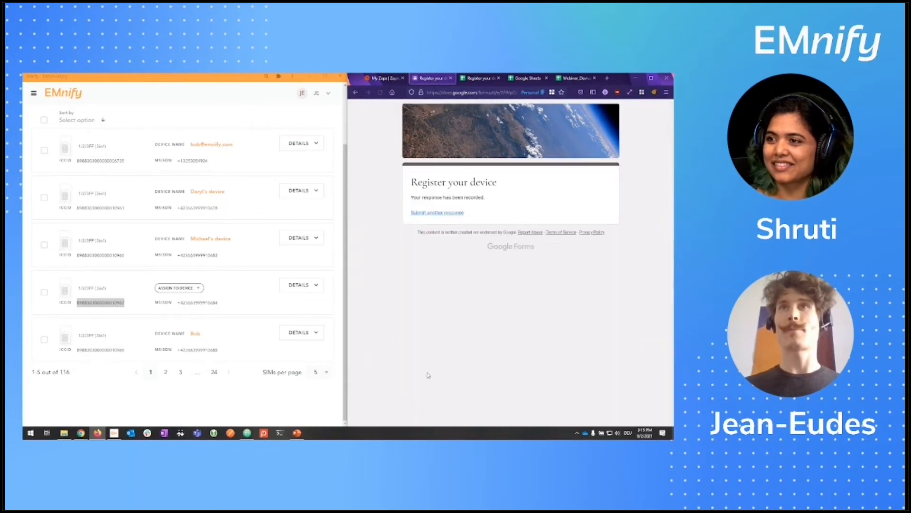
# Step: Confirm the new ICCID in cell B3 of the responses sheet, then return to Zapier
pyautogui.click(478, 80)
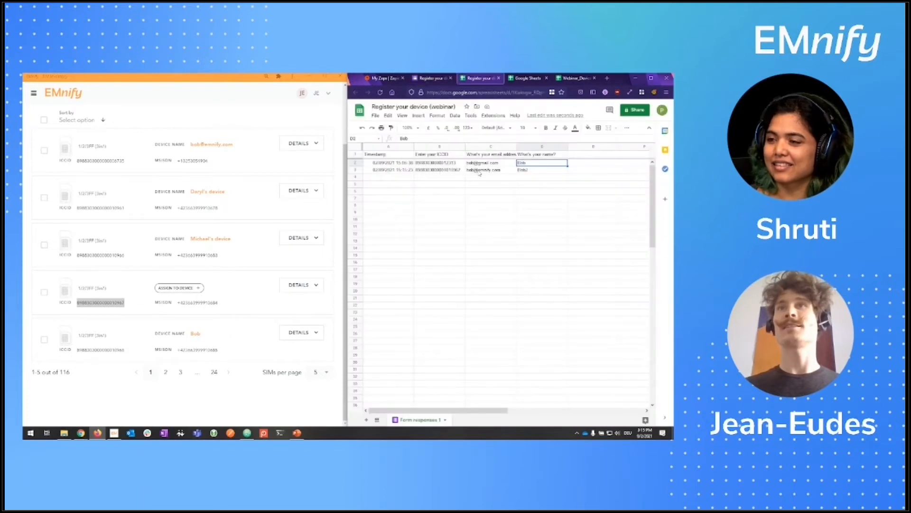
pyautogui.click(444, 170)
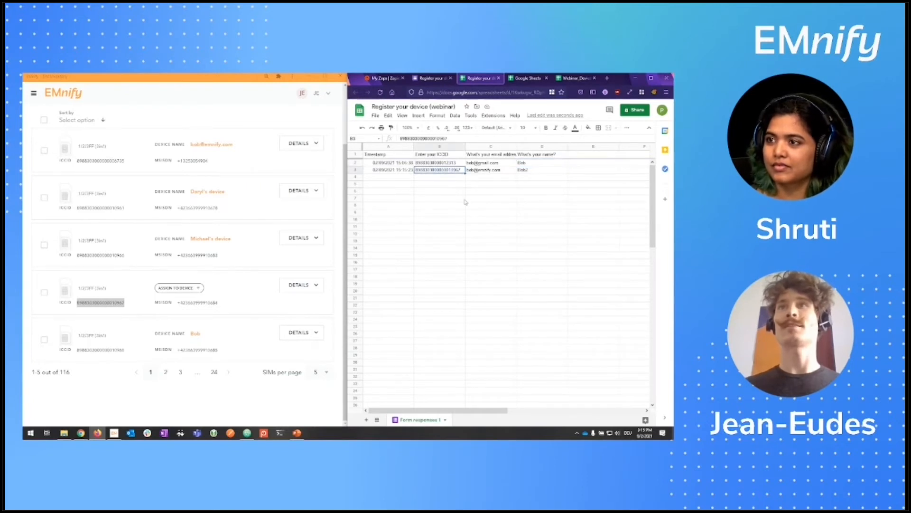
pyautogui.click(380, 79)
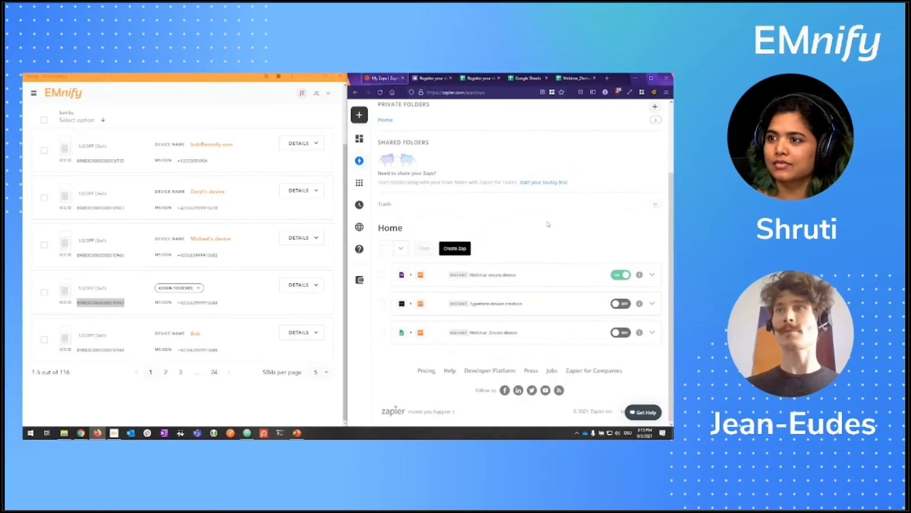
# Step: View the Zap History of the active zap
pyautogui.click(653, 275)
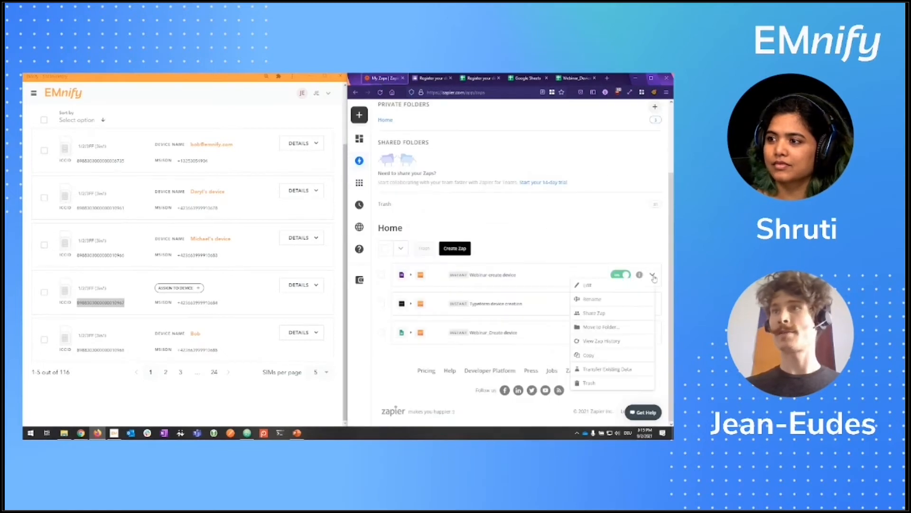
pyautogui.click(619, 342)
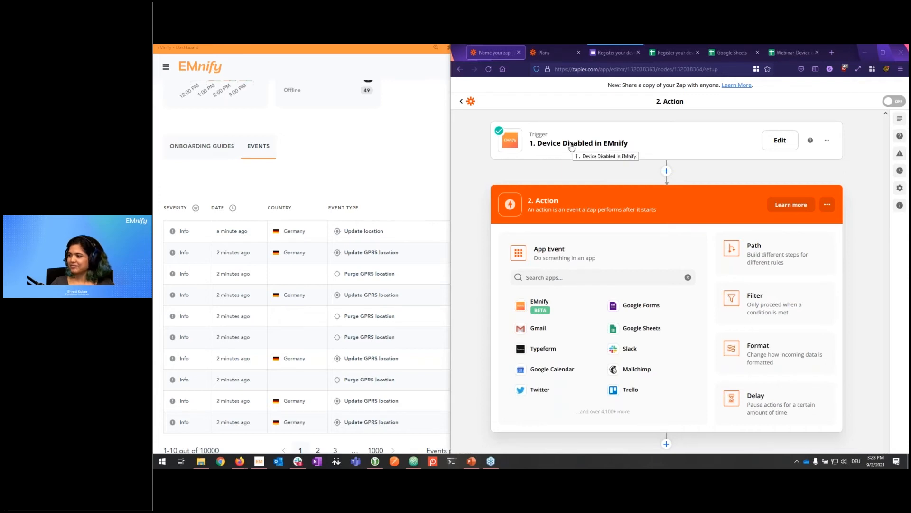
# Step: Set the action step to Gmail 'Send Email' using the connected Gmail account
pyautogui.click(538, 327)
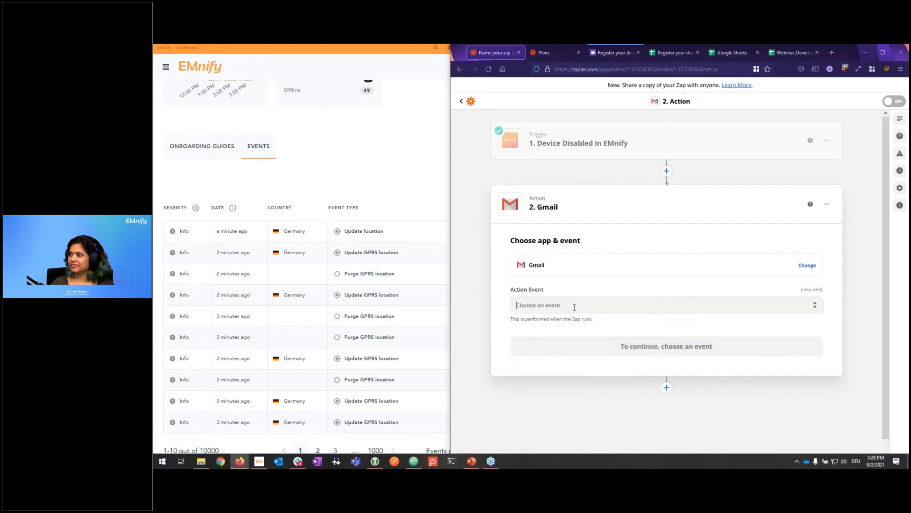
pyautogui.click(627, 306)
pyautogui.click(567, 339)
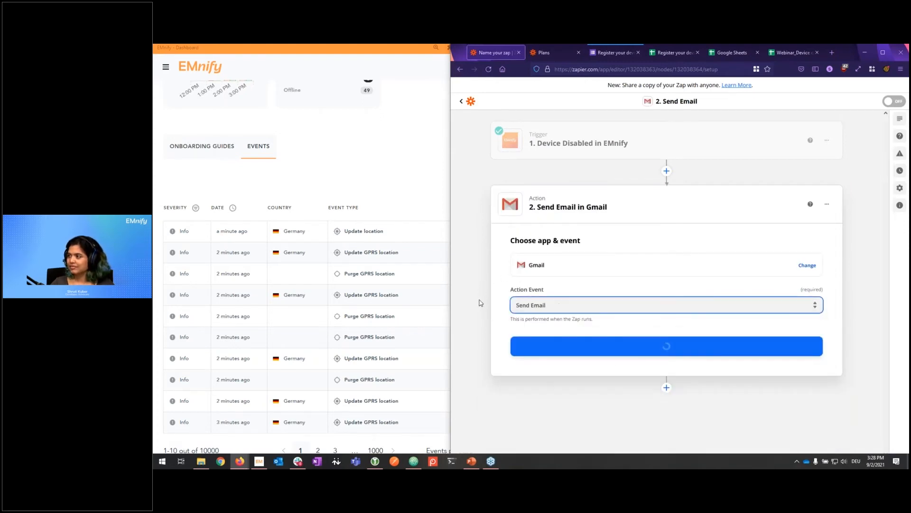
pyautogui.click(591, 349)
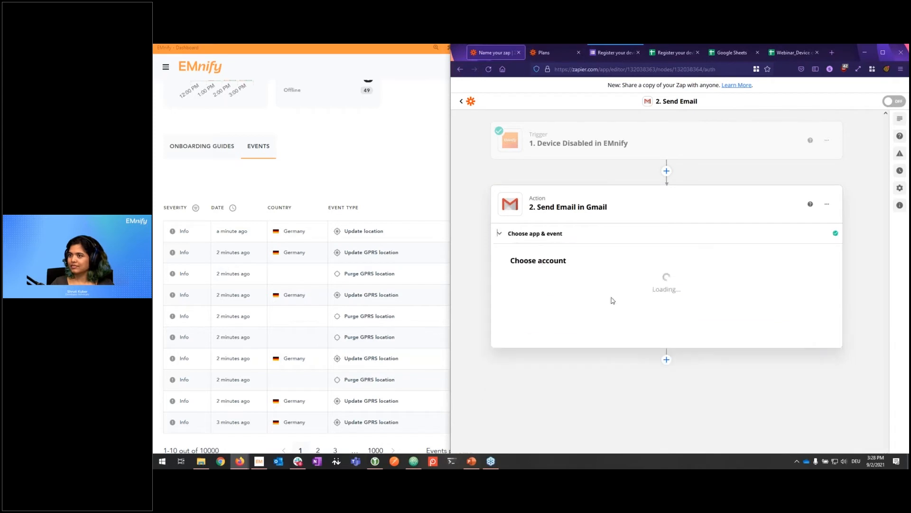
pyautogui.click(558, 291)
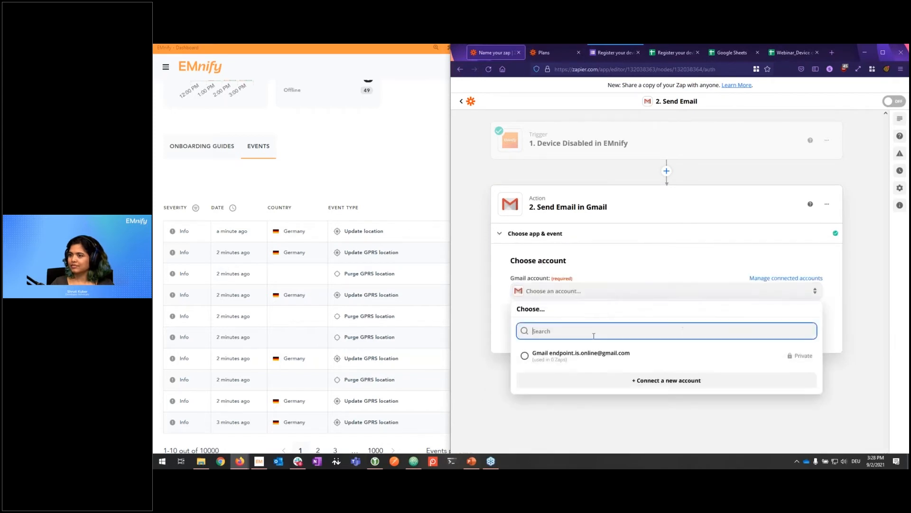
pyautogui.click(596, 355)
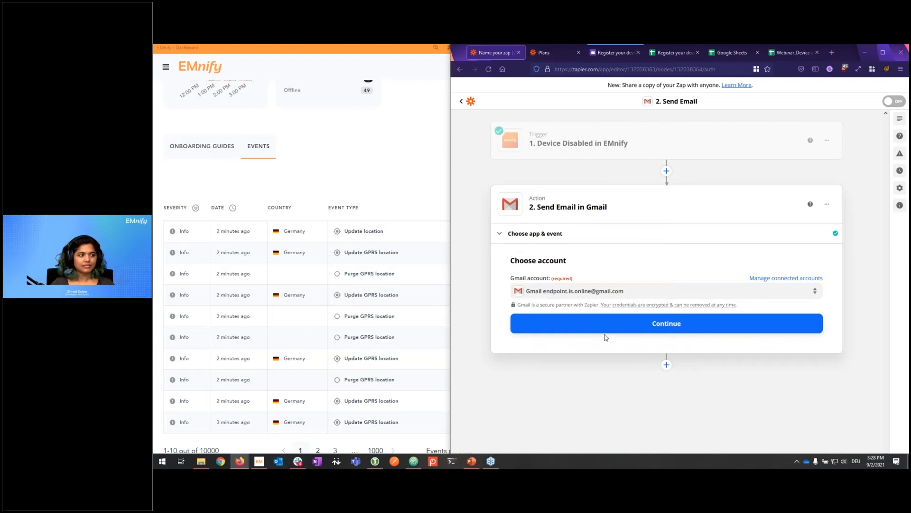
pyautogui.click(627, 332)
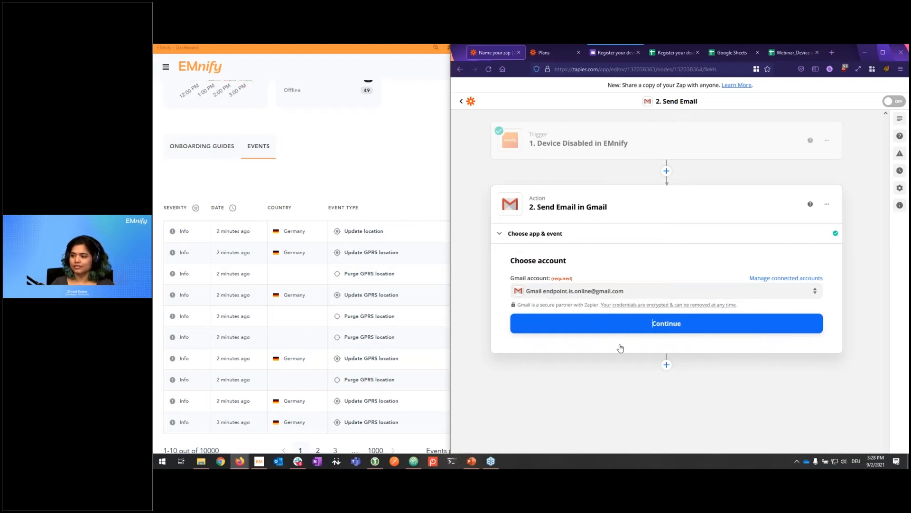
# Step: Refresh the email action's fields and reload the page to clear the load errors
pyautogui.scroll(-10, 611, 315)
pyautogui.click(555, 377)
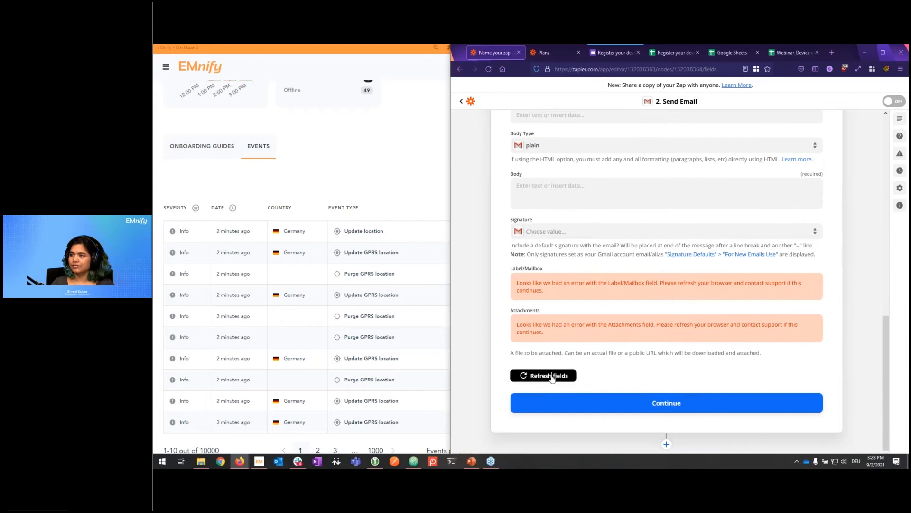
pyautogui.click(489, 69)
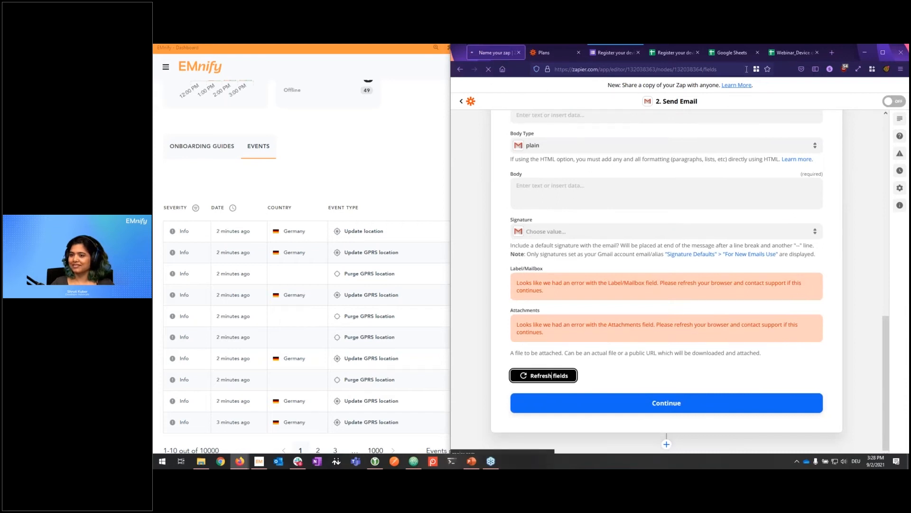
# Step: Open gmail.com in a new tab, copy the account's name and address, and return to Zapier
pyautogui.click(833, 52)
pyautogui.write('gmail.com/')
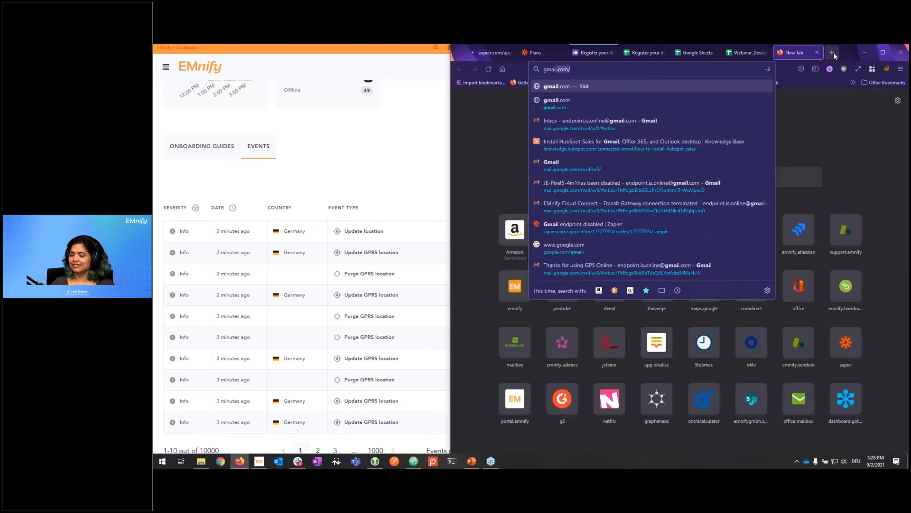
pyautogui.press('Return')
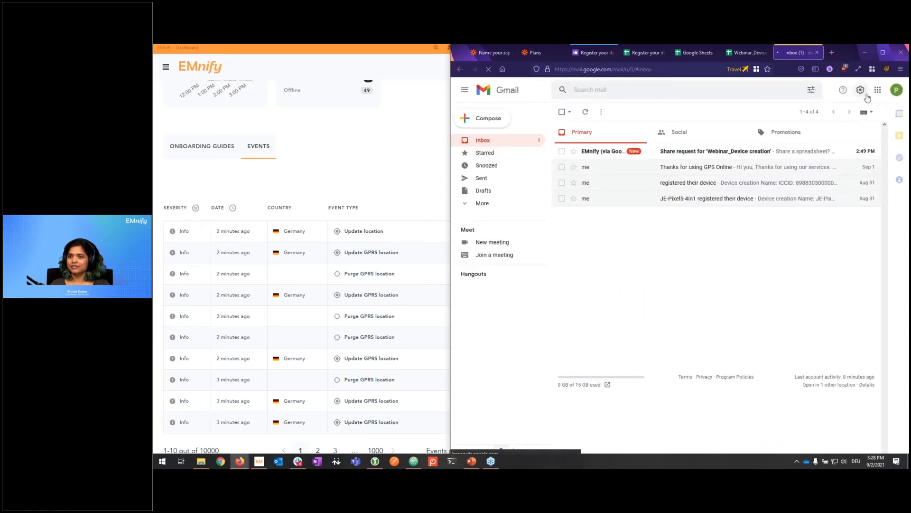
pyautogui.click(896, 92)
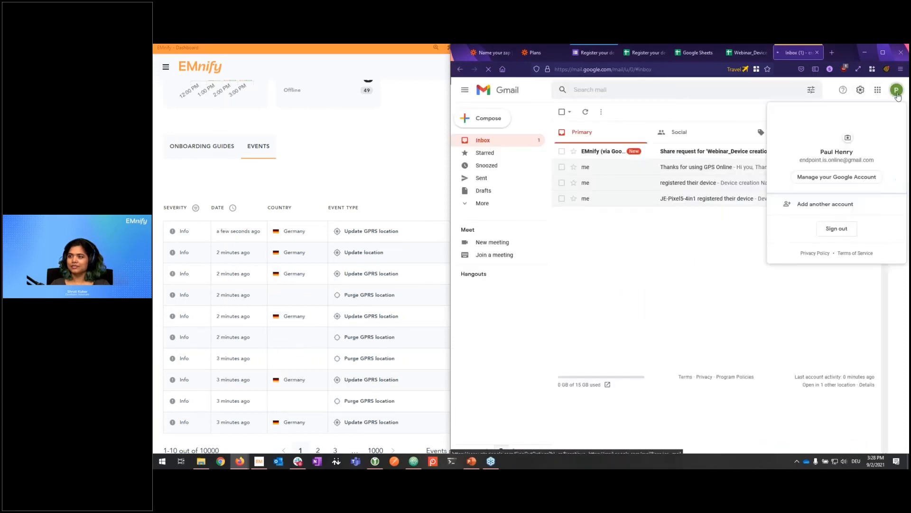
pyautogui.moveTo(820, 149); pyautogui.dragTo(872, 159)
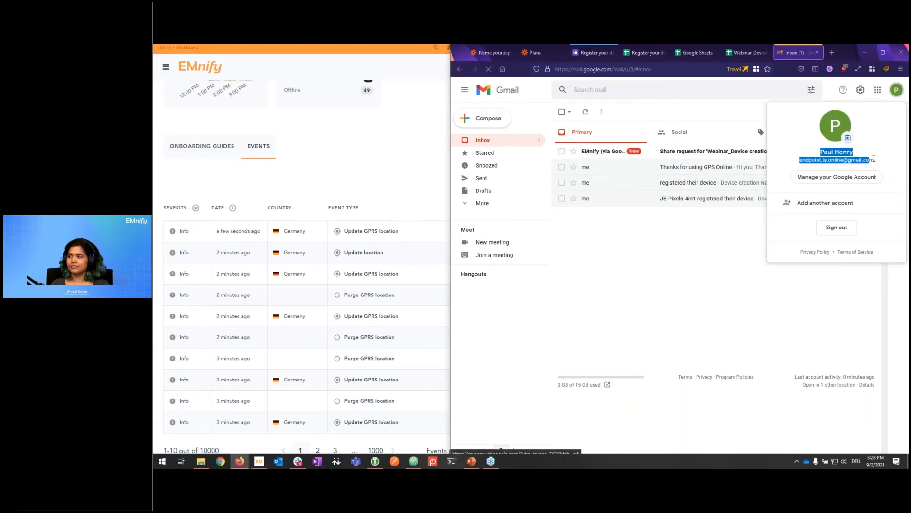
pyautogui.hotkey('ctrl', 'Tab')
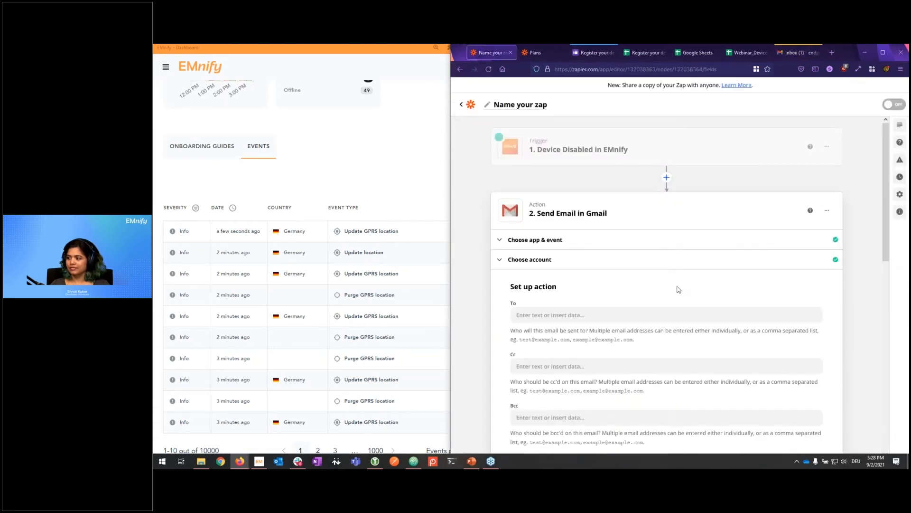
# Step: Paste the copied Gmail address into the To field, keeping only the address
pyautogui.click(561, 317)
pyautogui.hotkey('ctrl', 'v')
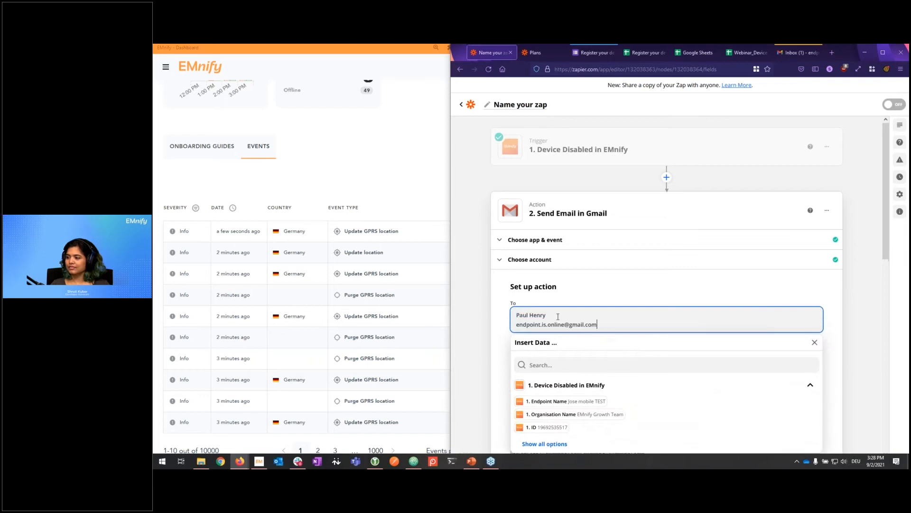
pyautogui.moveTo(559, 316); pyautogui.dragTo(515, 315)
pyautogui.press('BackSpace')
pyautogui.press('BackSpace')
pyautogui.doubleClick(516, 317)
pyautogui.hotkey('ctrl', 'shift', 'Right')
pyautogui.hotkey('ctrl', 'shift', 'Right')
pyautogui.hotkey('ctrl', 'shift', 'Right')
pyautogui.hotkey('ctrl', 'shift', 'Right')
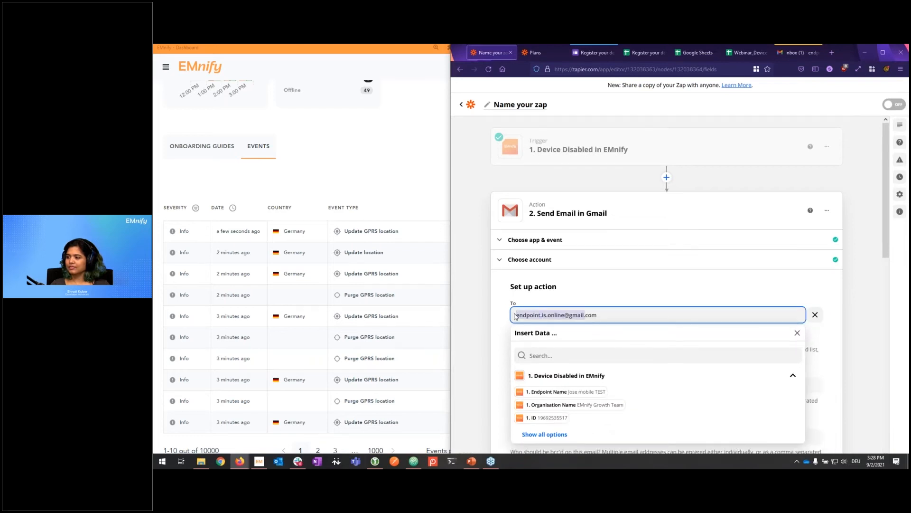
pyautogui.click(493, 317)
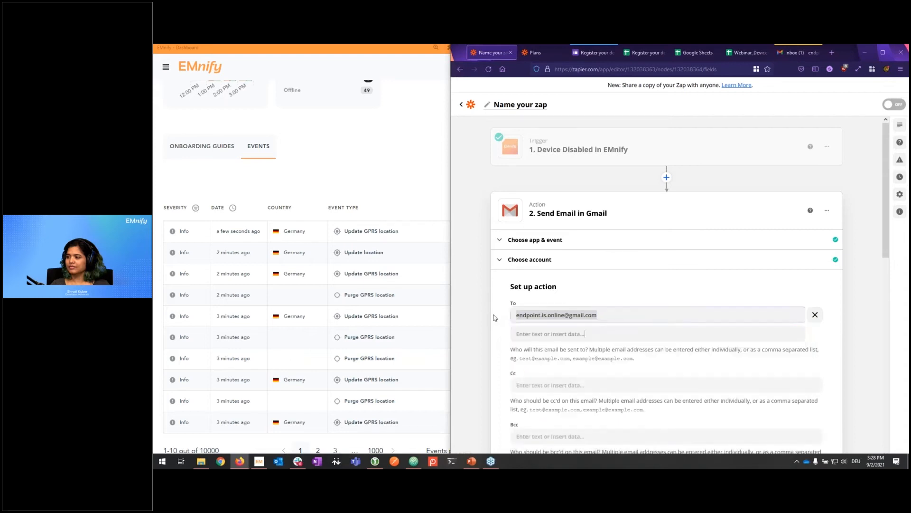
# Step: Set the Gmail account as sender with From Name 'EMnify notification'
pyautogui.scroll(-2, 494, 317)
pyautogui.scroll(-2, 664, 285)
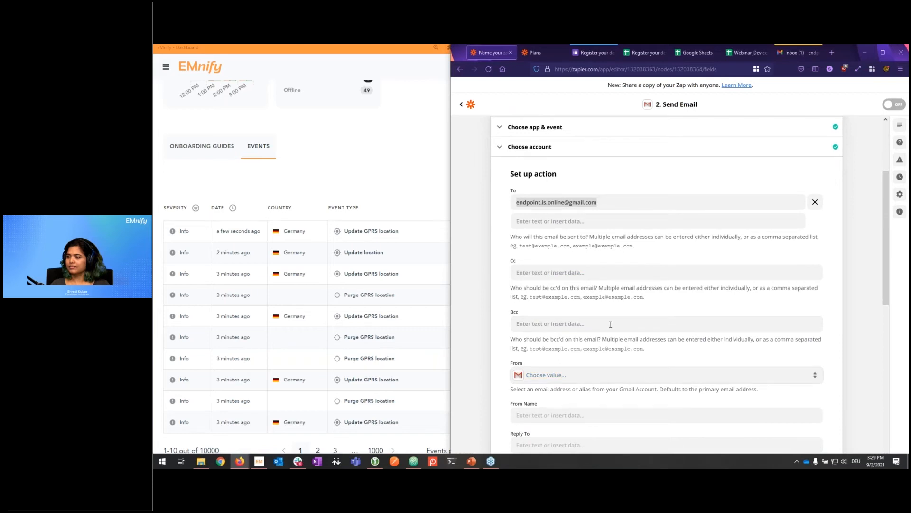
pyautogui.scroll(-2, 617, 294)
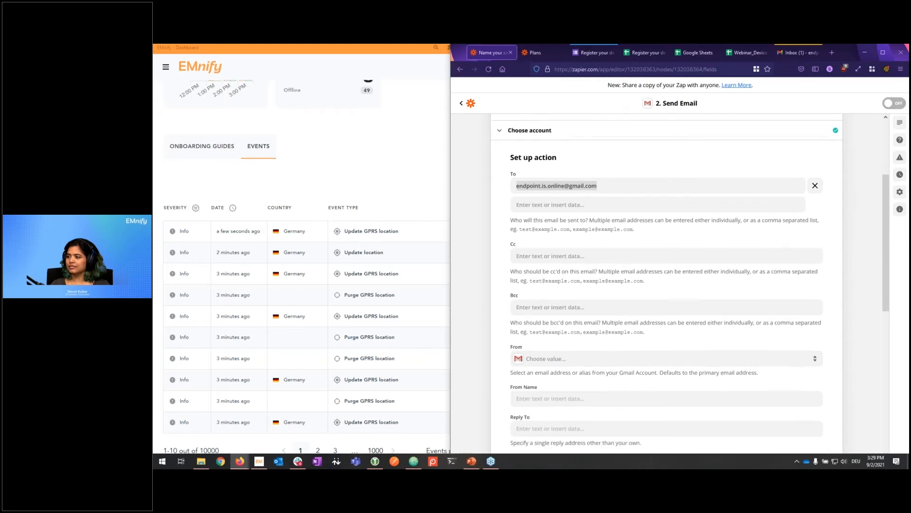
pyautogui.click(579, 321)
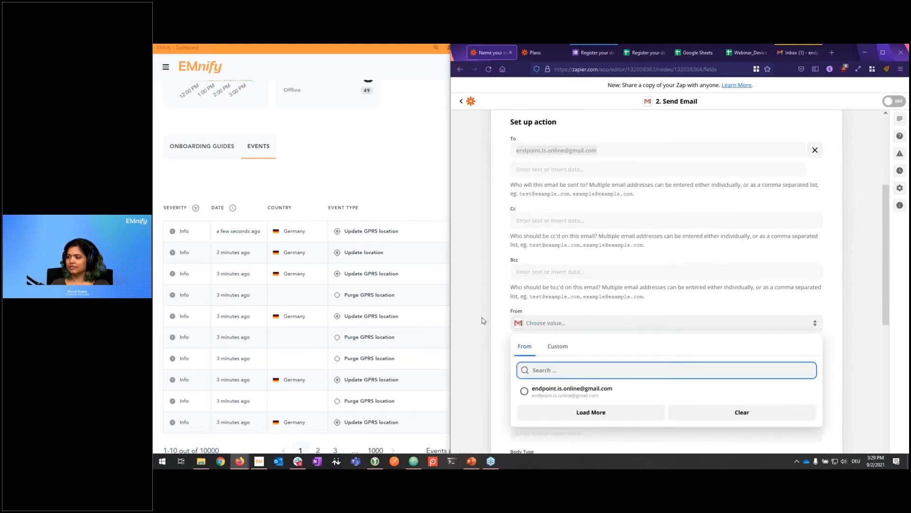
pyautogui.click(568, 391)
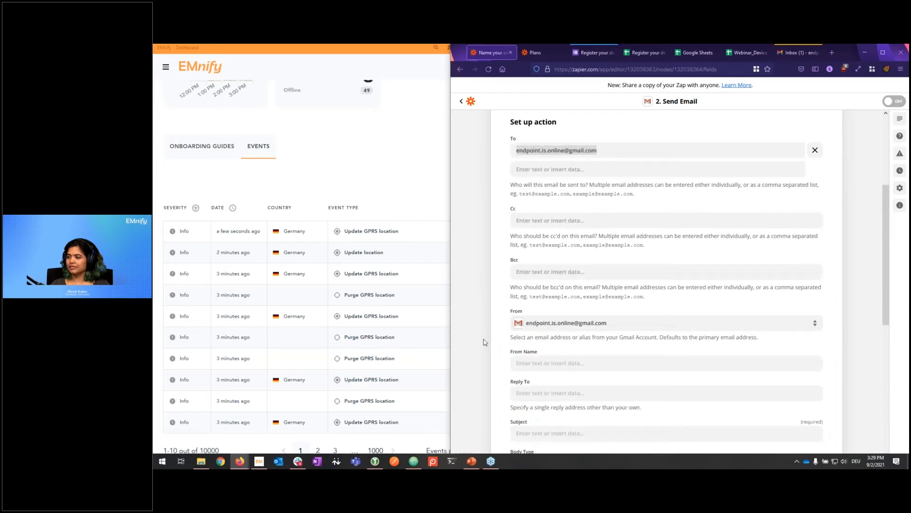
pyautogui.scroll(-2, 489, 335)
pyautogui.click(547, 301)
pyautogui.write('EM')
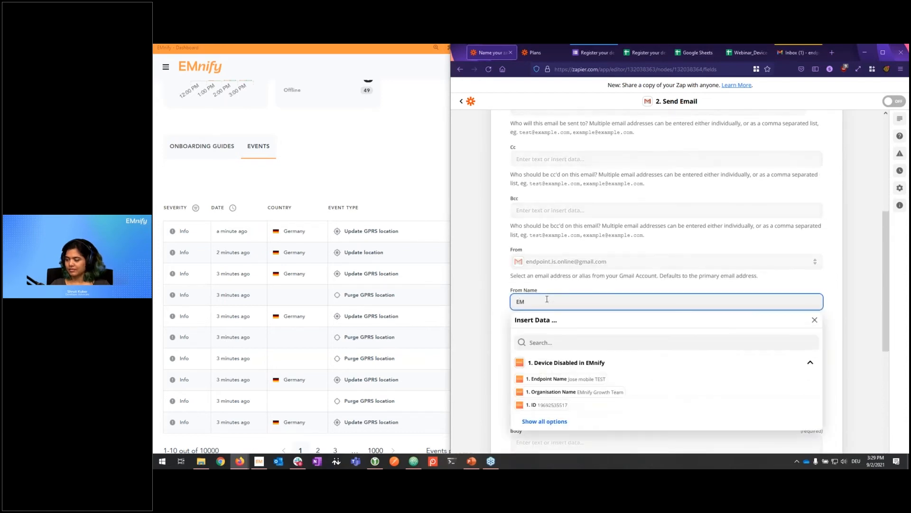
pyautogui.write('nify notification')
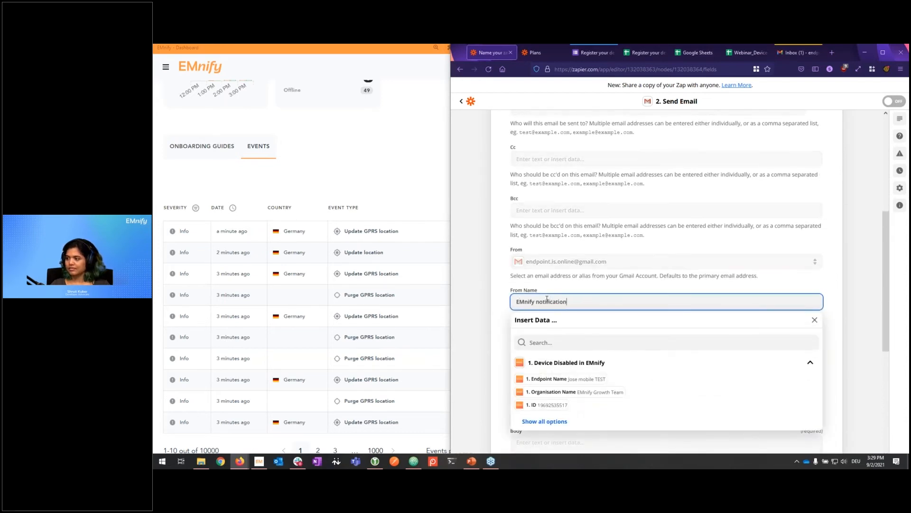
pyautogui.click(484, 310)
# Step: Enter a reply-to address for the alert email
pyautogui.scroll(-1, 502, 348)
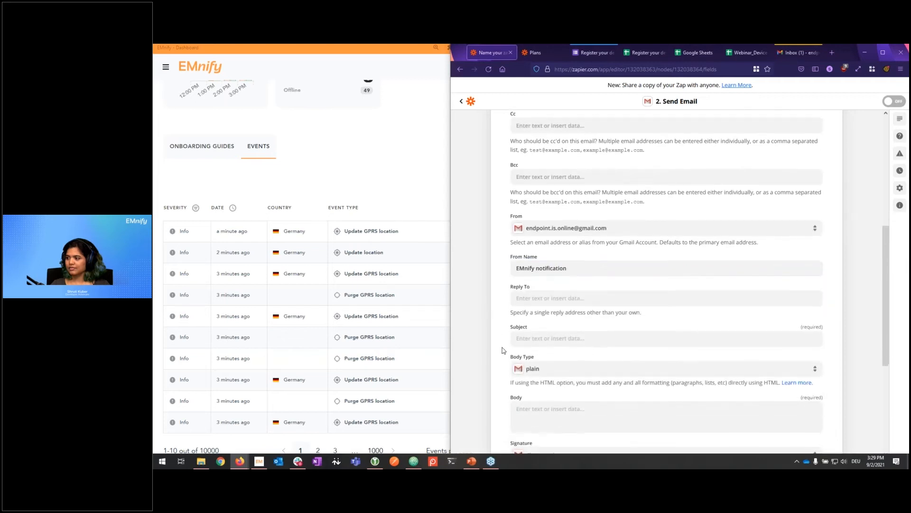
pyautogui.click(544, 297)
pyautogui.write('suc')
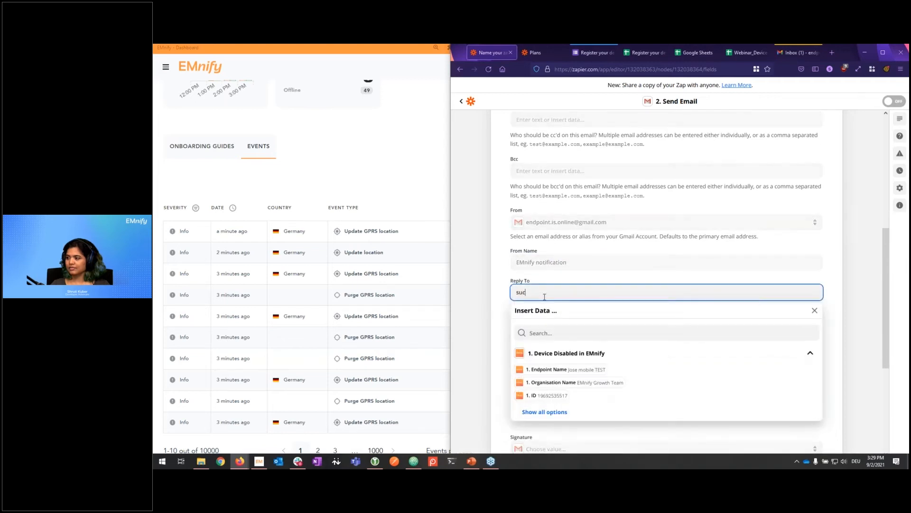
pyautogui.press('Tab')
pyautogui.click(484, 325)
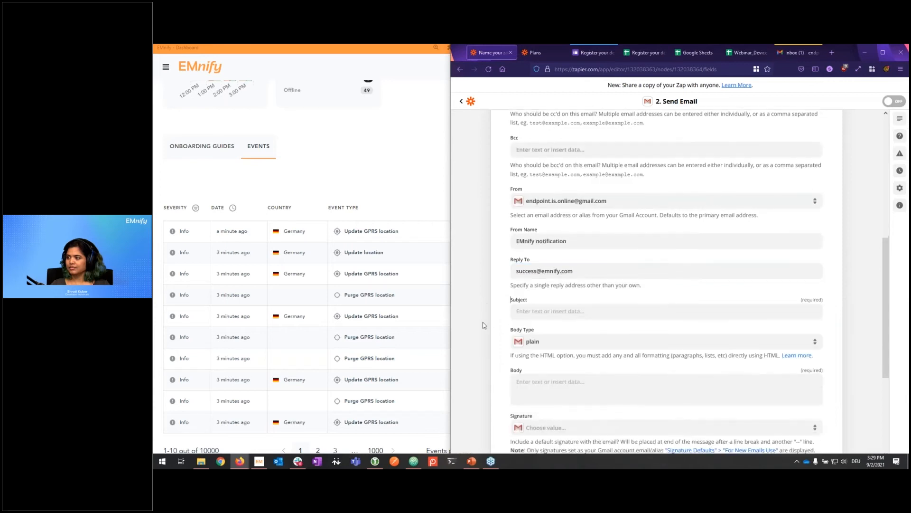
pyautogui.scroll(-1, 511, 275)
# Step: Make the subject the Endpoint Name followed by 'was disabled'
pyautogui.click(547, 285)
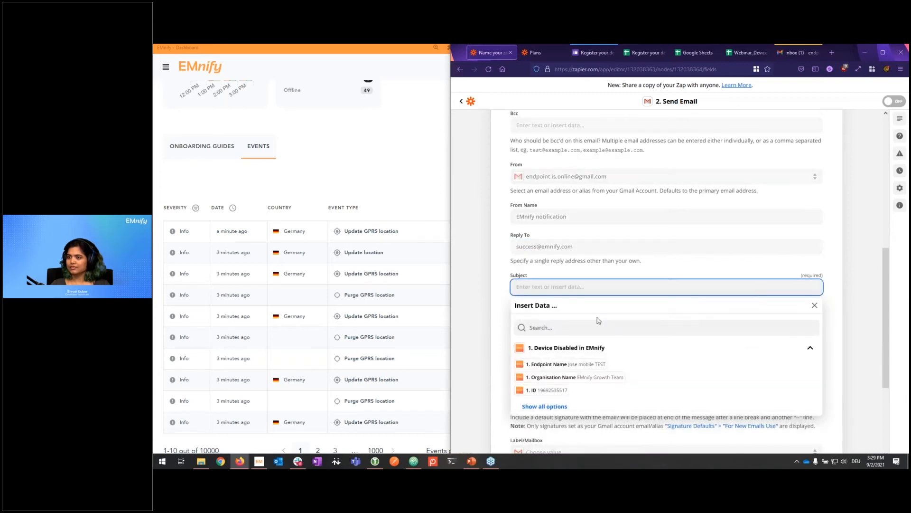
pyautogui.click(599, 364)
pyautogui.write('was disabled')
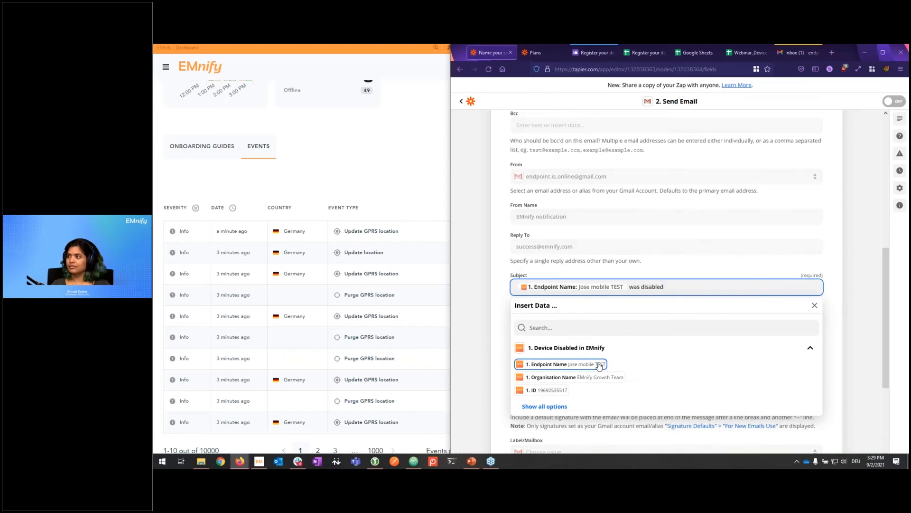
pyautogui.click(478, 329)
pyautogui.scroll(-1, 478, 329)
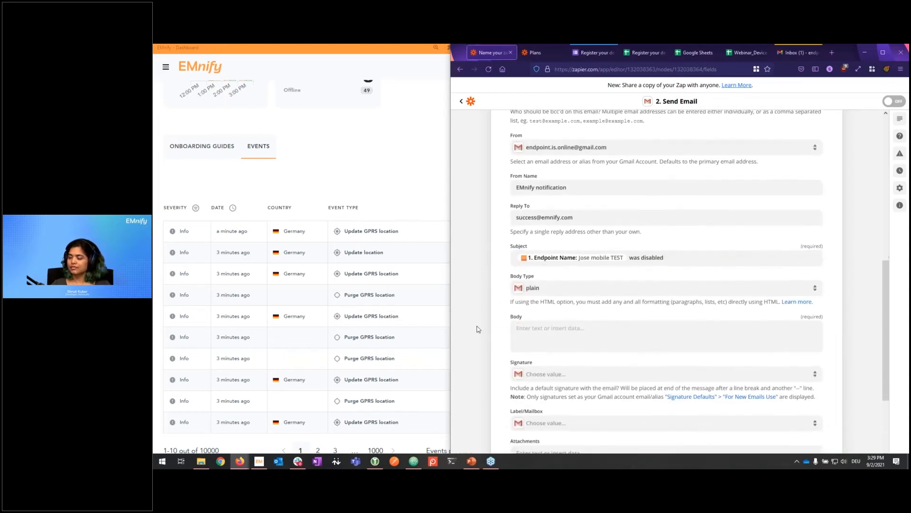
pyautogui.click(559, 327)
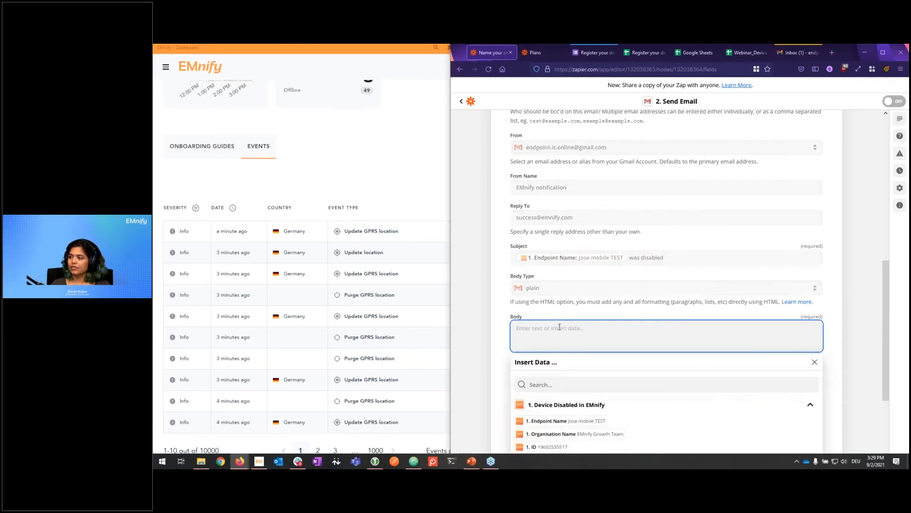
# Step: Start the email body with the Endpoint Name and the disable Timestamp
pyautogui.scroll(-2, 486, 362)
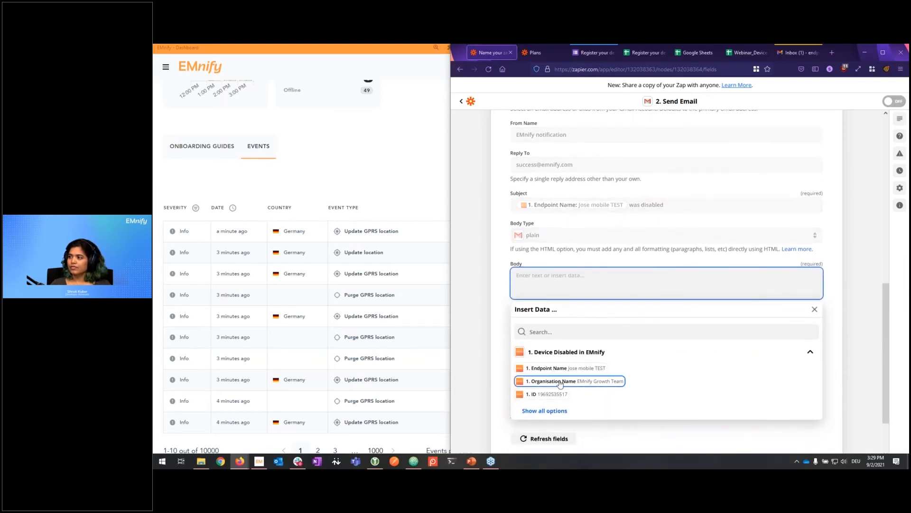
pyautogui.click(546, 411)
pyautogui.scroll(-1, 486, 412)
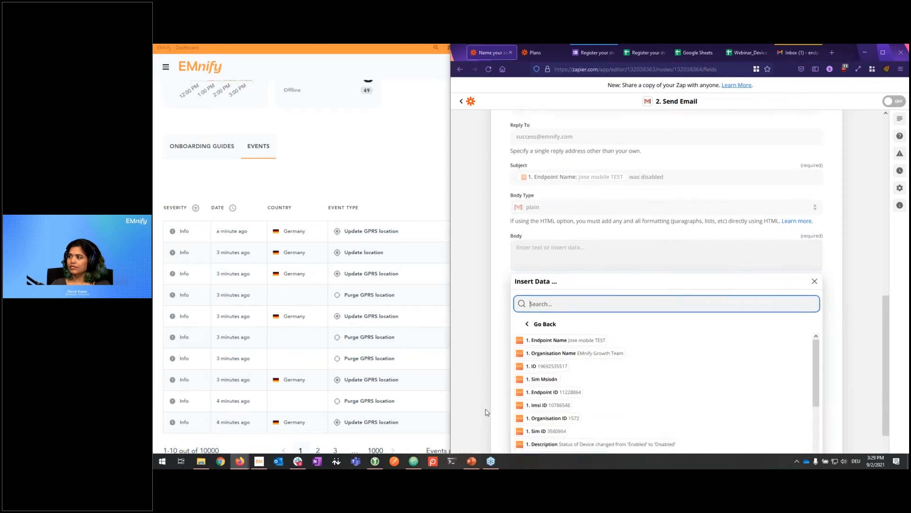
pyautogui.scroll(-1, 600, 400)
pyautogui.scroll(1, 600, 399)
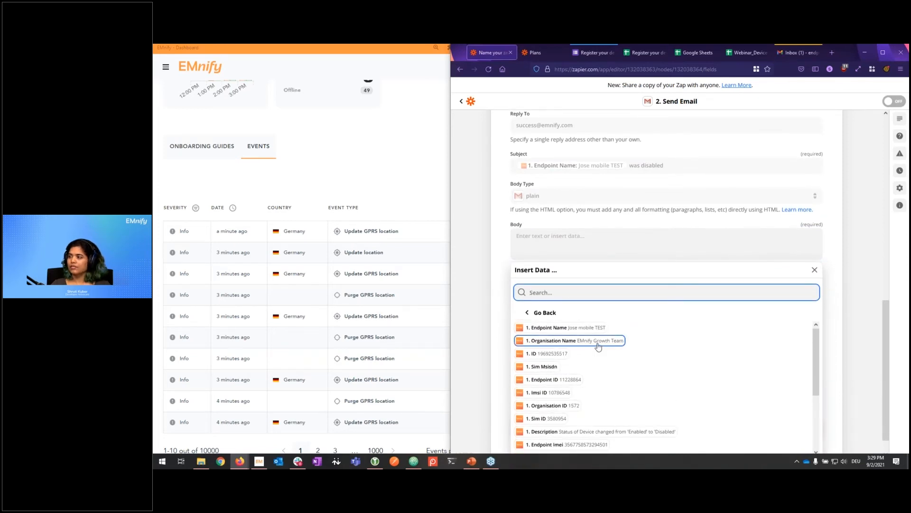
pyautogui.click(592, 328)
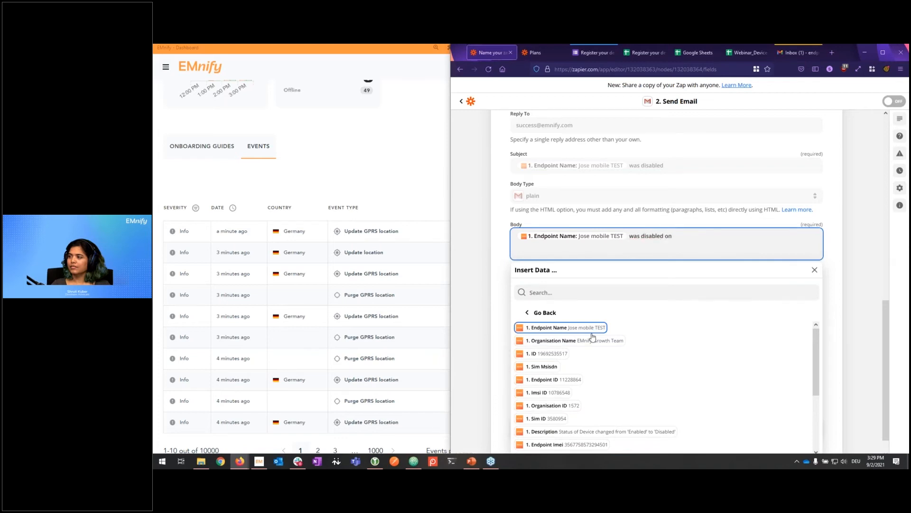
pyautogui.scroll(-3, 596, 371)
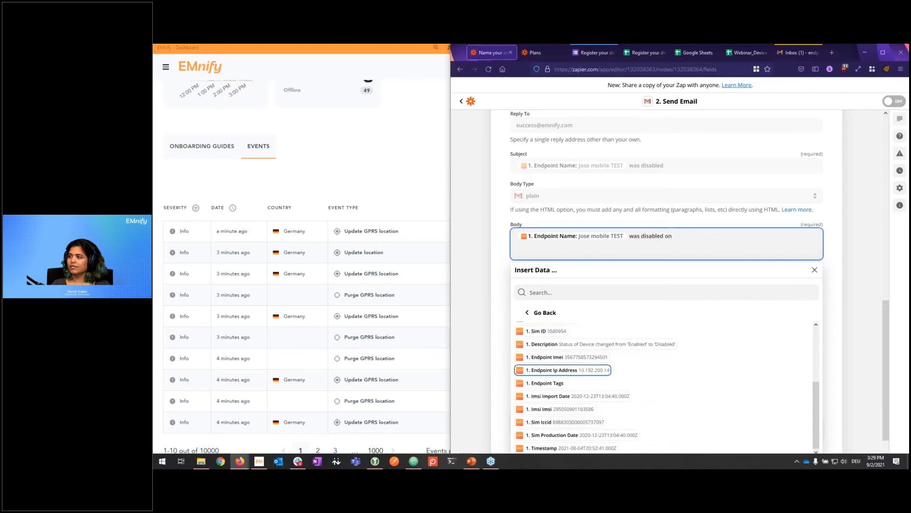
pyautogui.click(589, 447)
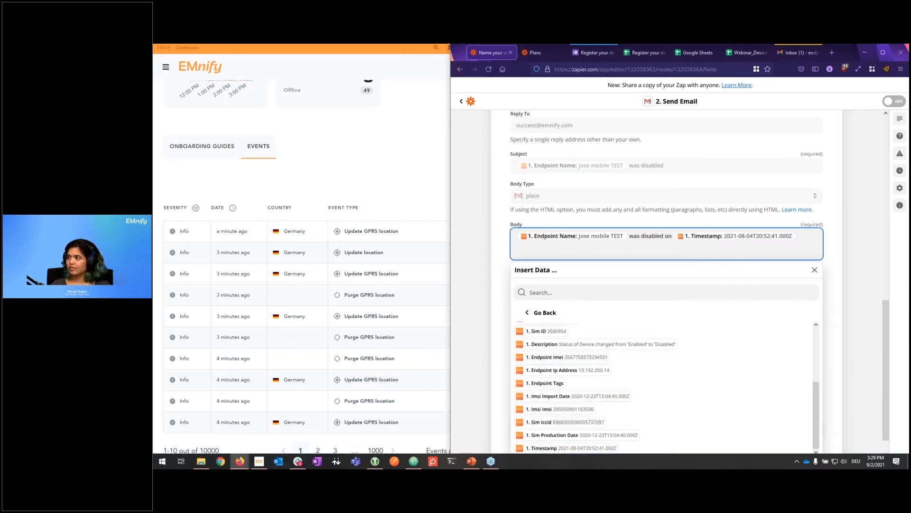
# Step: Add body lines 'ICCID:' with the Sim Iccid and the Endpoint Tags, then continue
pyautogui.press('Return')
pyautogui.write('ICCID:')
pyautogui.click(580, 433)
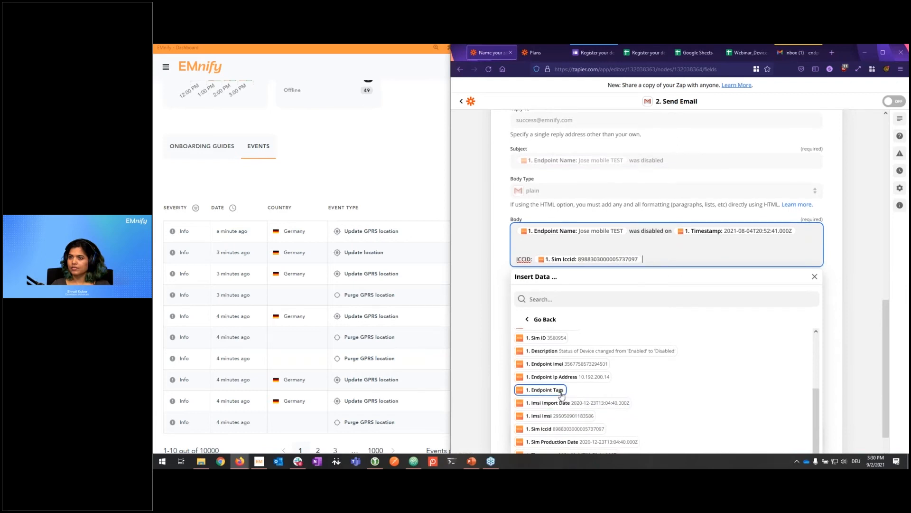
pyautogui.press('Return')
pyautogui.click(548, 404)
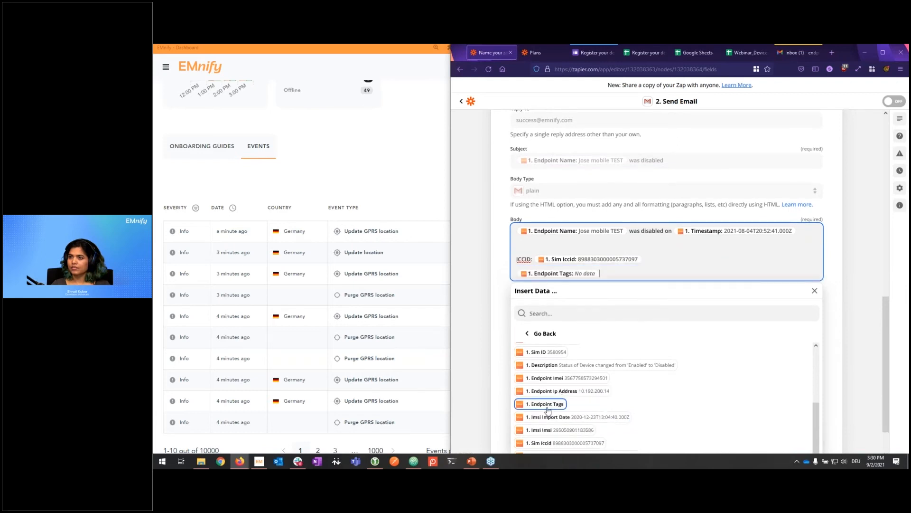
pyautogui.click(502, 289)
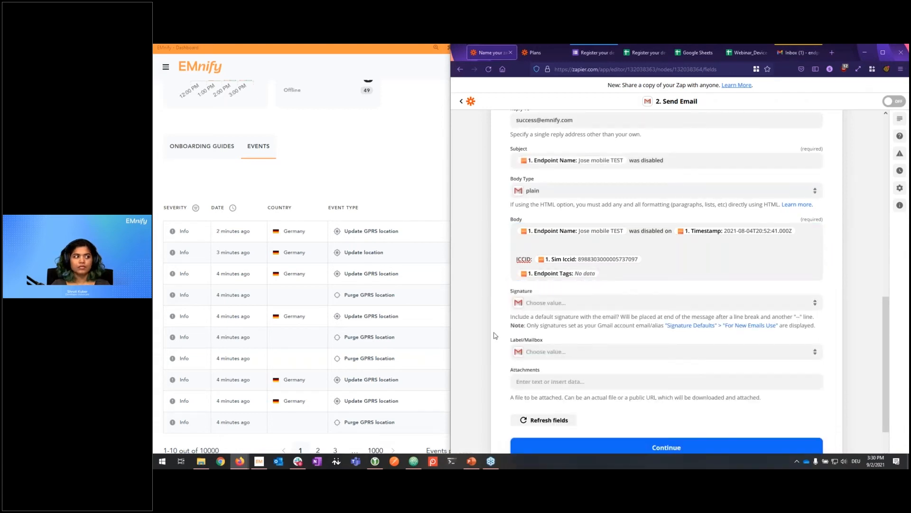
pyautogui.scroll(-1, 503, 323)
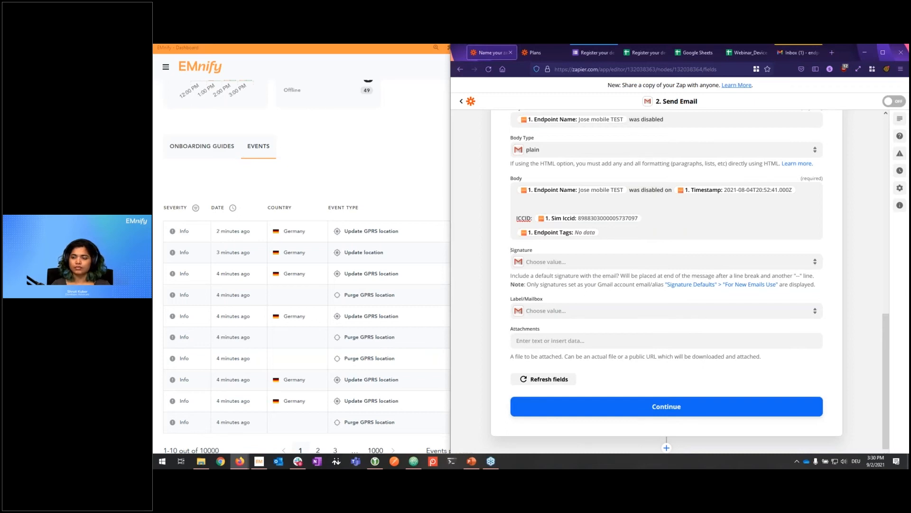
pyautogui.click(670, 405)
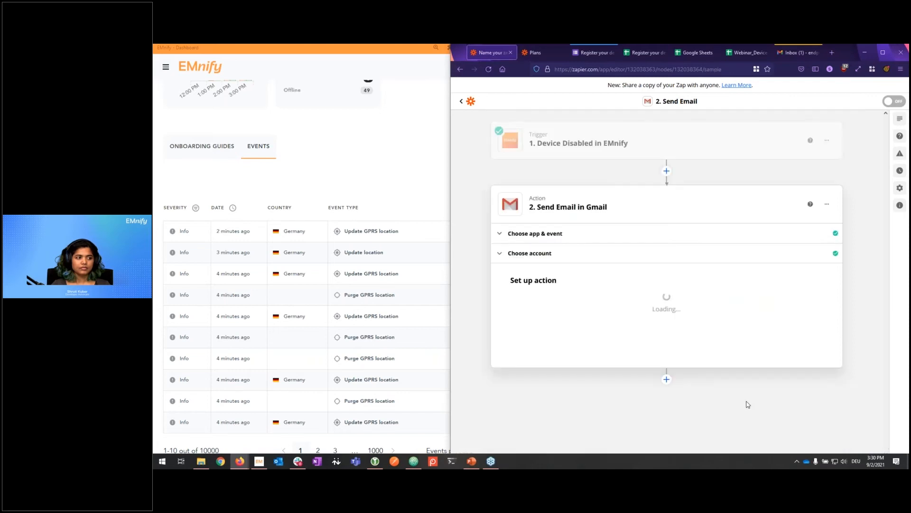
# Step: Name the zap 'webinar-email notification', send a successful test email, and turn the zap on
pyautogui.click(488, 107)
pyautogui.write('web')
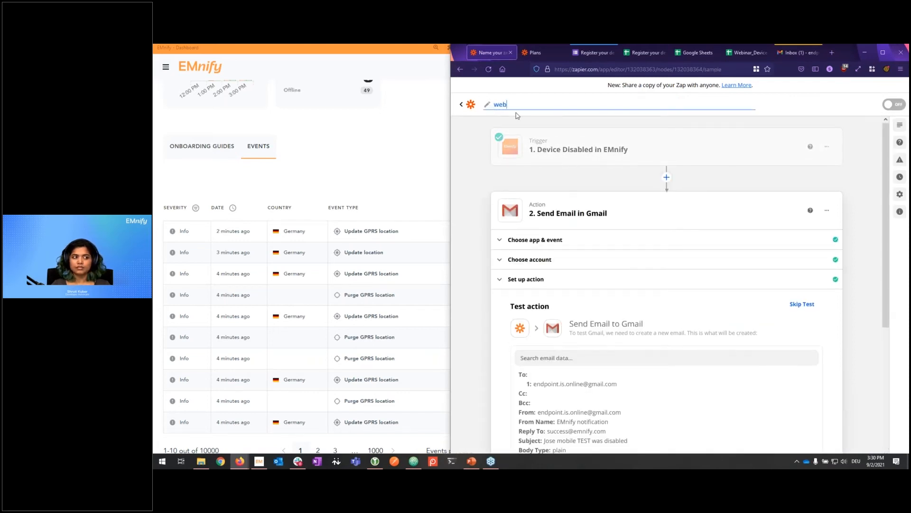
pyautogui.write('inar-email notification')
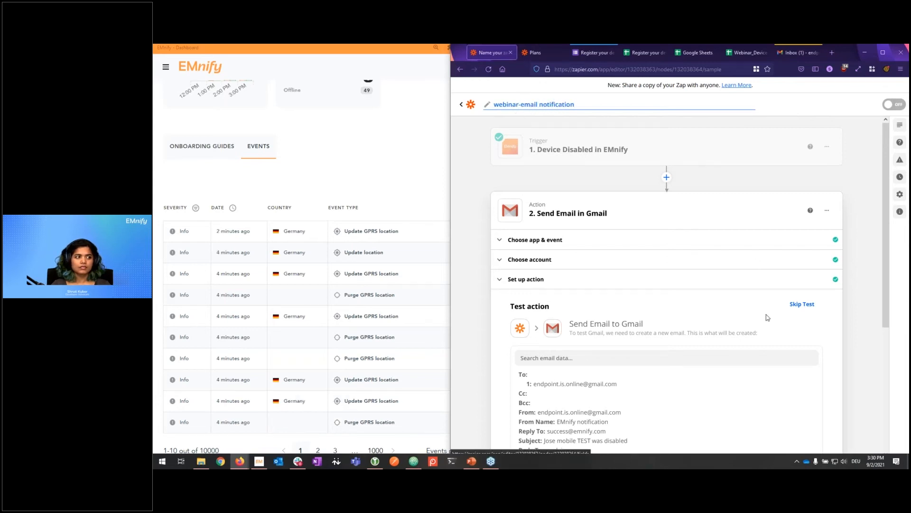
pyautogui.scroll(-5, 761, 332)
pyautogui.click(750, 404)
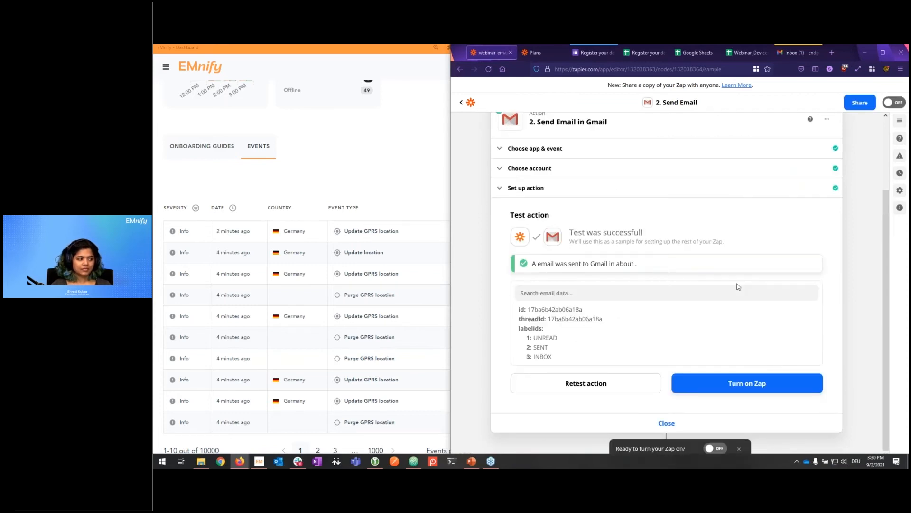
pyautogui.click(724, 385)
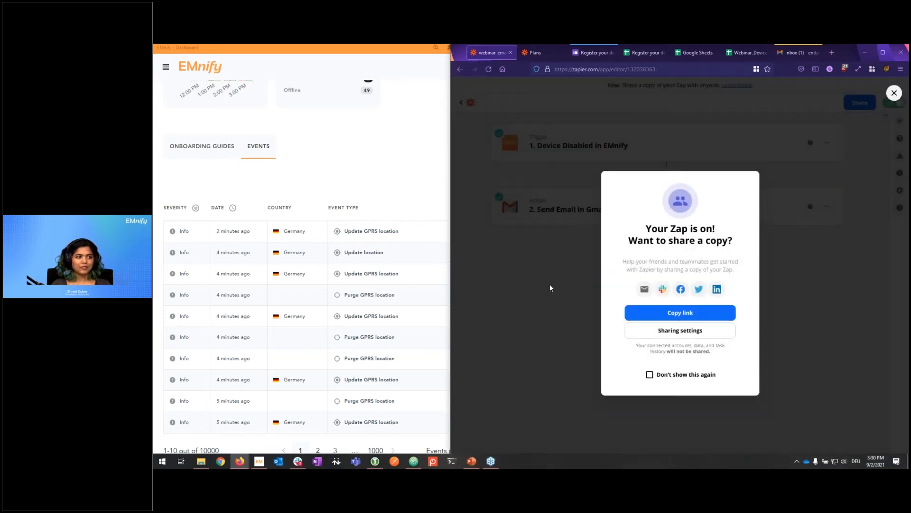
pyautogui.click(550, 287)
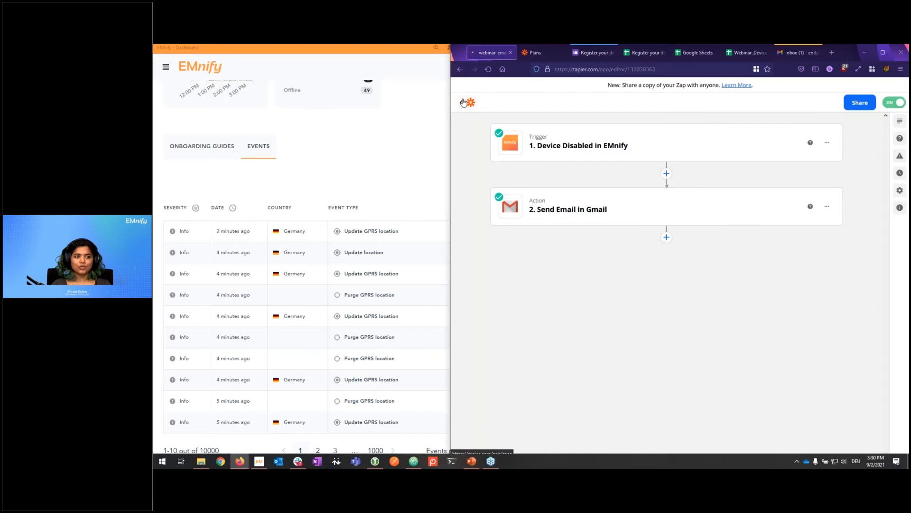
# Step: From My Zaps, open the run history of the 'webinar-email notification' zap
pyautogui.click(462, 102)
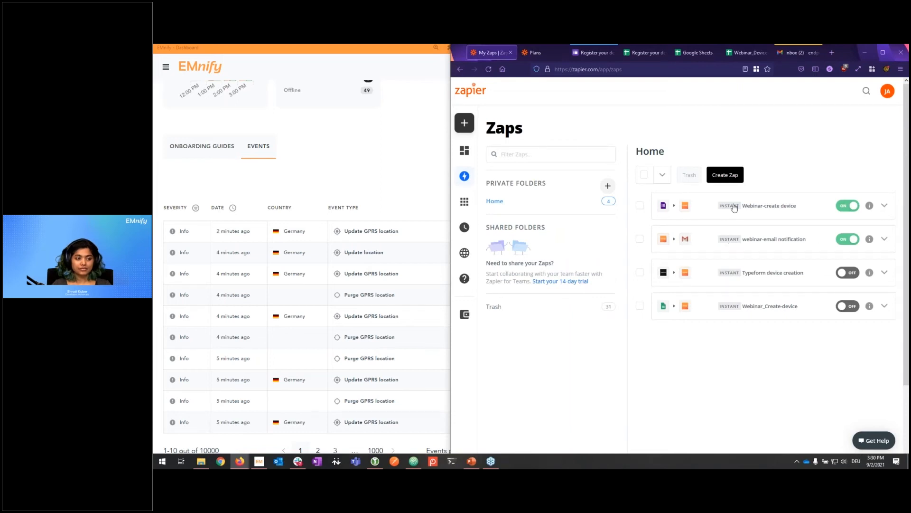
pyautogui.click(884, 240)
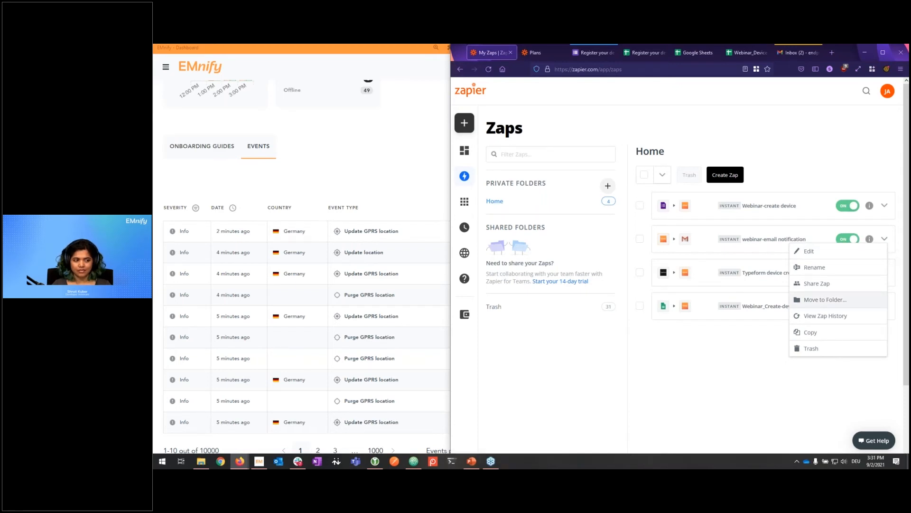
pyautogui.click(837, 321)
# Step: In EMnify Connected Devices, filter for 'bob2', disable it, and view its Events list
pyautogui.click(351, 147)
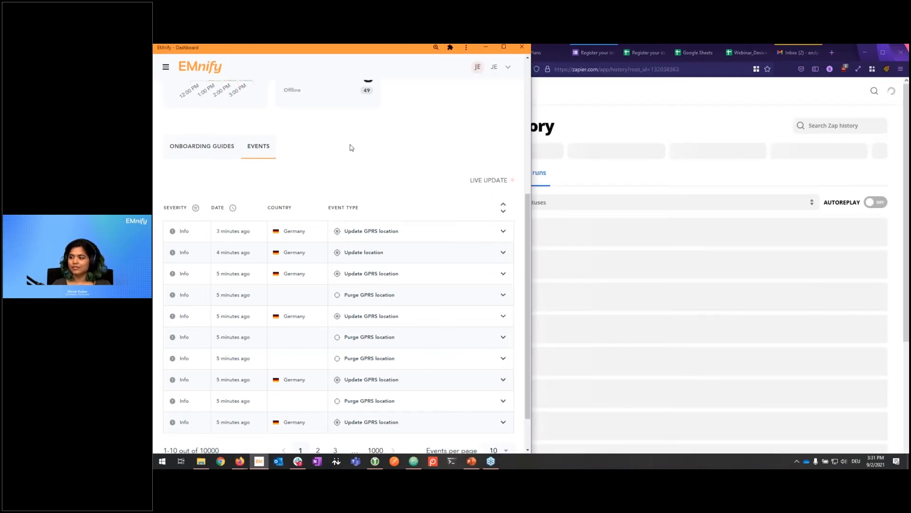
pyautogui.scroll(4, 351, 147)
pyautogui.click(166, 66)
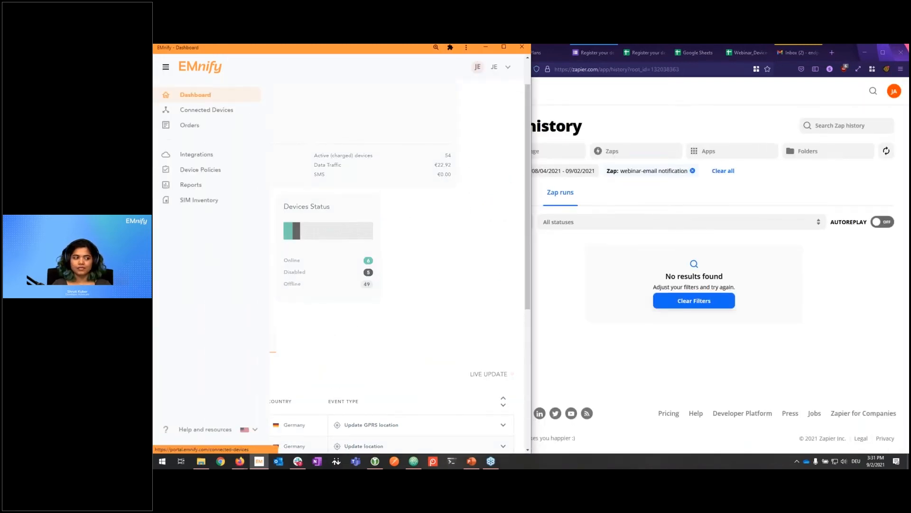
pyautogui.click(204, 110)
pyautogui.click(287, 138)
pyautogui.write('bob2')
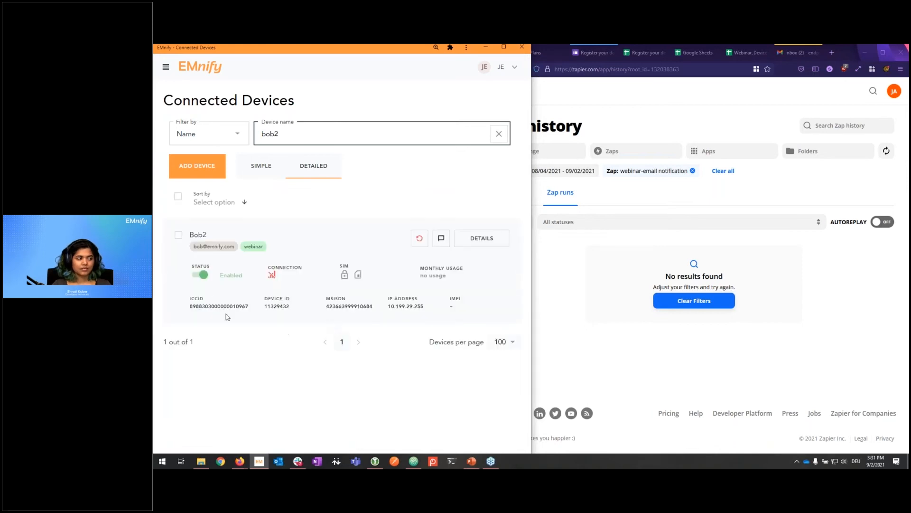
pyautogui.click(201, 276)
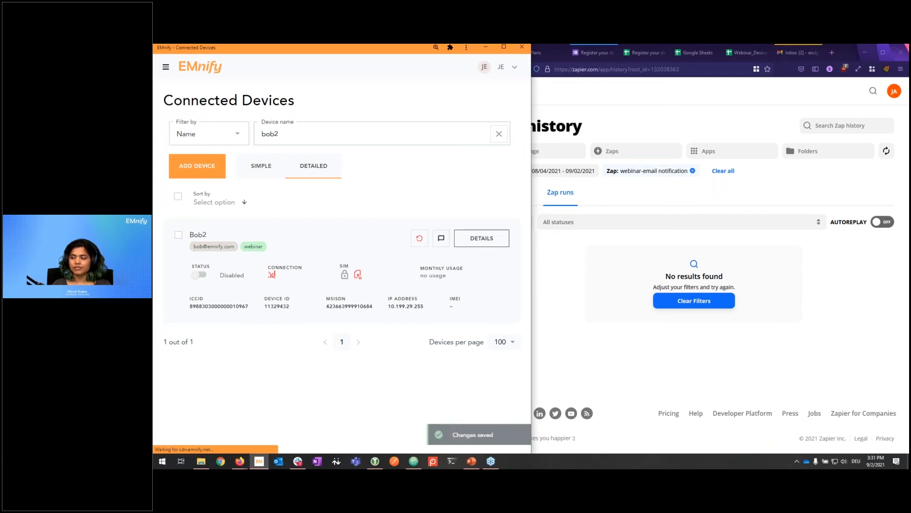
pyautogui.click(482, 238)
pyautogui.click(209, 138)
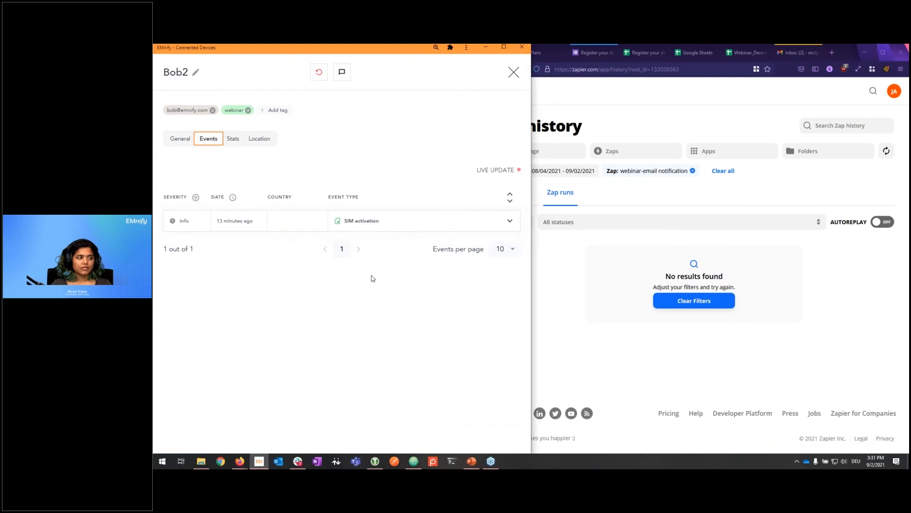
pyautogui.click(551, 312)
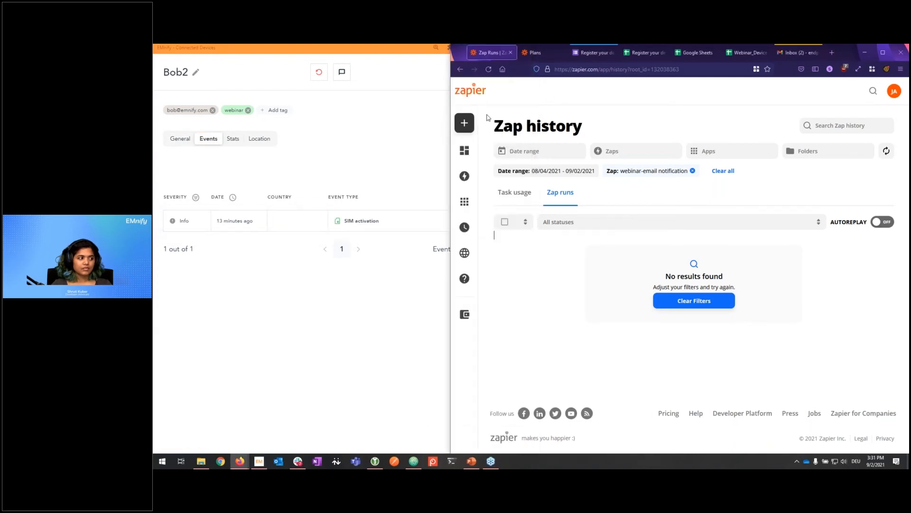
# Step: Reload the zap history, then read the 'was disabled' alert email in Gmail and return to the inbox
pyautogui.click(488, 70)
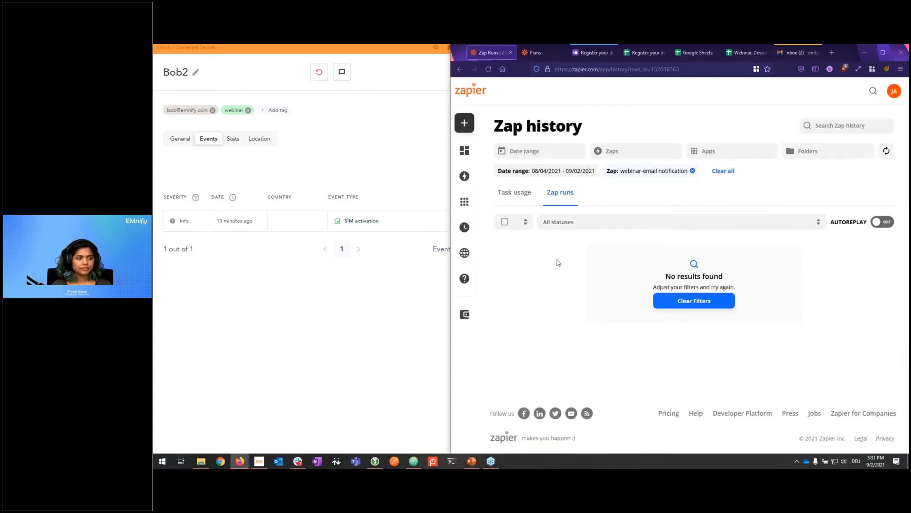
pyautogui.click(489, 69)
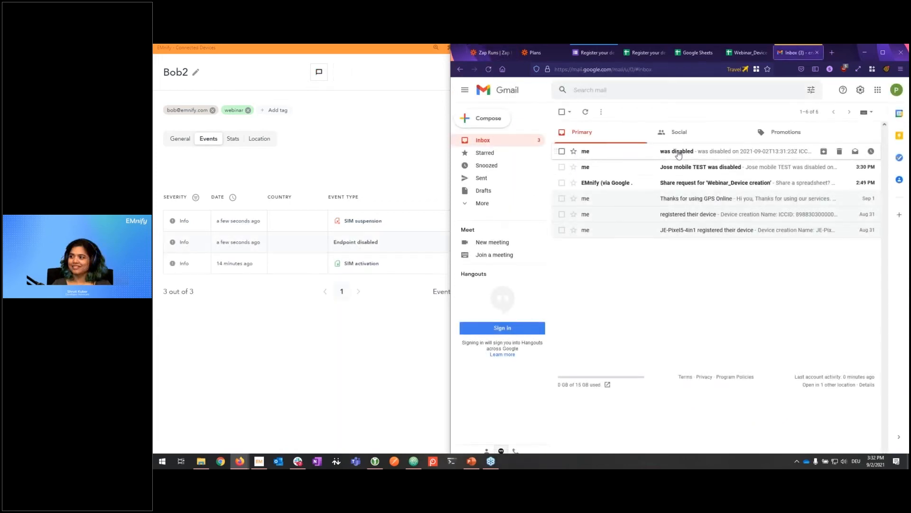
pyautogui.click(678, 152)
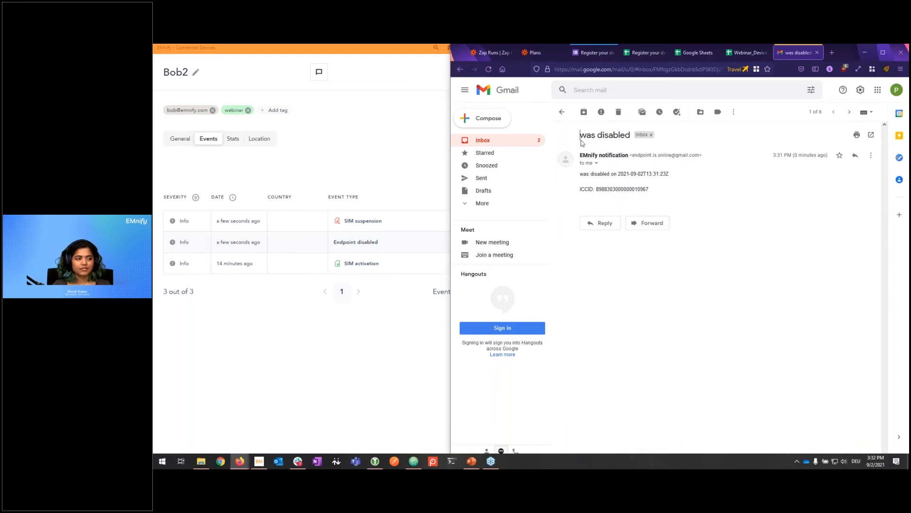
pyautogui.click(490, 142)
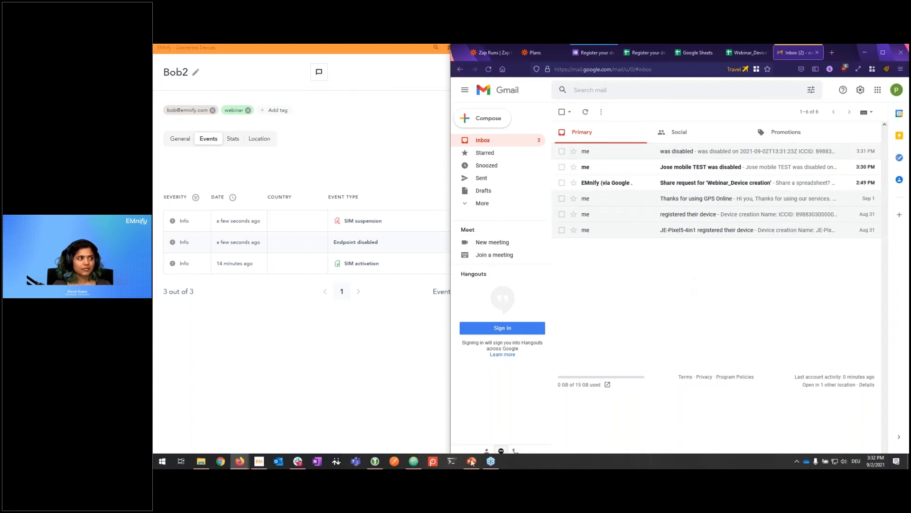
pyautogui.hotkey('alt', 'Tab')
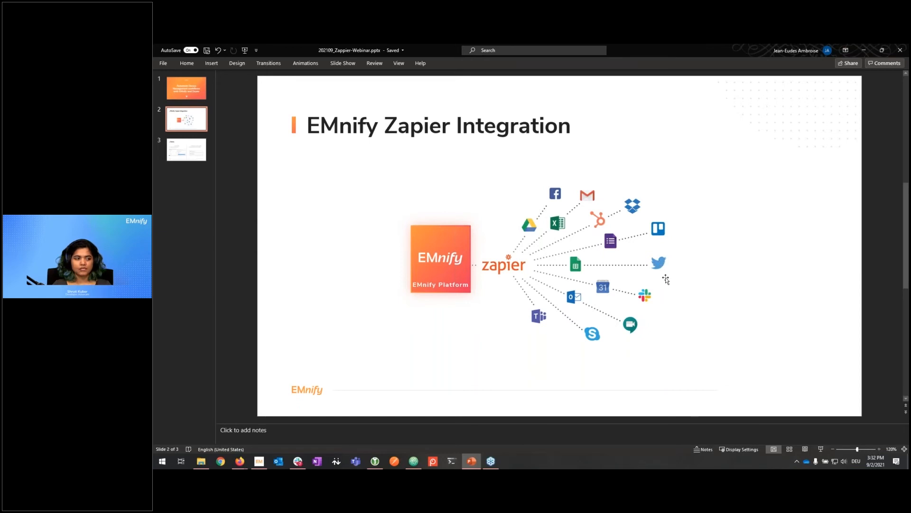
# Step: Minimize the PowerPoint presentation window
pyautogui.click(865, 50)
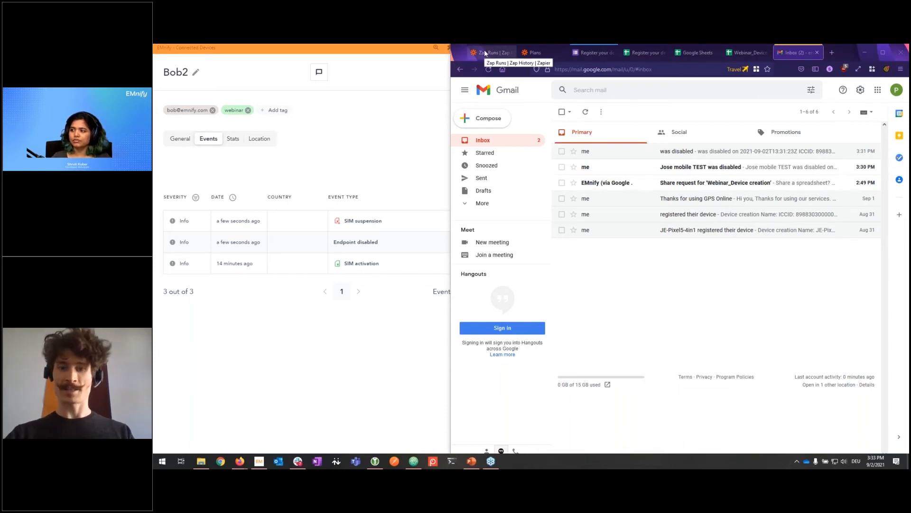
# Step: From the Zap history tab, choose Create Zap and open the blank zap in the editor
pyautogui.click(496, 55)
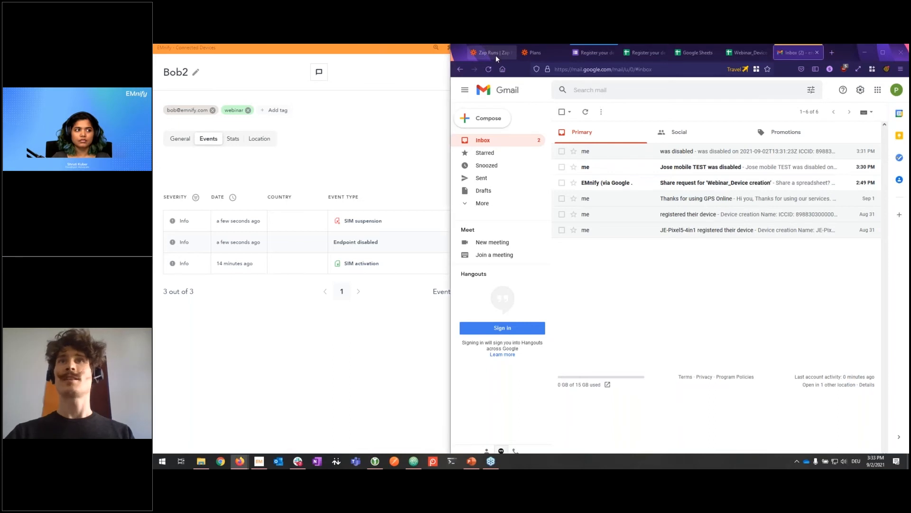
pyautogui.moveTo(488, 160)
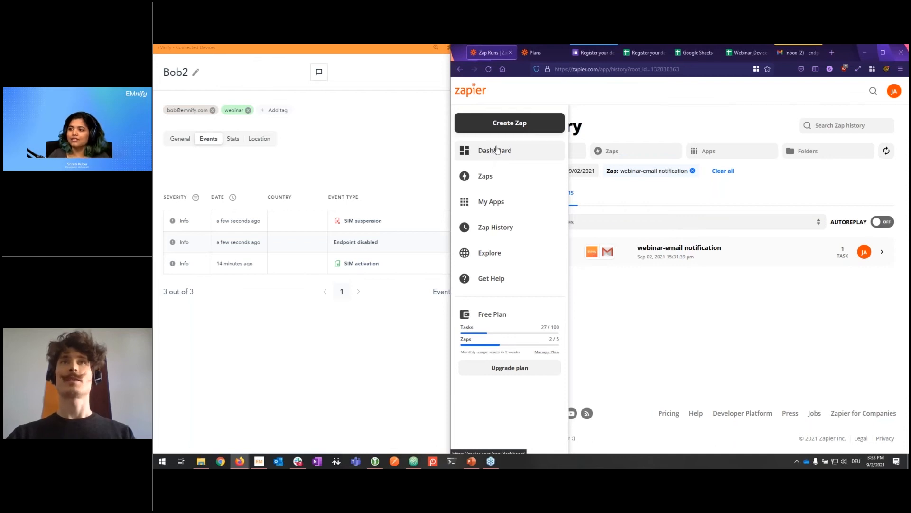
pyautogui.click(512, 129)
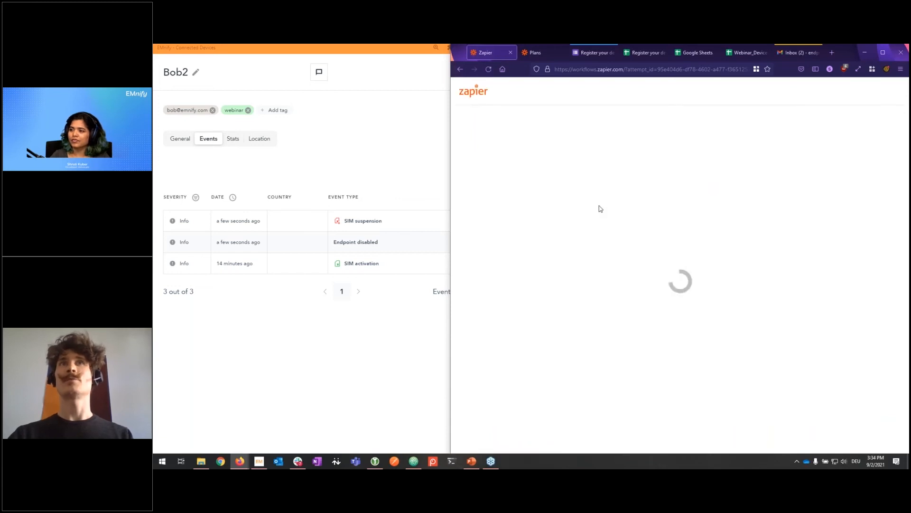
pyautogui.click(611, 262)
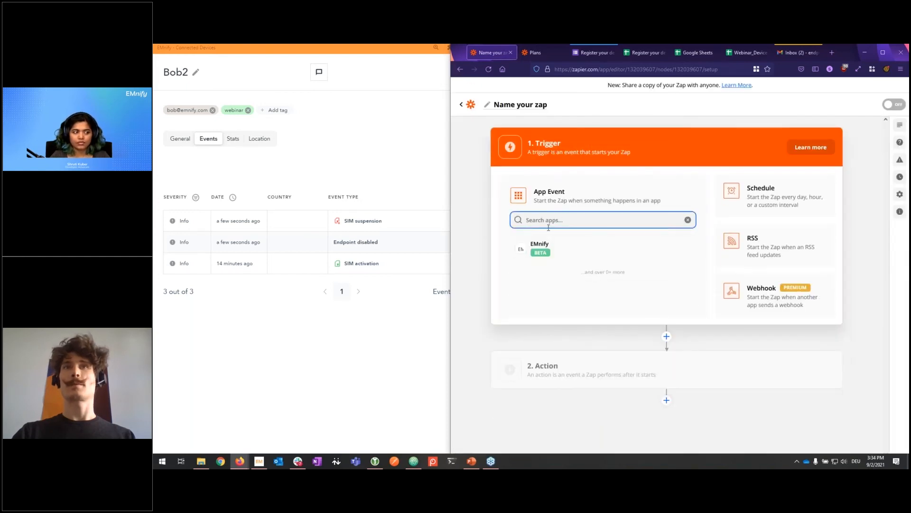
# Step: Set the zap trigger to Google Sheets' New Spreadsheet Row event
pyautogui.click(537, 248)
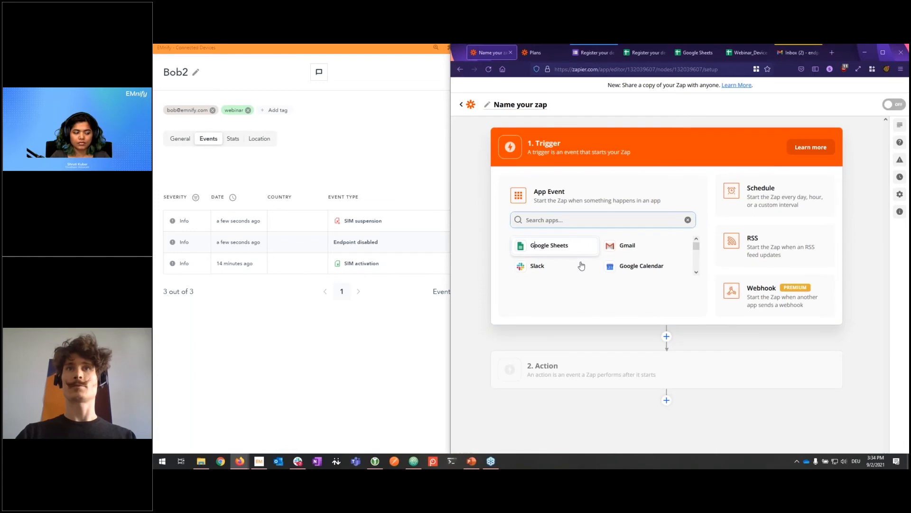
pyautogui.click(573, 249)
pyautogui.click(593, 363)
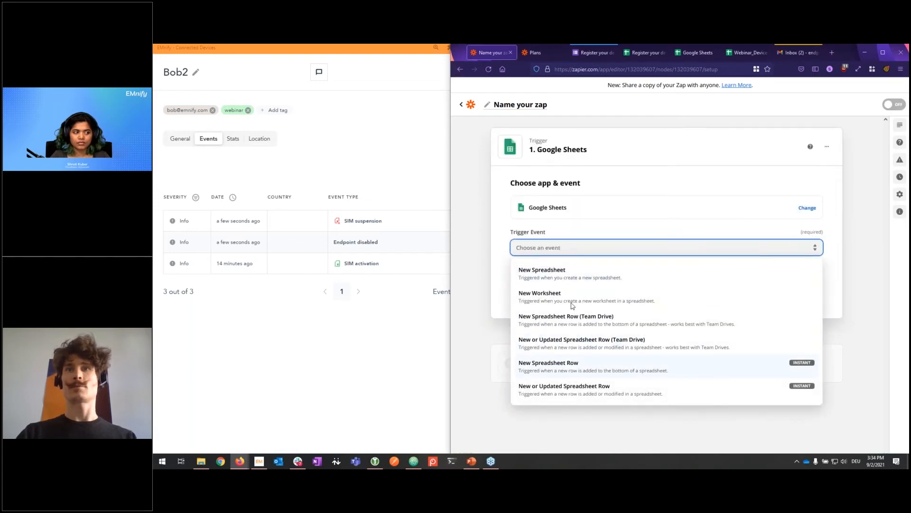
pyautogui.click(598, 295)
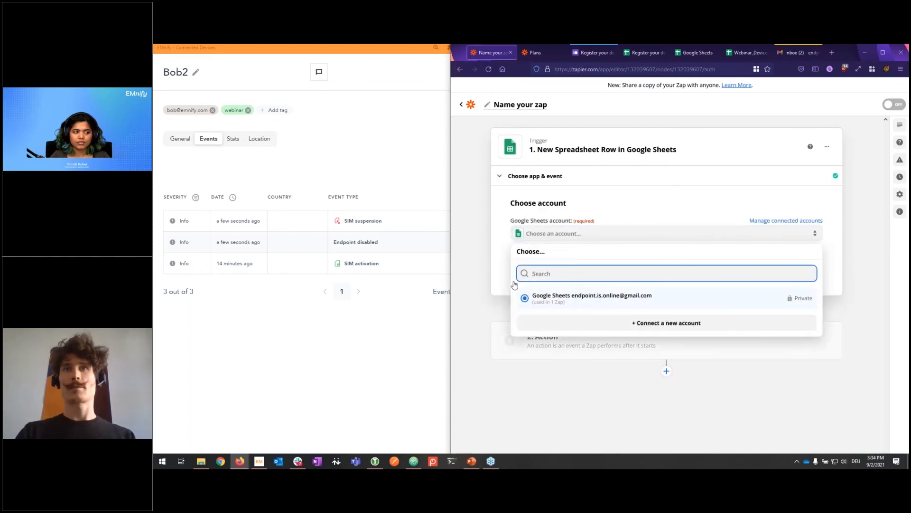
# Step: Point the trigger at the 'Register your device (webinar)' spreadsheet's Form responses 1 worksheet
pyautogui.click(543, 290)
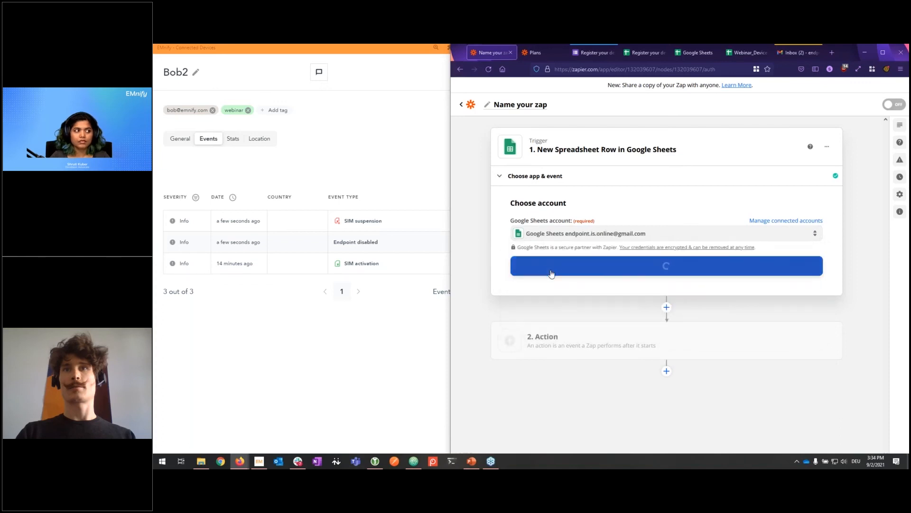
pyautogui.click(587, 273)
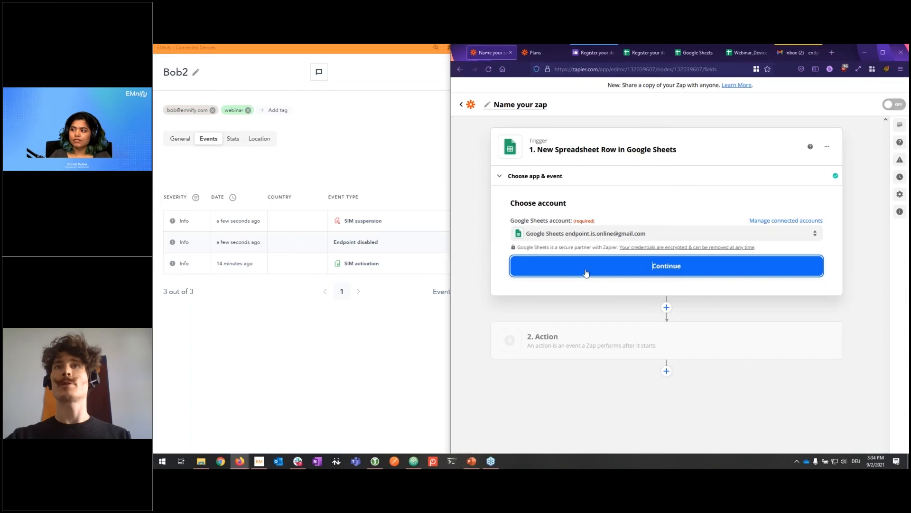
pyautogui.click(554, 288)
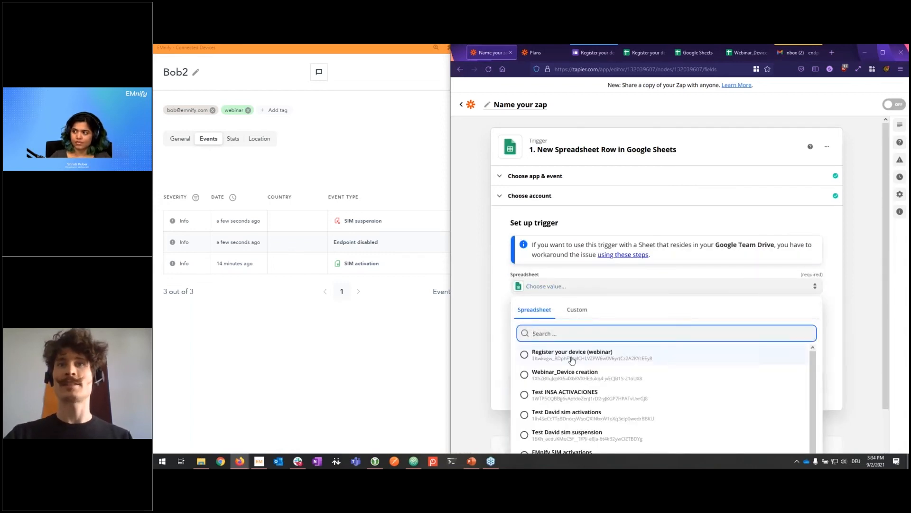
pyautogui.click(572, 355)
pyautogui.click(551, 316)
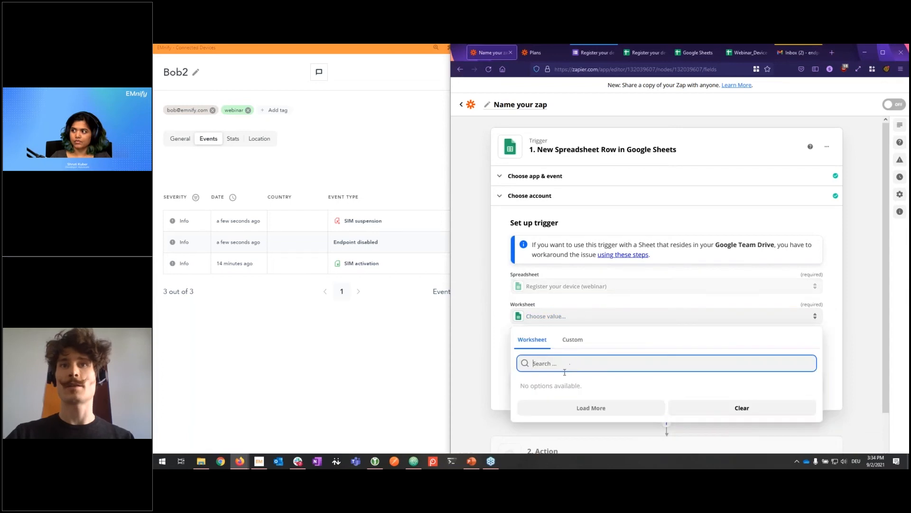
pyautogui.click(558, 385)
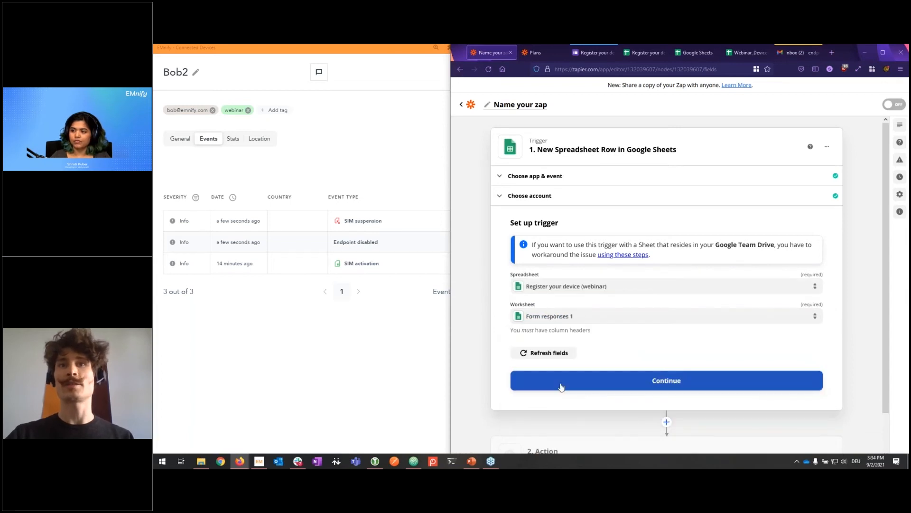
pyautogui.click(652, 381)
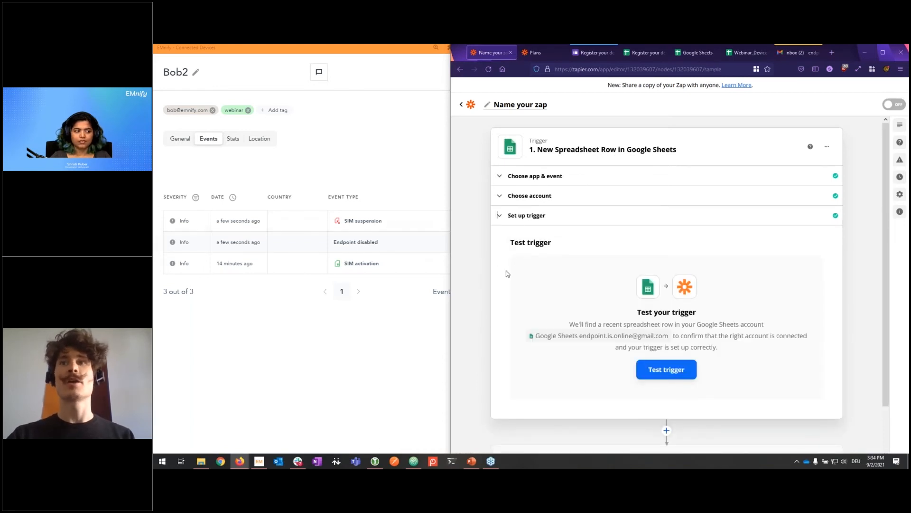
# Step: Test the trigger and accept the returned sample row
pyautogui.click(650, 369)
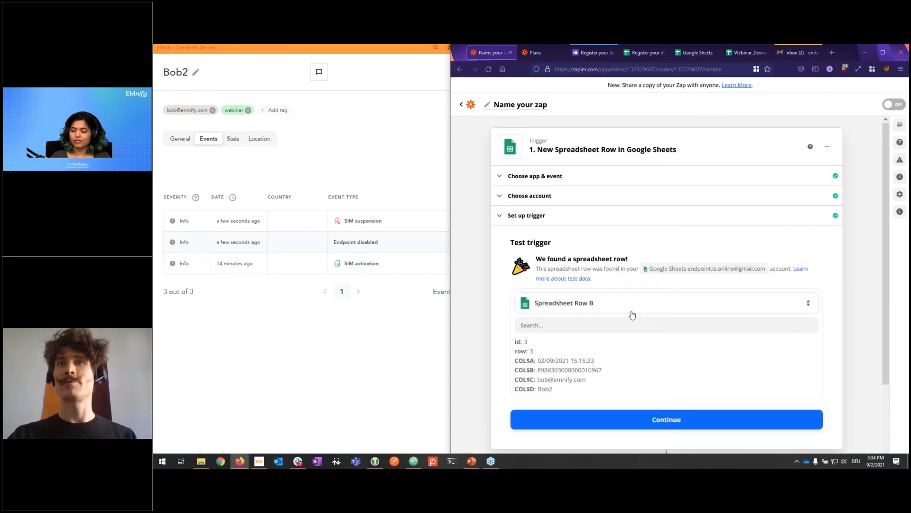
pyautogui.scroll(-2, 643, 339)
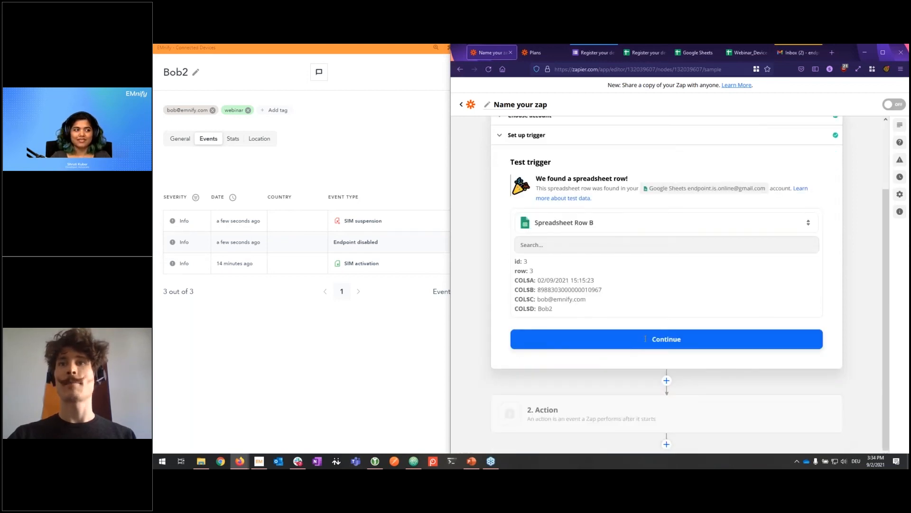
pyautogui.click(684, 341)
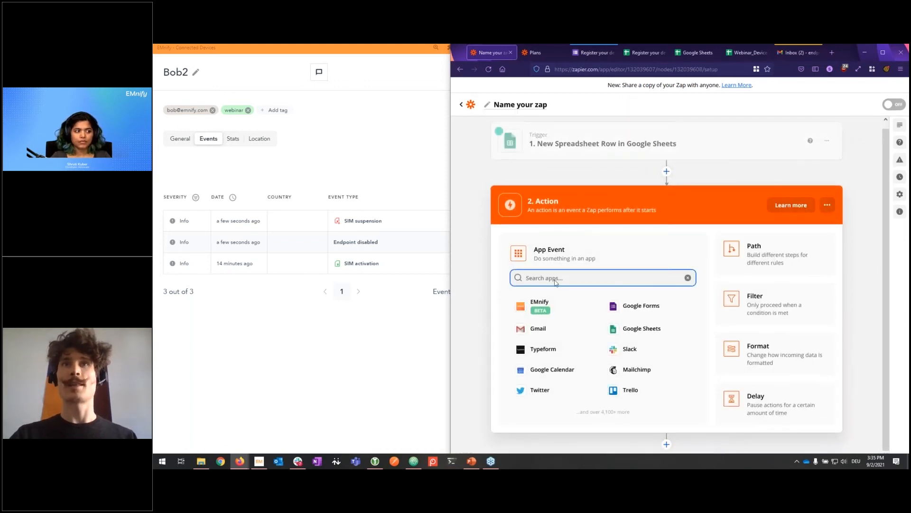
# Step: Choose EMnify as the action app, then switch to the EMnify portal window
pyautogui.click(541, 304)
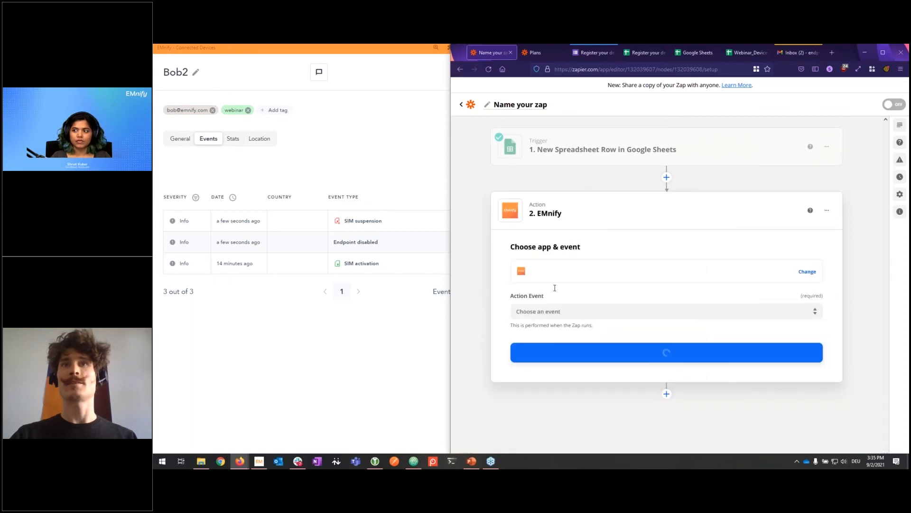
pyautogui.click(576, 310)
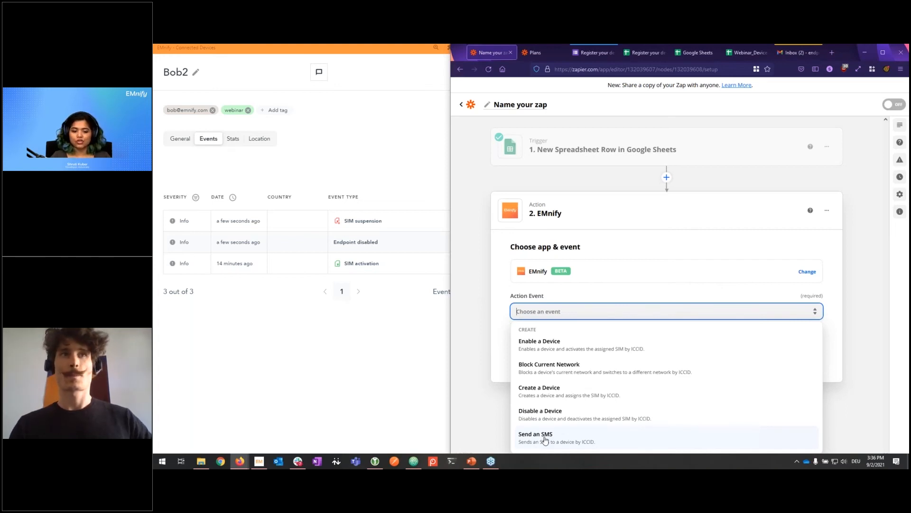
pyautogui.click(400, 414)
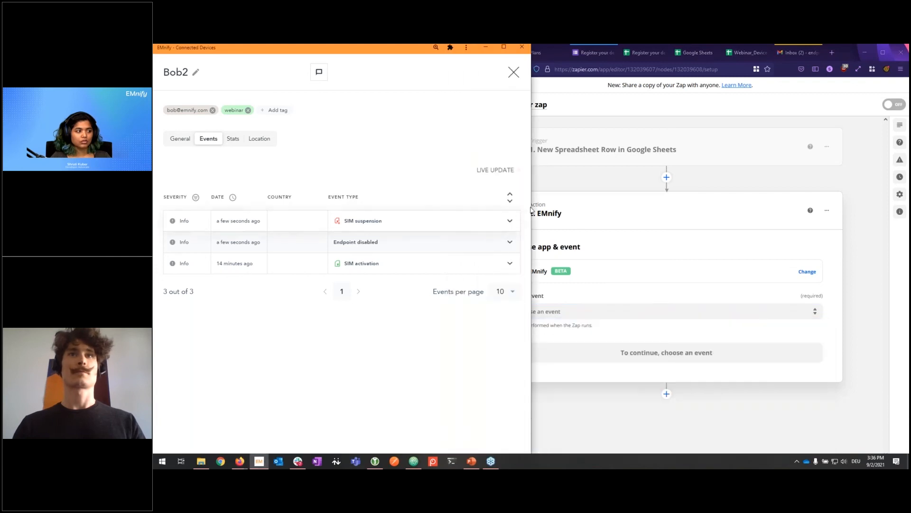
# Step: Close the Bob2 device details and open Help and resources > Feature requests in a centred window
pyautogui.moveTo(532, 210); pyautogui.dragTo(706, 213)
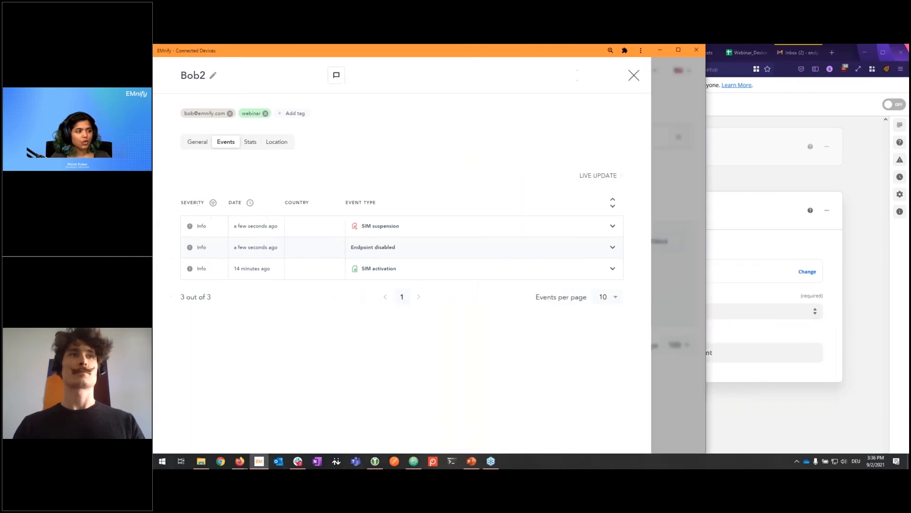
pyautogui.click(634, 75)
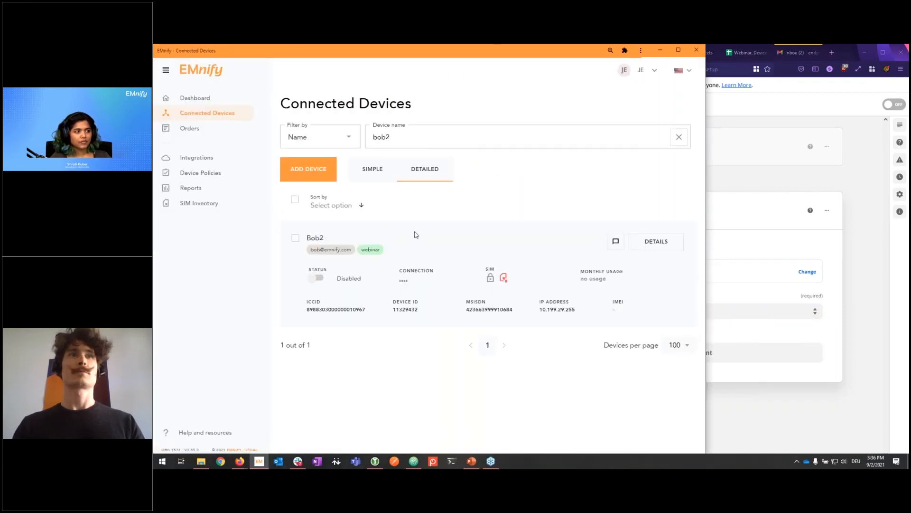
pyautogui.click(192, 433)
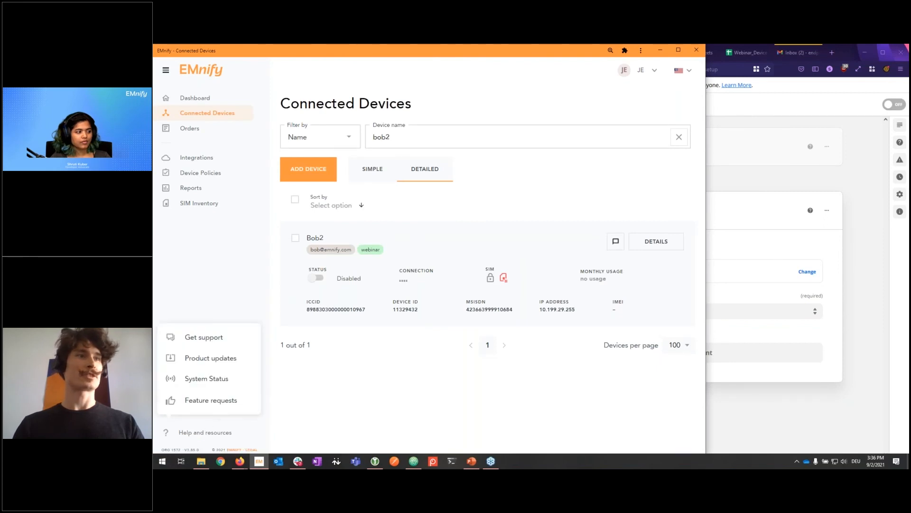
pyautogui.click(225, 403)
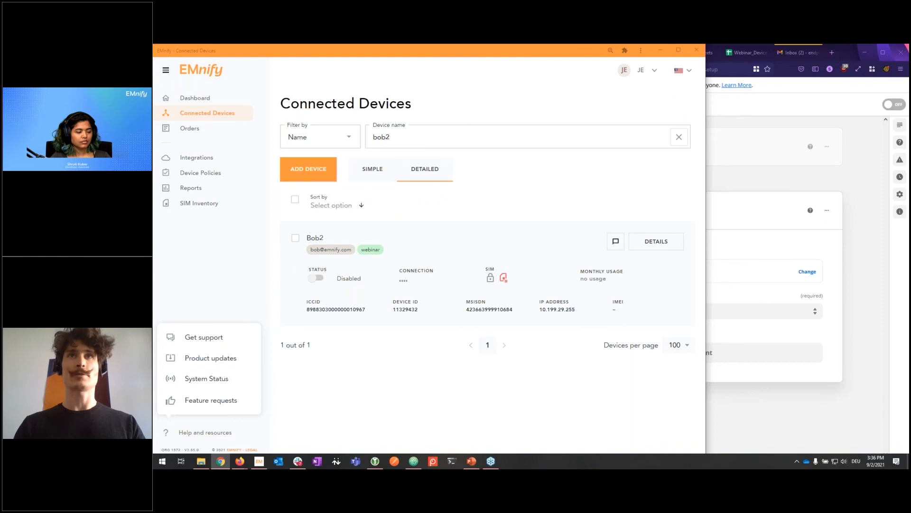
pyautogui.moveTo(662, 93); pyautogui.dragTo(501, 114)
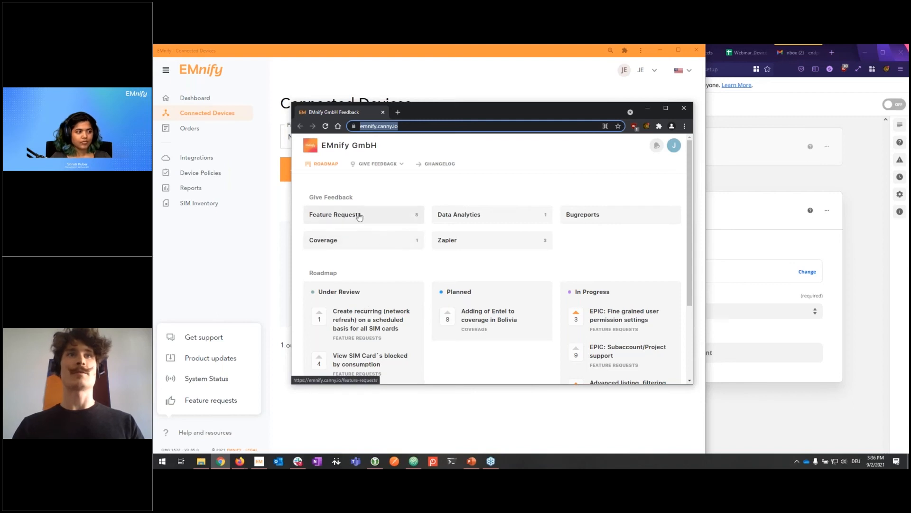
# Step: Browse the Canny feedback board, then close it and dismiss the Help and resources menu
pyautogui.scroll(-2, 356, 290)
pyautogui.scroll(-2, 356, 290)
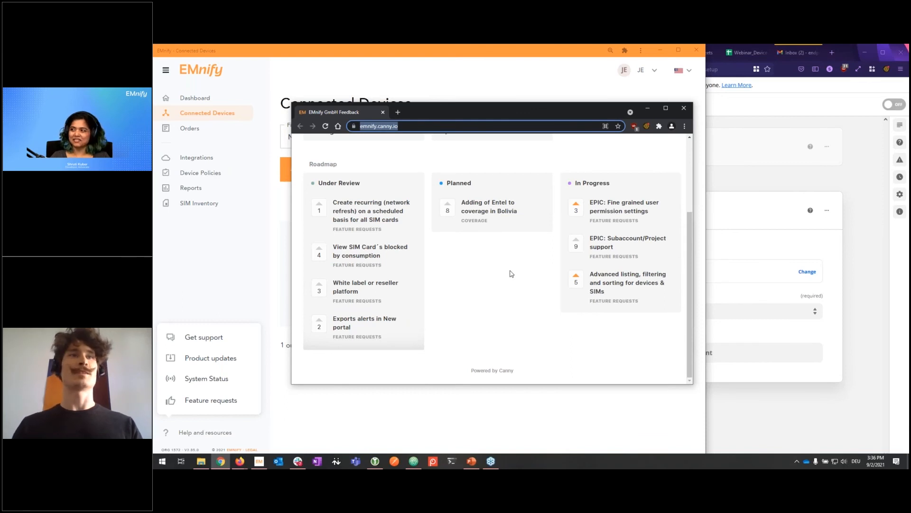
pyautogui.scroll(3, 457, 303)
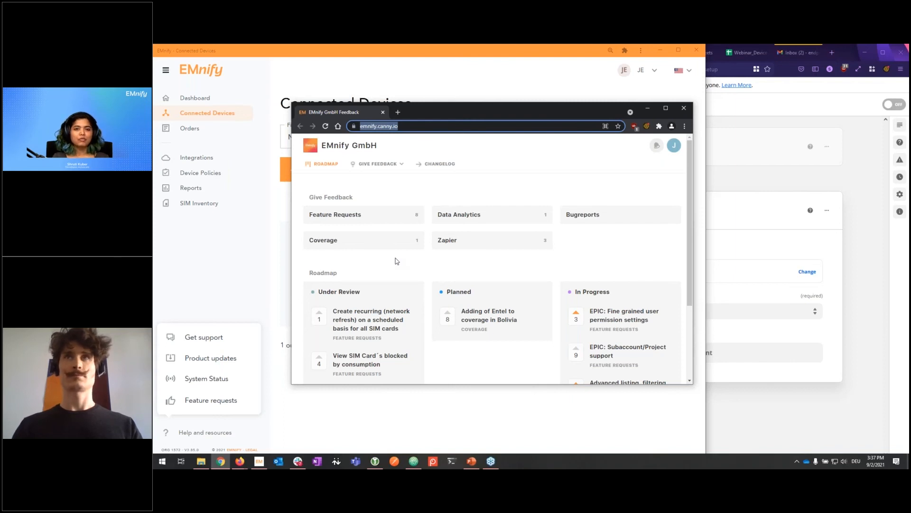
pyautogui.click(648, 112)
pyautogui.click(256, 246)
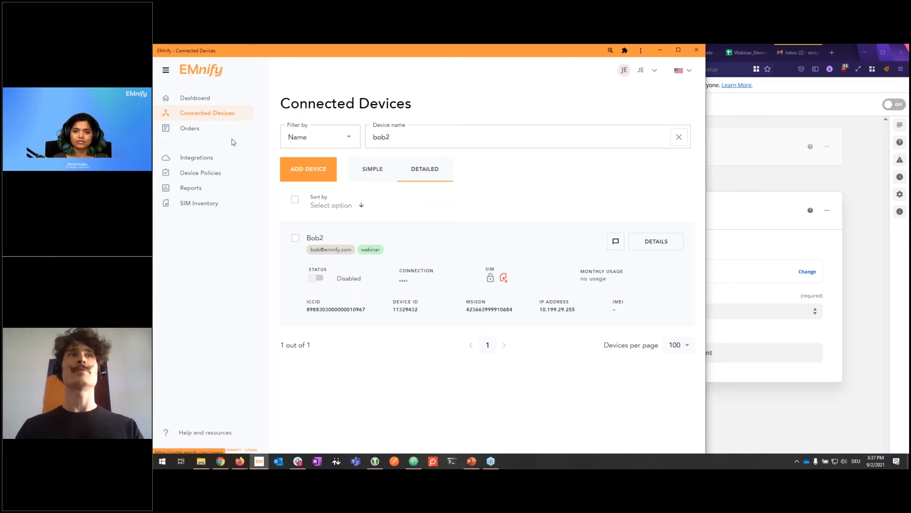
# Step: Review the Application Tokens on EMnify's Integrations page, then switch back to the Zapier zap editor
pyautogui.click(205, 159)
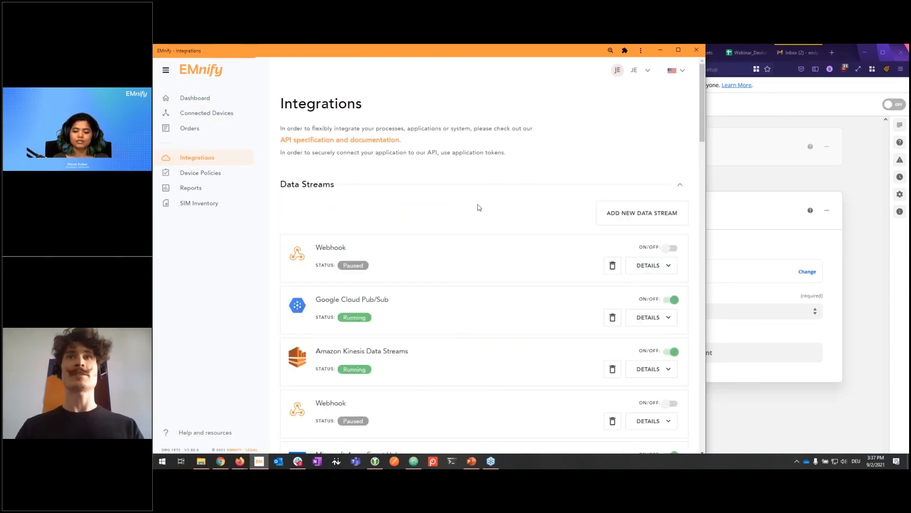
pyautogui.scroll(-15, 502, 204)
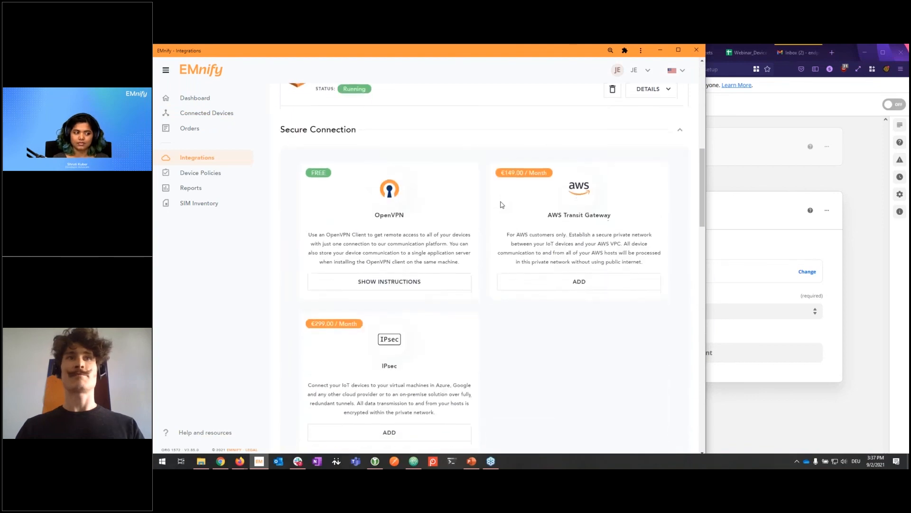
pyautogui.scroll(-2, 501, 204)
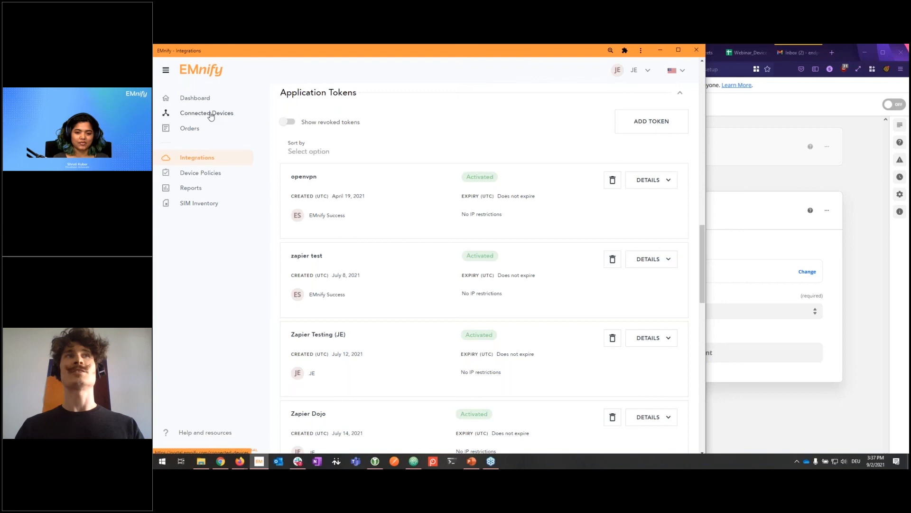
pyautogui.click(782, 177)
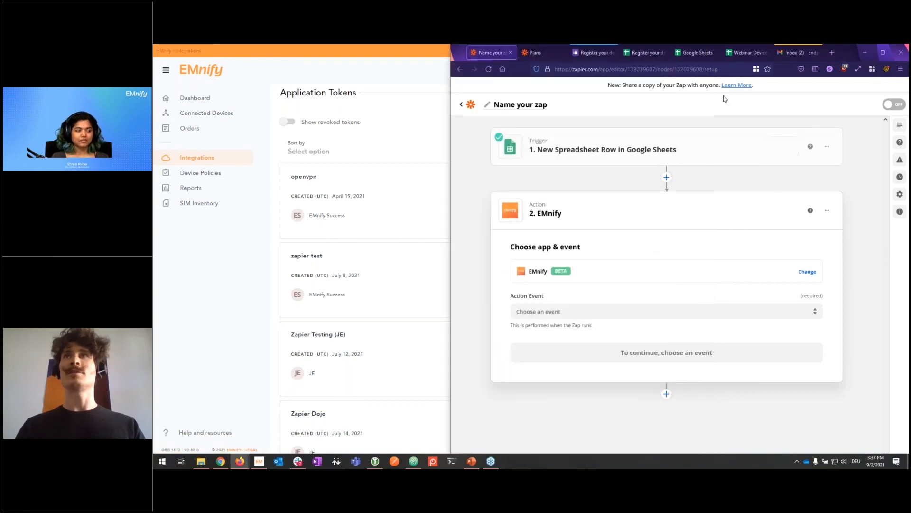
# Step: In 'Webinar_Device creation', view the device policies and SIM list sheets, then return to Device create
pyautogui.click(752, 56)
pyautogui.click(716, 177)
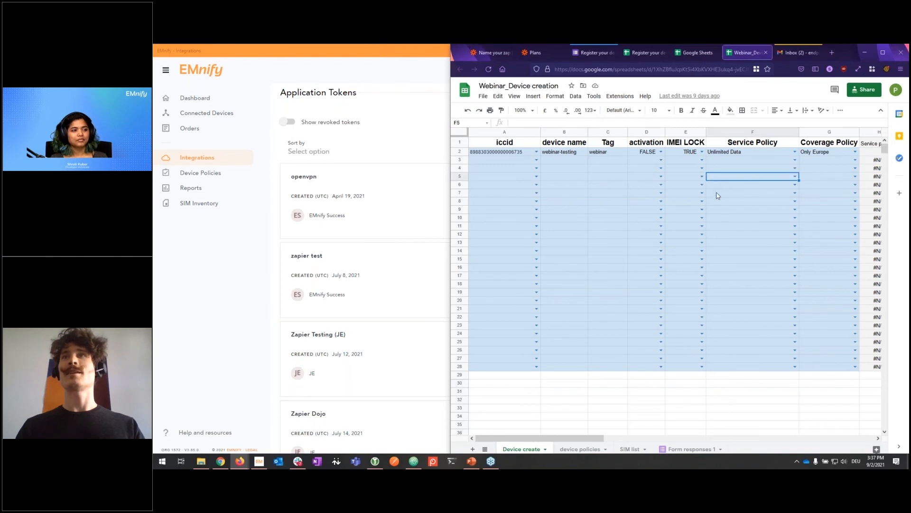
pyautogui.click(579, 449)
pyautogui.click(629, 449)
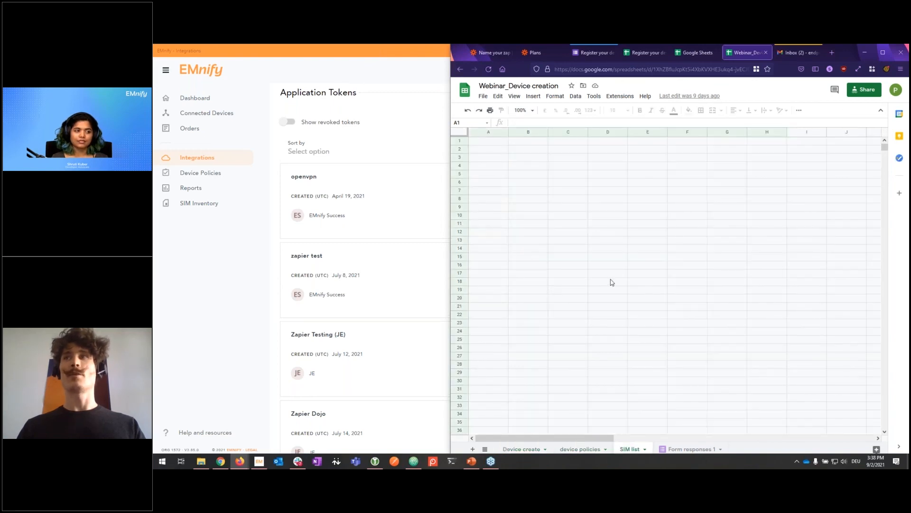
pyautogui.click(525, 449)
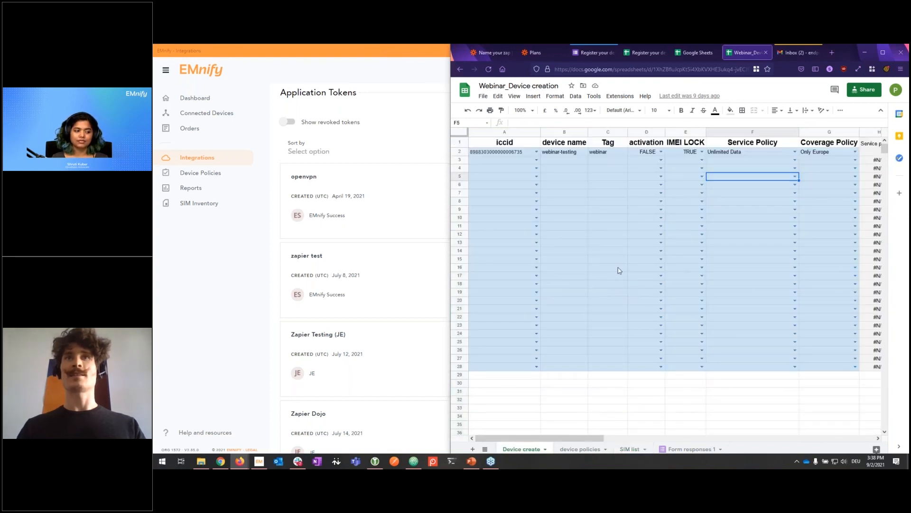
pyautogui.click(536, 159)
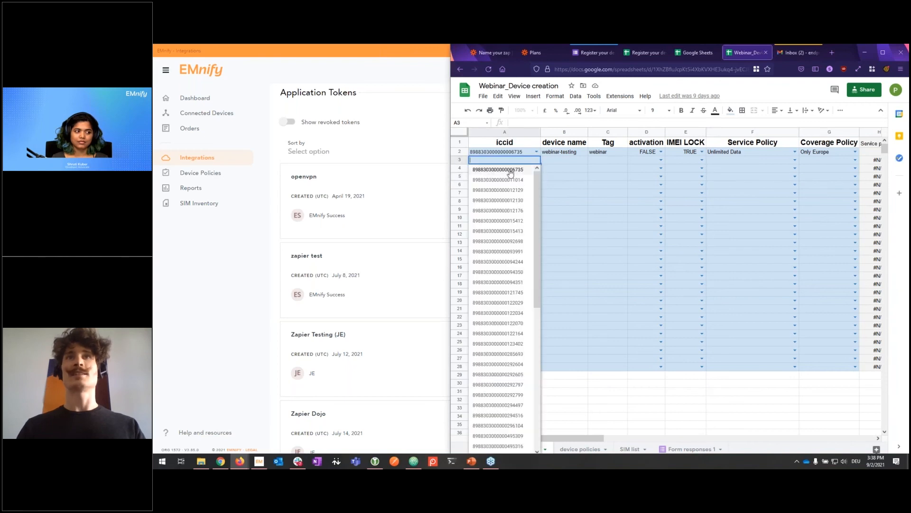
pyautogui.click(506, 170)
pyautogui.click(580, 162)
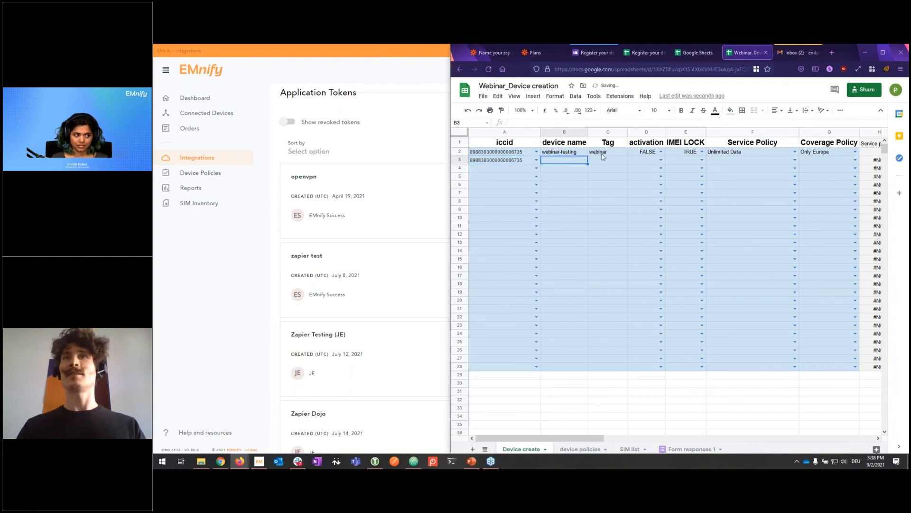
pyautogui.click(622, 163)
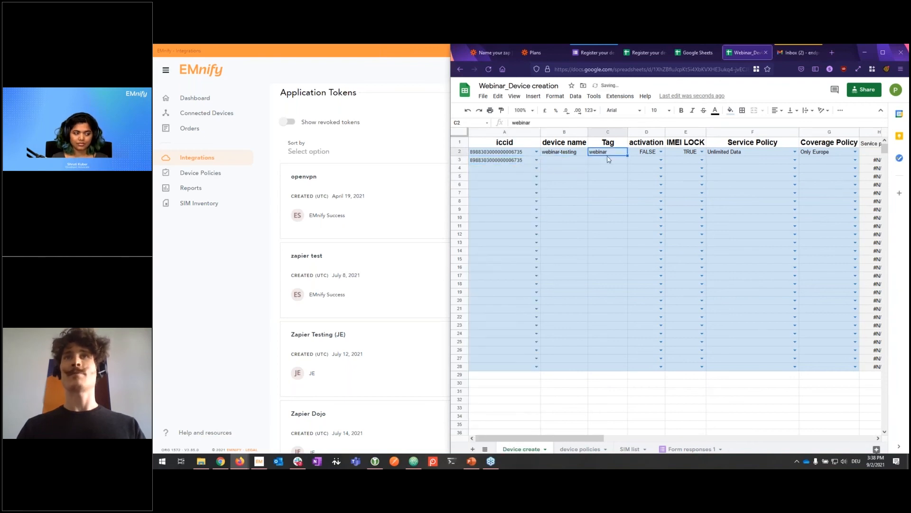
# Step: Inspect row 3's activation, IMEI LOCK, service policy and coverage dropdowns without choosing values
pyautogui.click(661, 160)
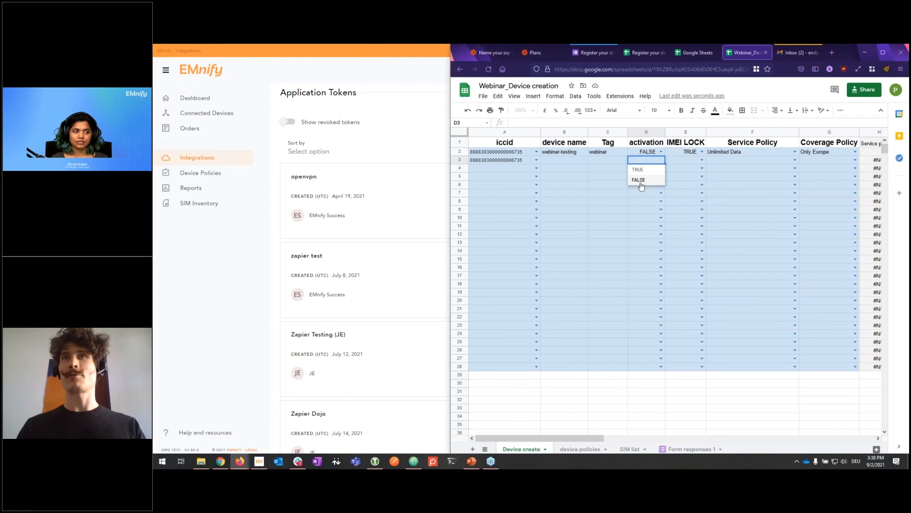
pyautogui.click(702, 160)
pyautogui.click(702, 160)
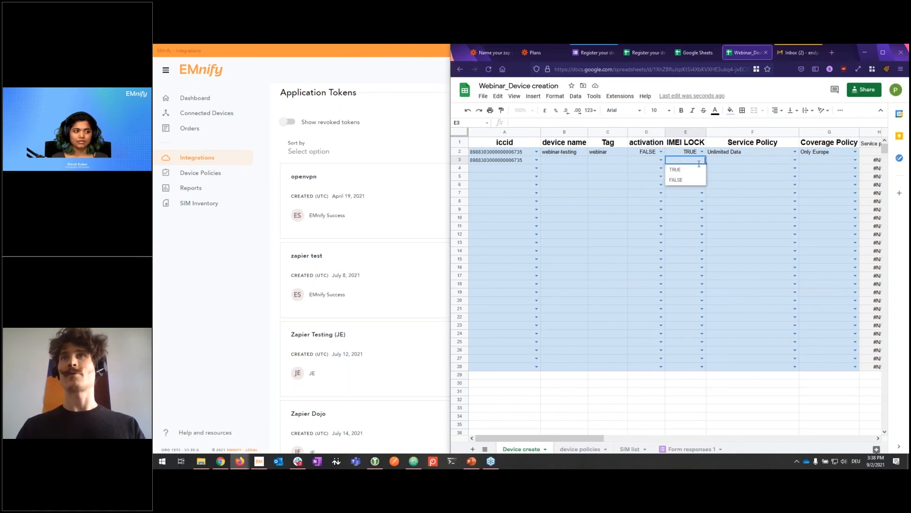
pyautogui.click(750, 163)
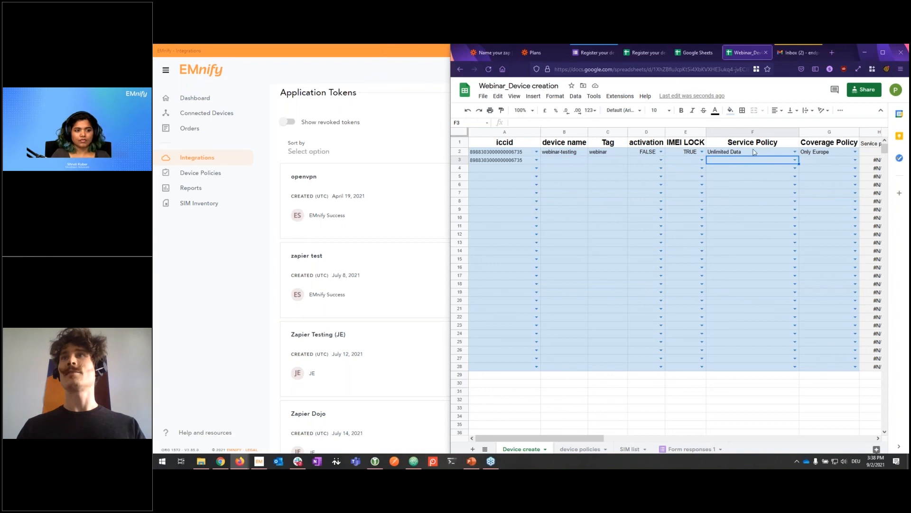
pyautogui.click(795, 160)
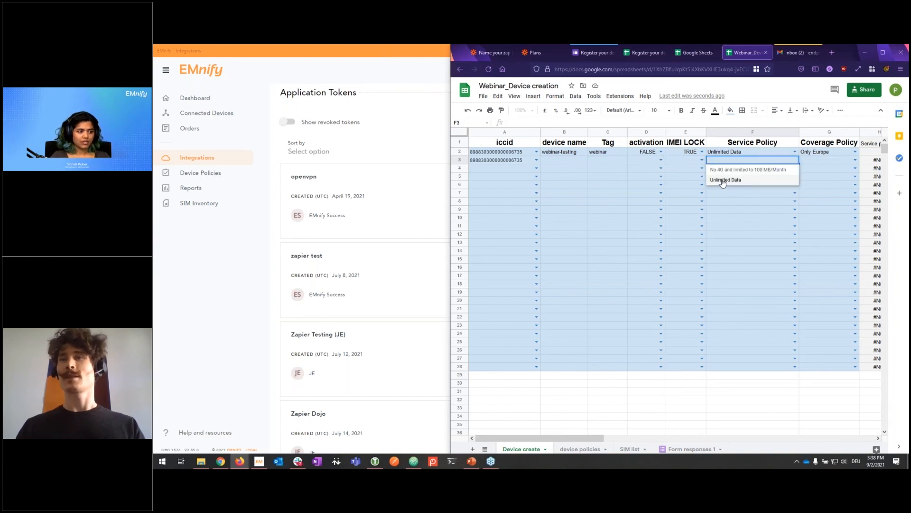
pyautogui.click(754, 210)
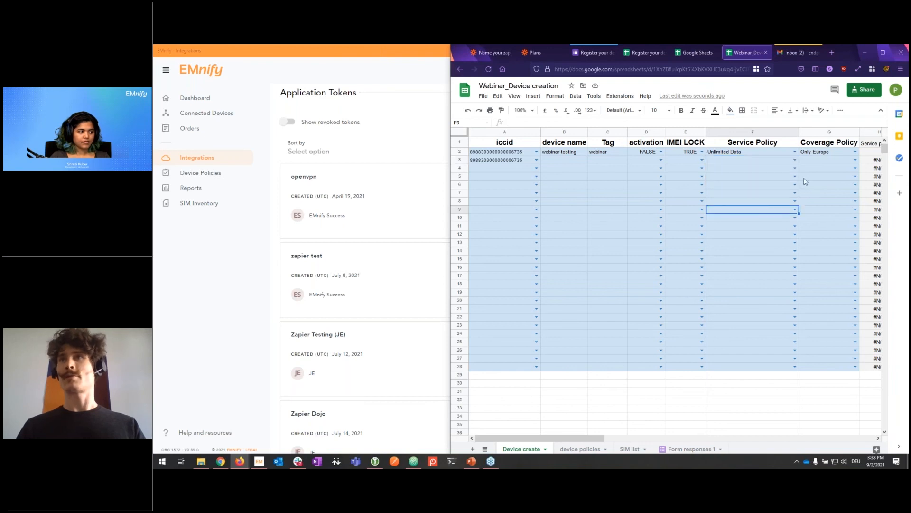
pyautogui.doubleClick(830, 160)
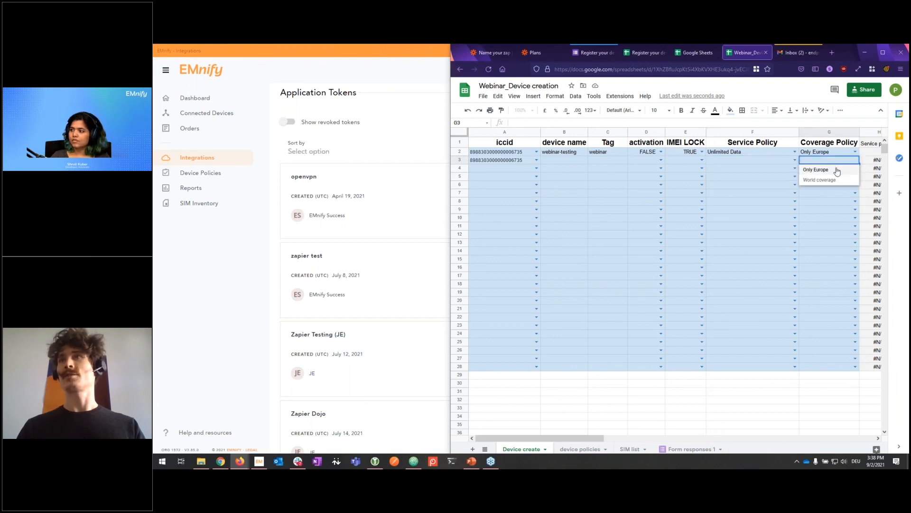
pyautogui.click(750, 187)
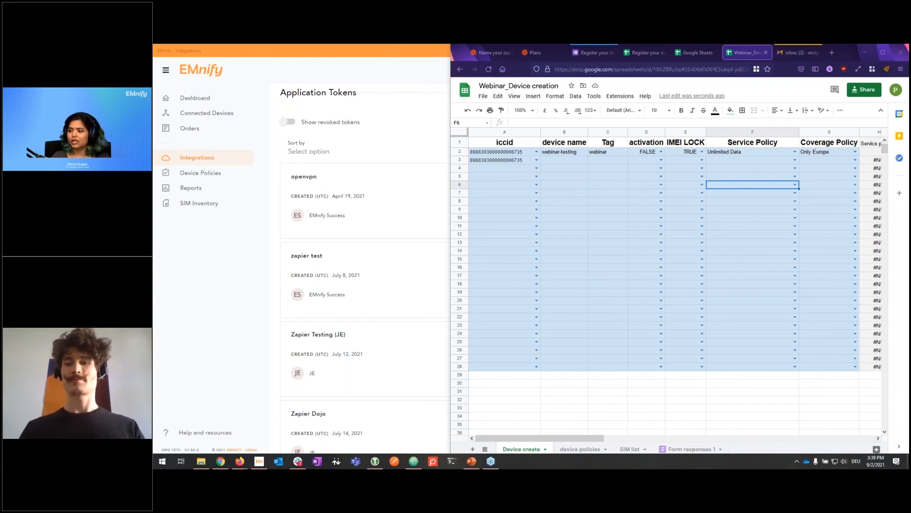
# Step: Disable the Huawei P20 in EMnify's Connected Devices and open its details
pyautogui.click(273, 221)
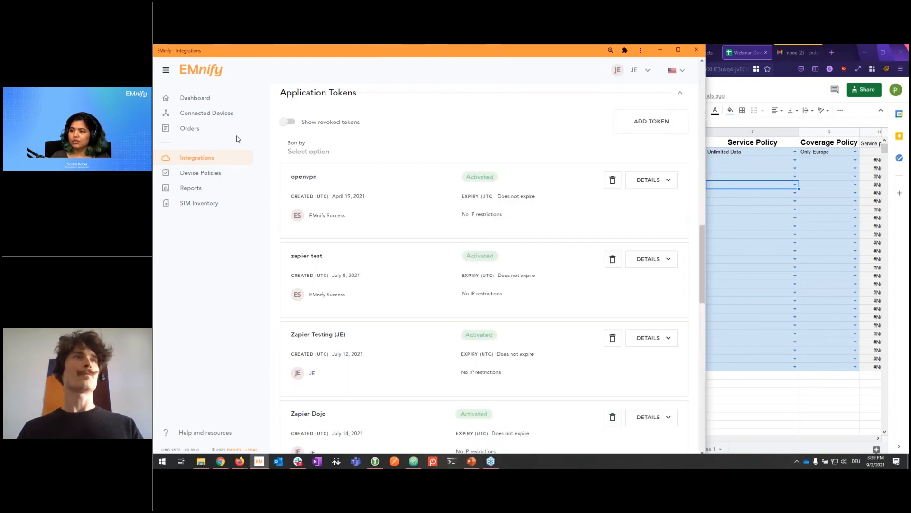
pyautogui.click(220, 114)
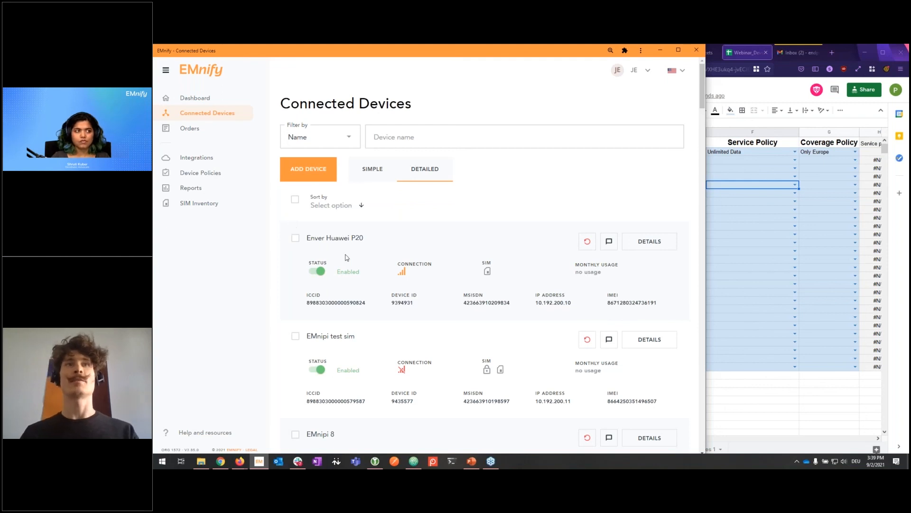
pyautogui.moveTo(308, 238); pyautogui.dragTo(369, 239)
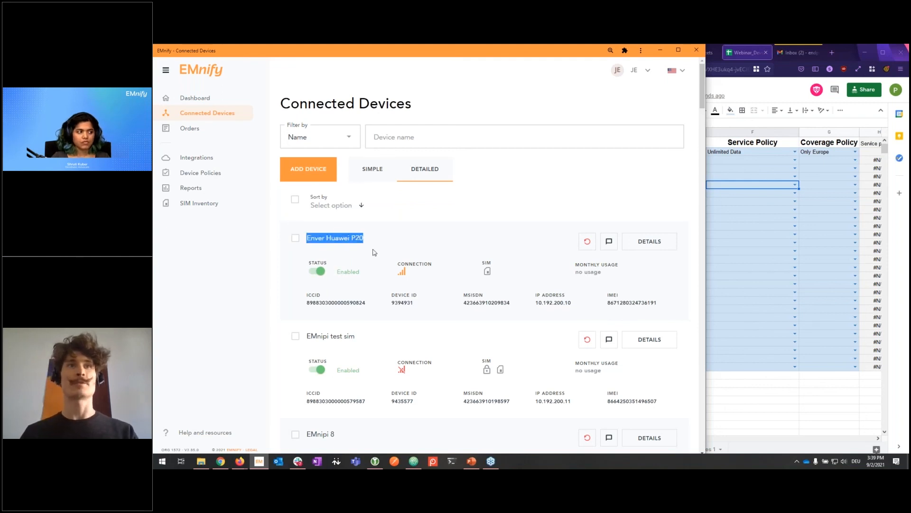
pyautogui.click(372, 250)
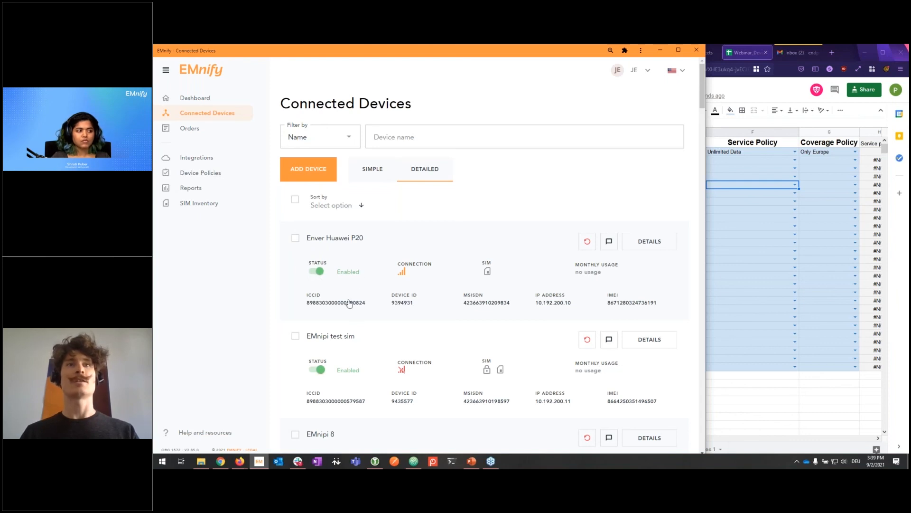
pyautogui.click(647, 247)
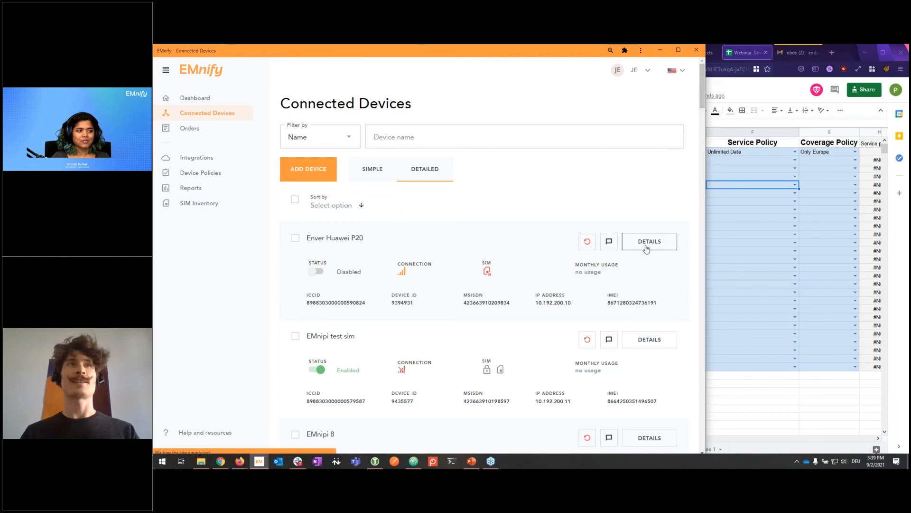
pyautogui.click(226, 139)
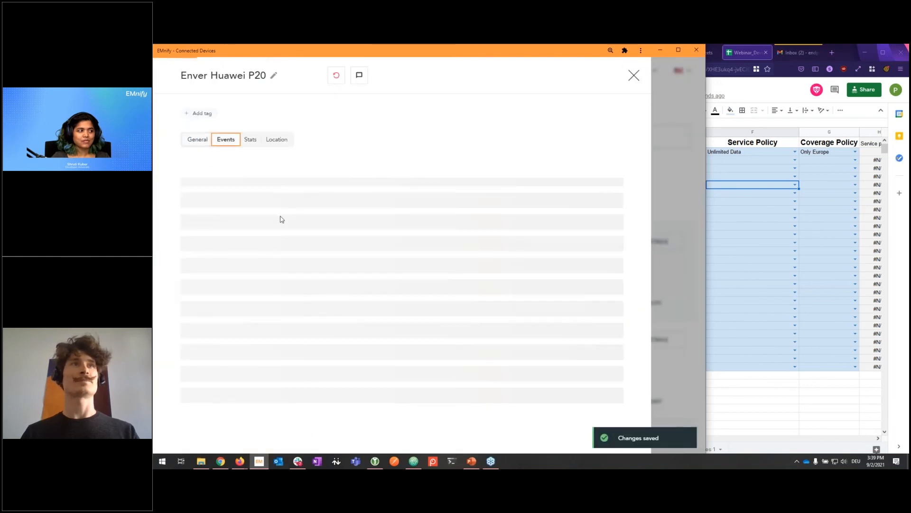